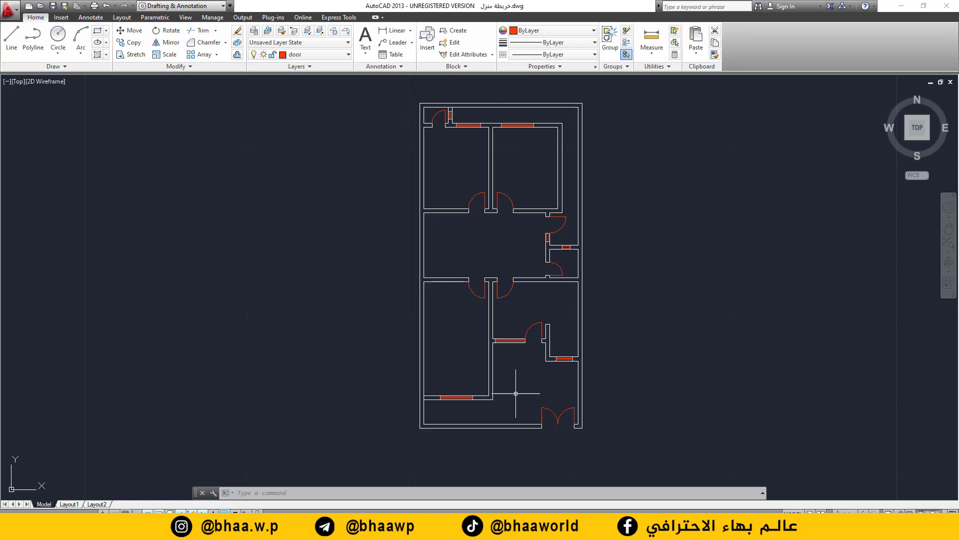
# - Zoom in on the lower-left rooms of the floor plan until they fill the view
pyautogui.scroll(2, 516, 394)
pyautogui.scroll(2, 510, 400)
pyautogui.scroll(1, 467, 407)
pyautogui.scroll(2, 428, 390)
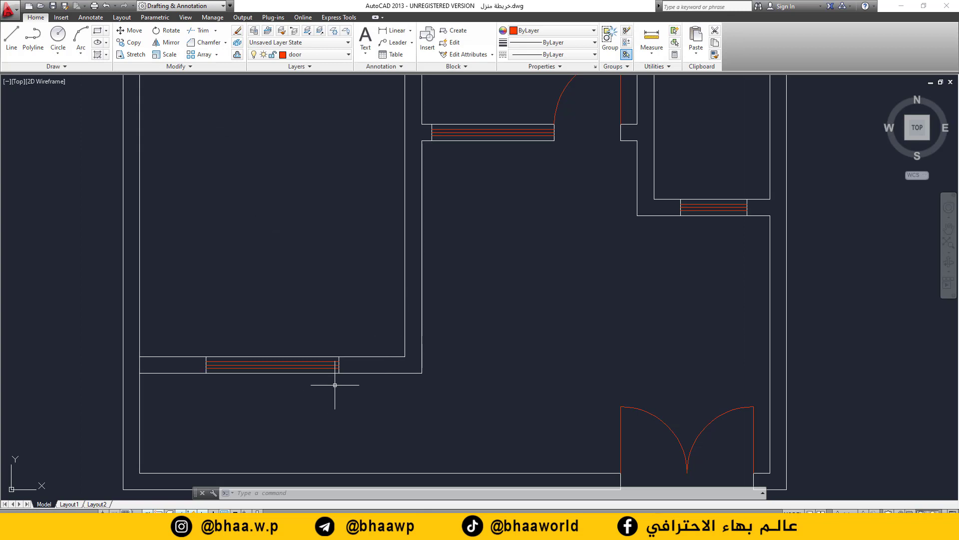
# - Chamfer the left room's inner wall corner 0.75 by 0.75 using its vertical and bottom walls
pyautogui.click(226, 44)
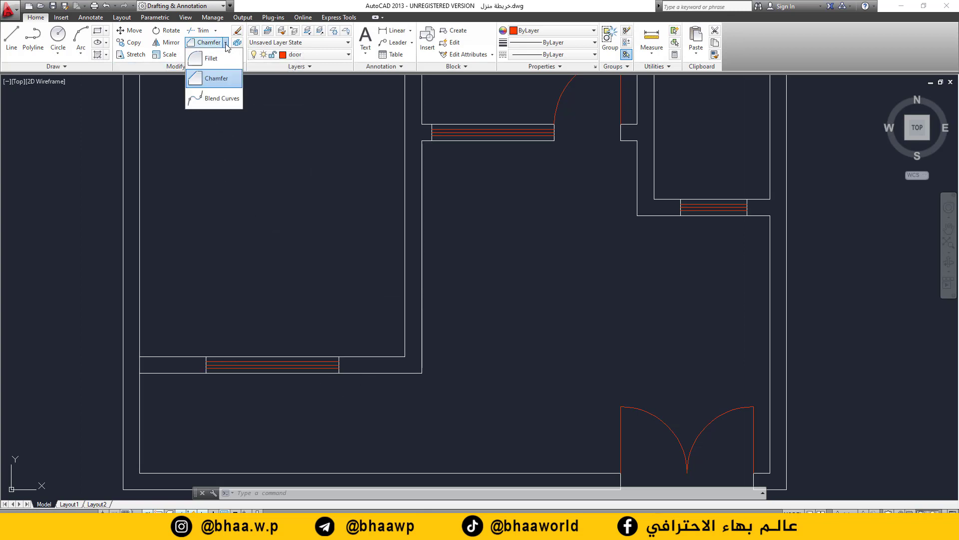
pyautogui.click(207, 58)
pyautogui.click(217, 43)
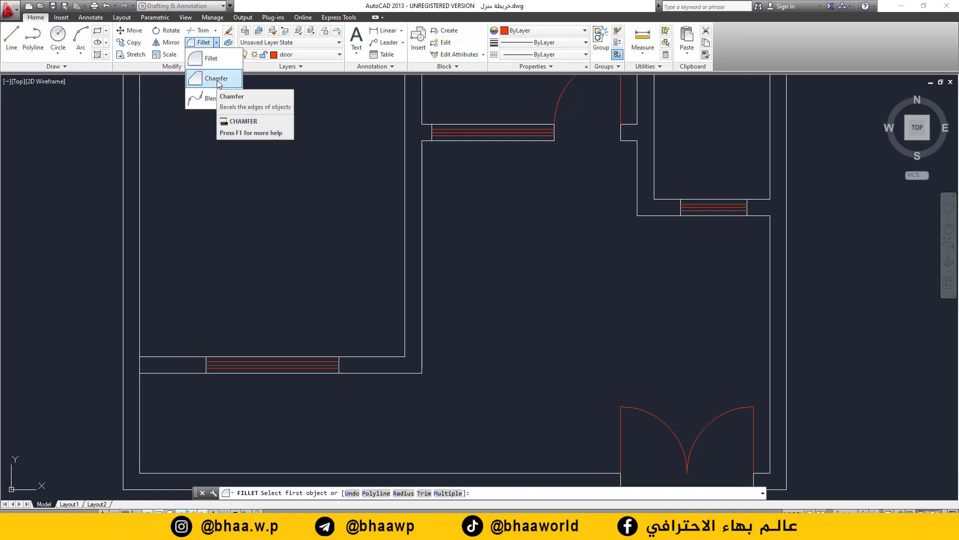
pyautogui.click(217, 78)
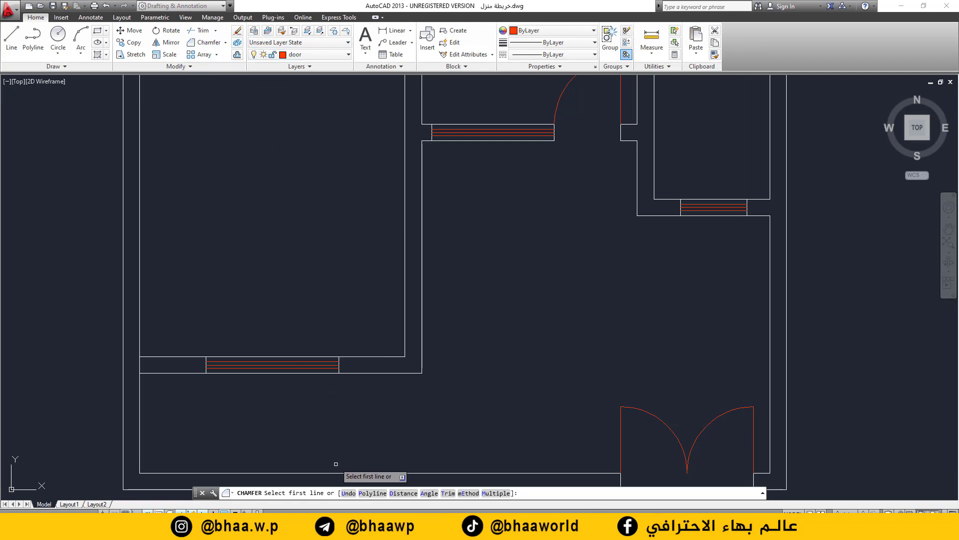
pyautogui.click(404, 493)
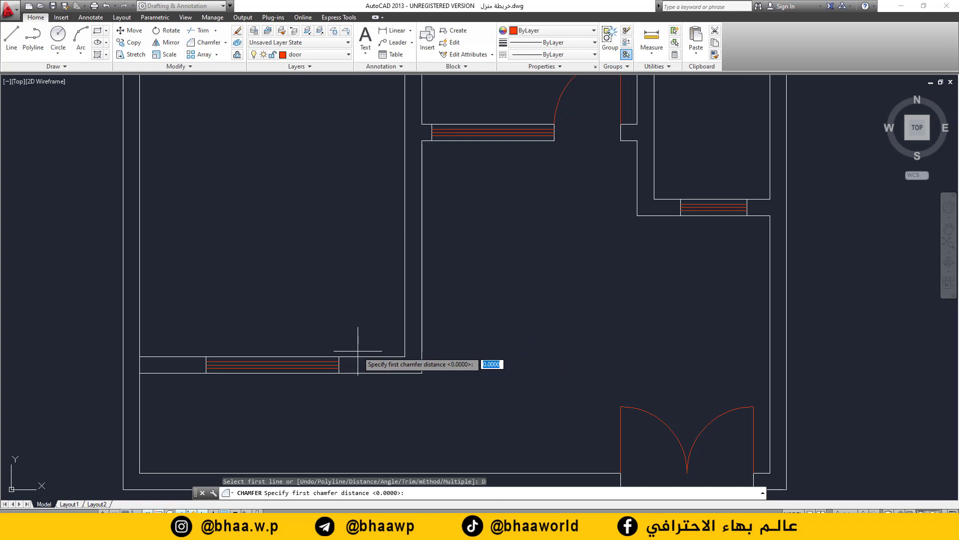
pyautogui.click(198, 44)
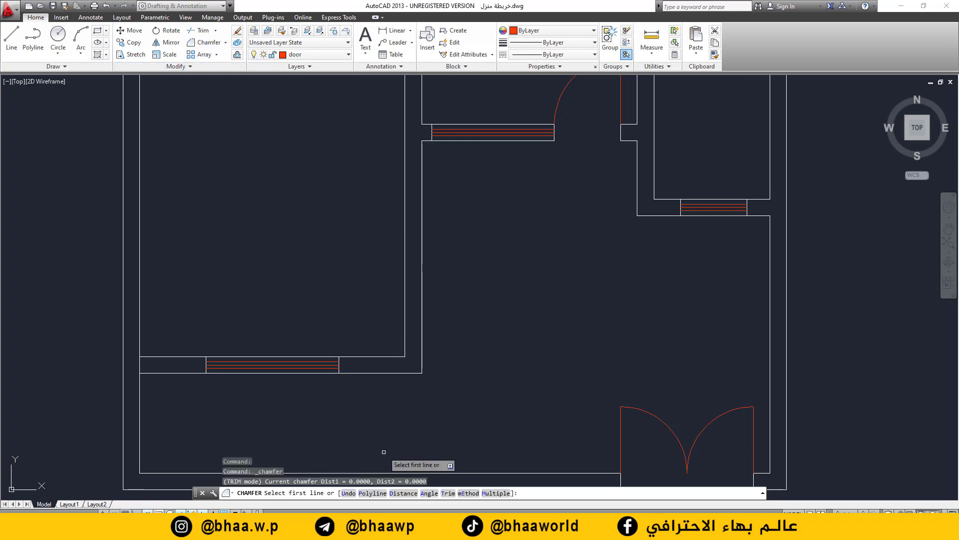
pyautogui.click(402, 494)
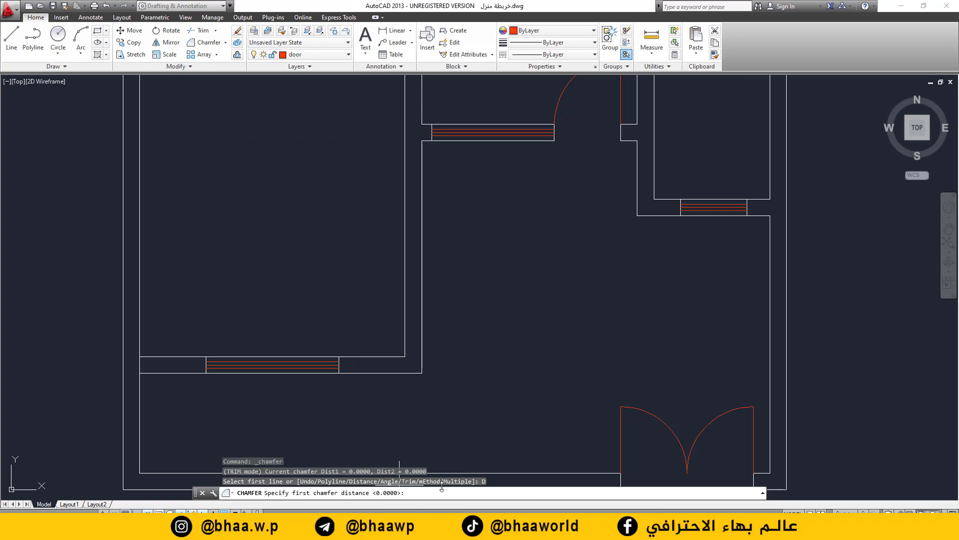
pyautogui.write('0.75')
pyautogui.press('Return')
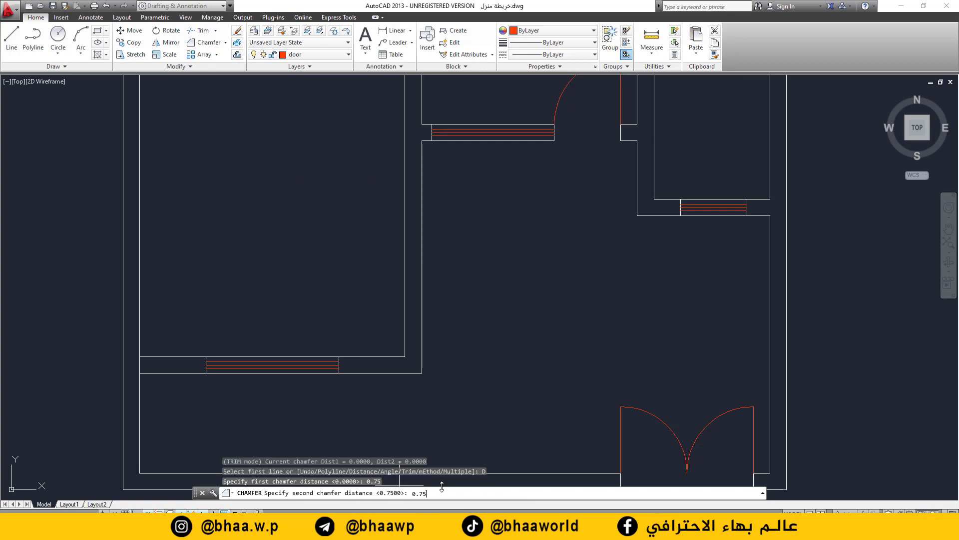
pyautogui.press('Return')
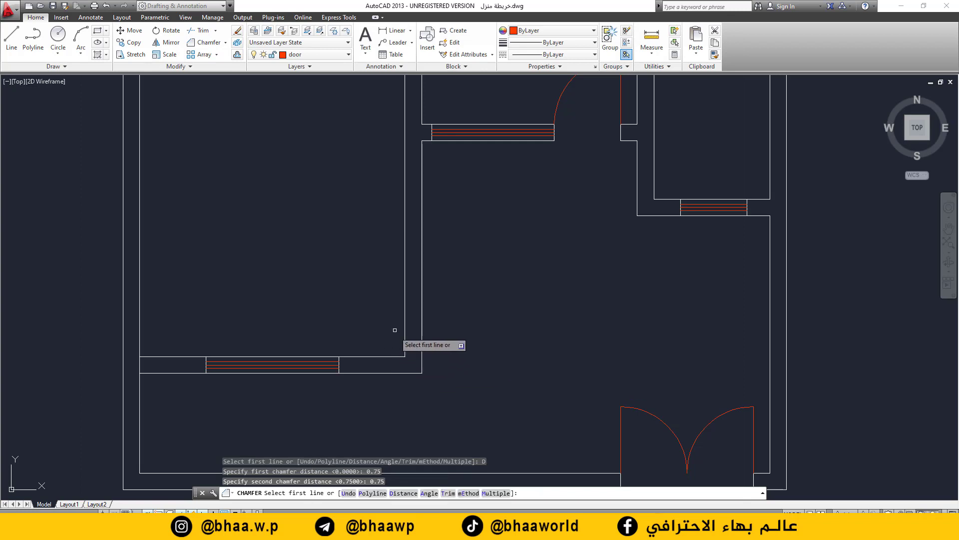
pyautogui.click(404, 311)
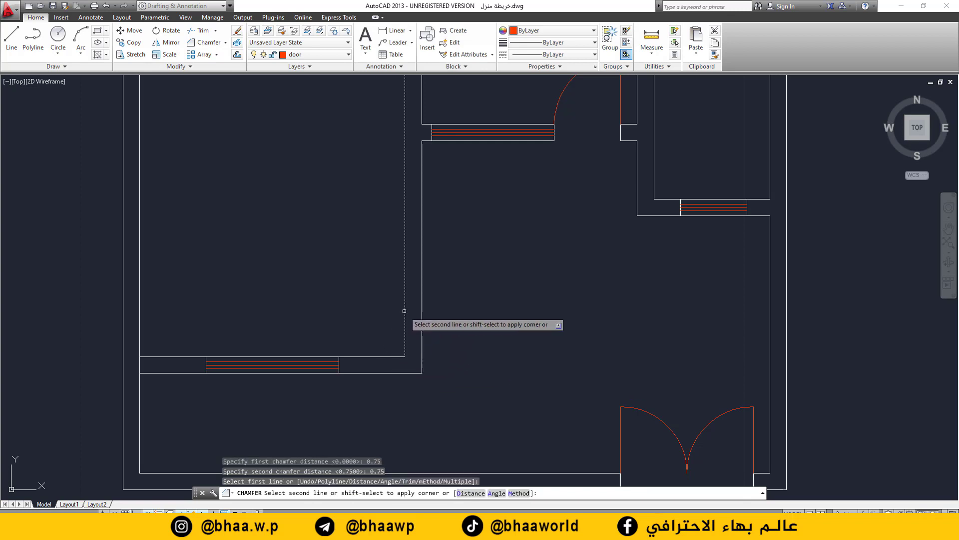
pyautogui.click(383, 355)
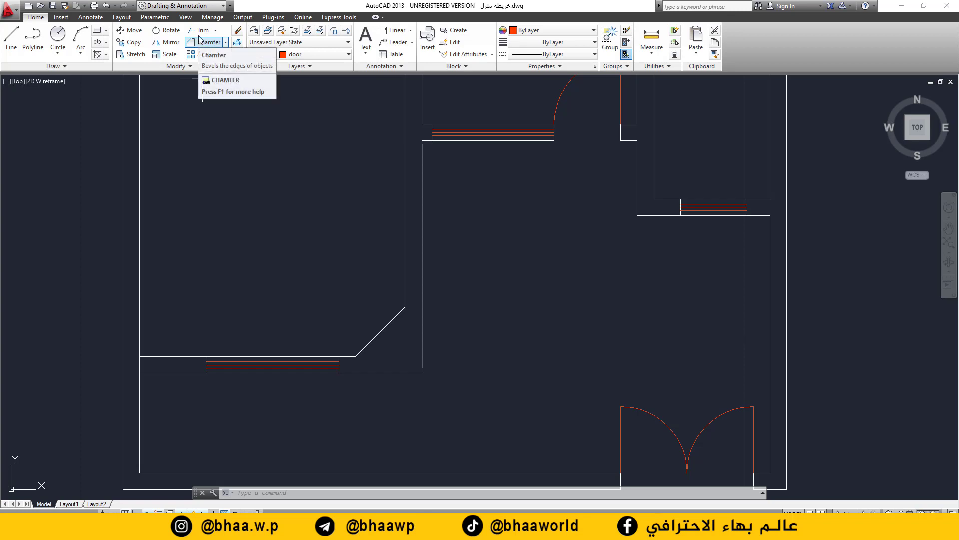
# - Offset the chamfered wall outline 0.25 to the outside of the diagonal corner
pyautogui.click(237, 54)
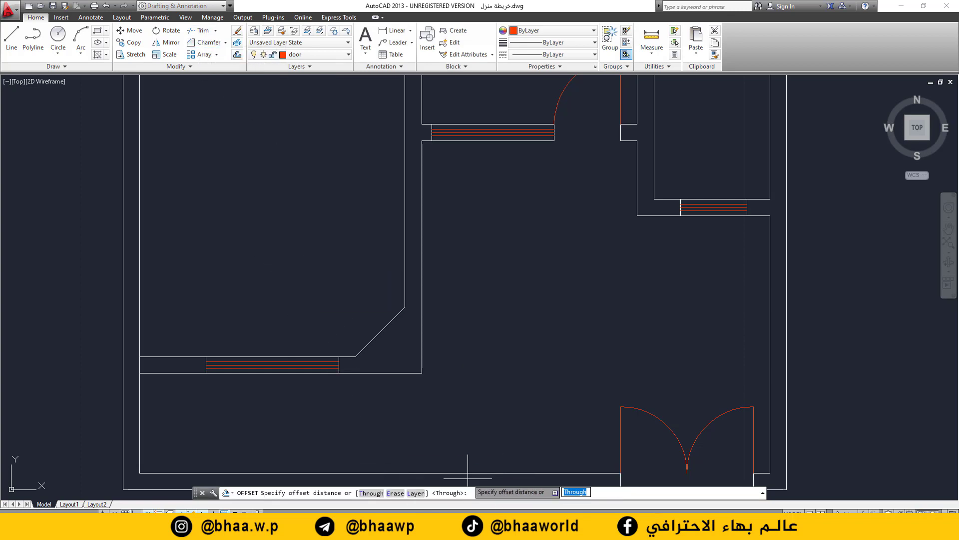
pyautogui.write('0.25')
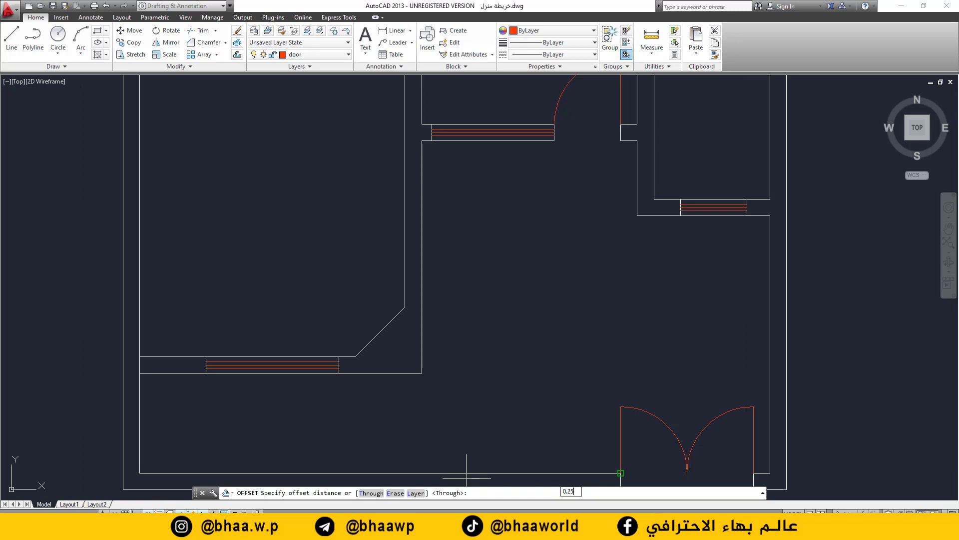
pyautogui.press('Return')
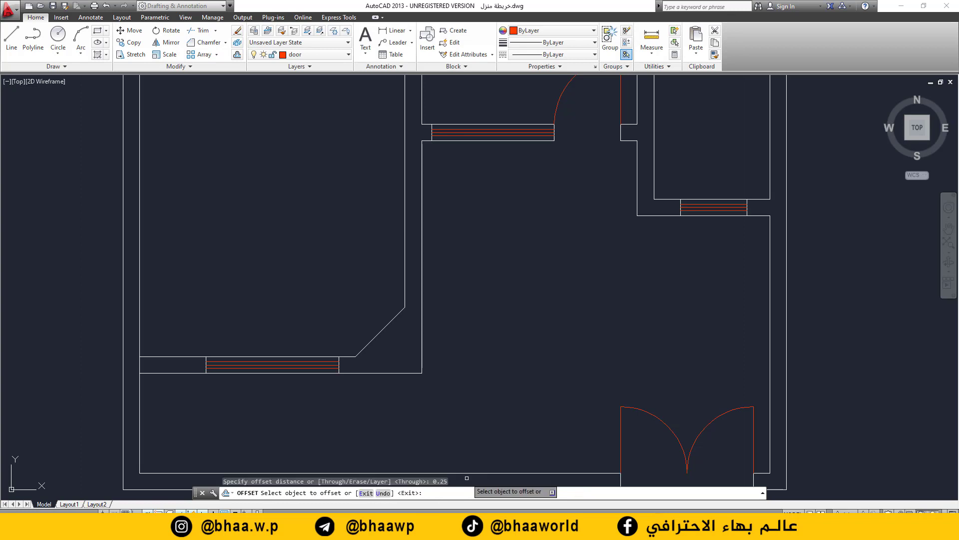
pyautogui.click(384, 330)
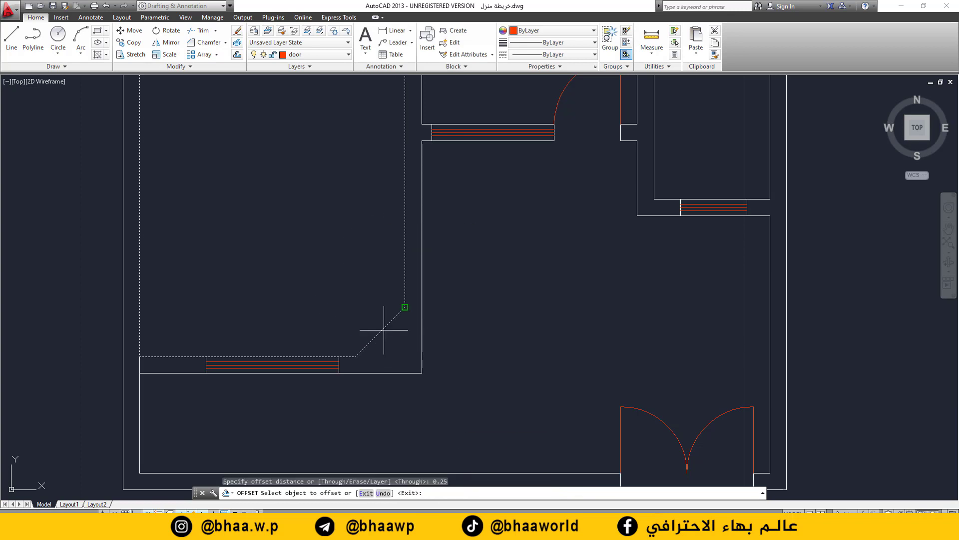
pyautogui.click(387, 344)
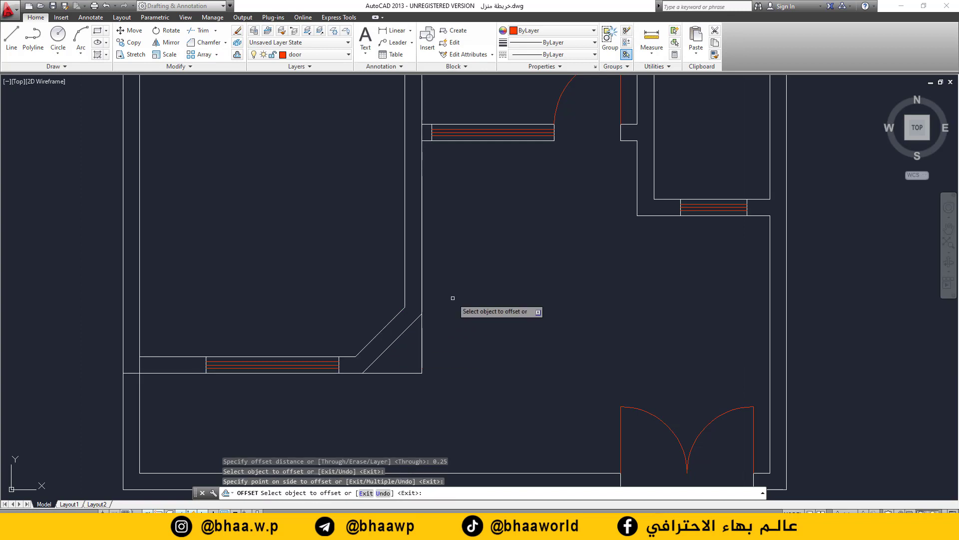
# - Trim the leftover corner wall lines, including the vertical wall below the diagonal
pyautogui.click(198, 31)
pyautogui.press('Return')
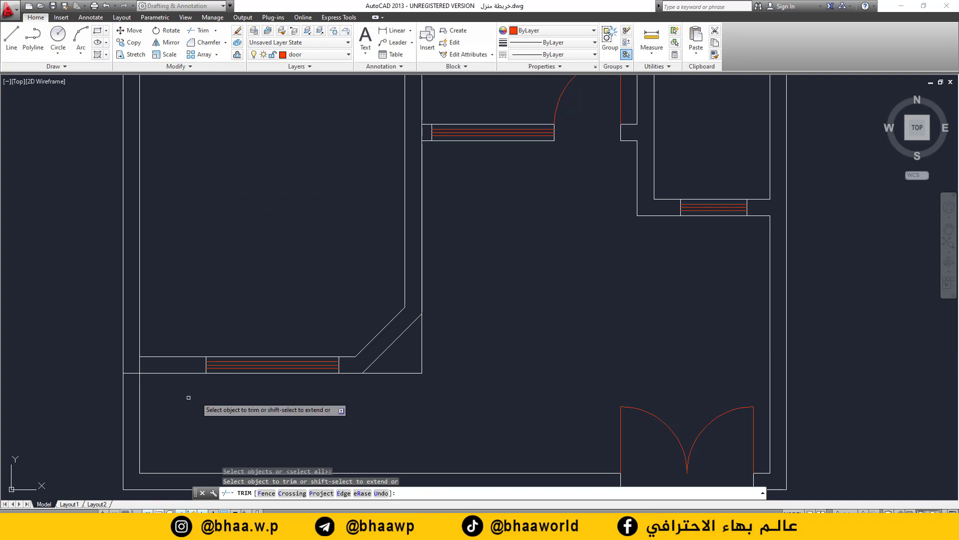
pyautogui.click(130, 371)
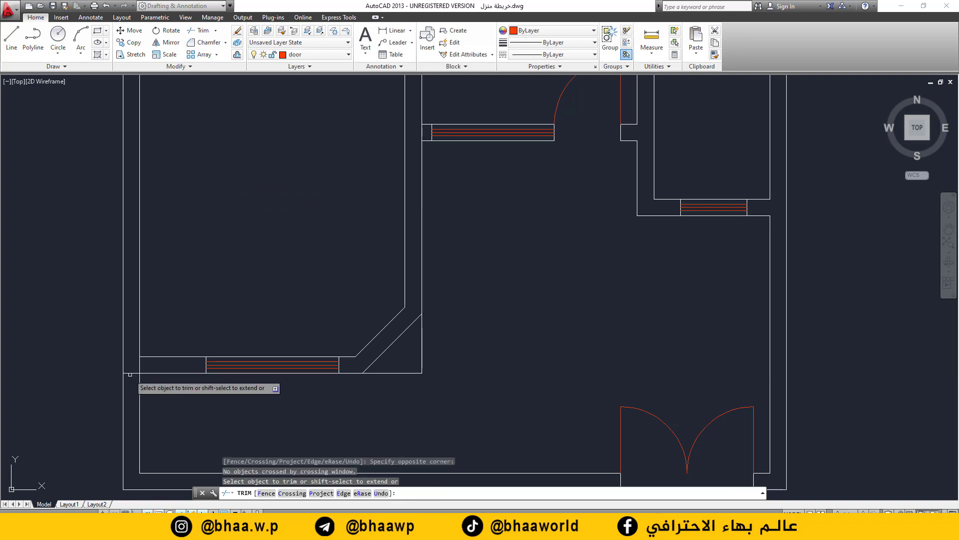
pyautogui.click(132, 376)
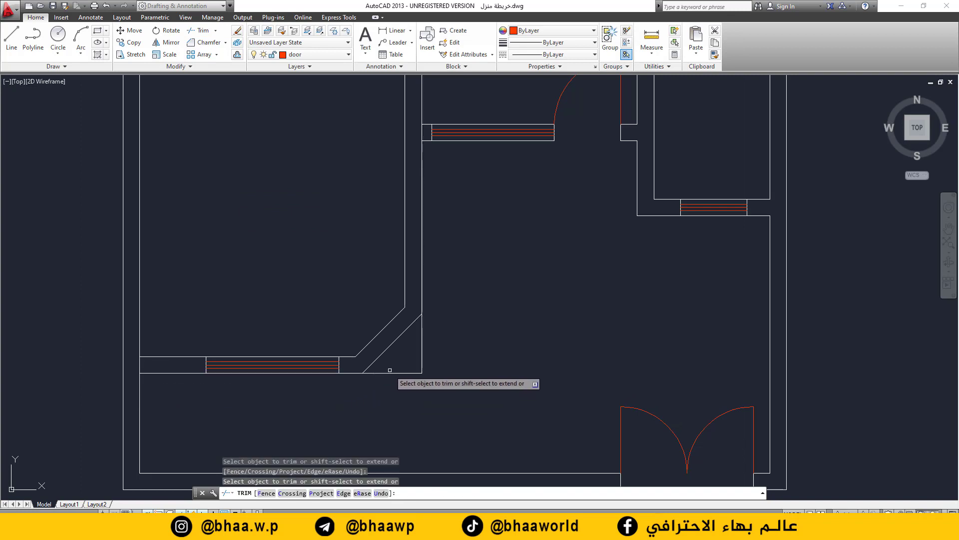
pyautogui.click(422, 352)
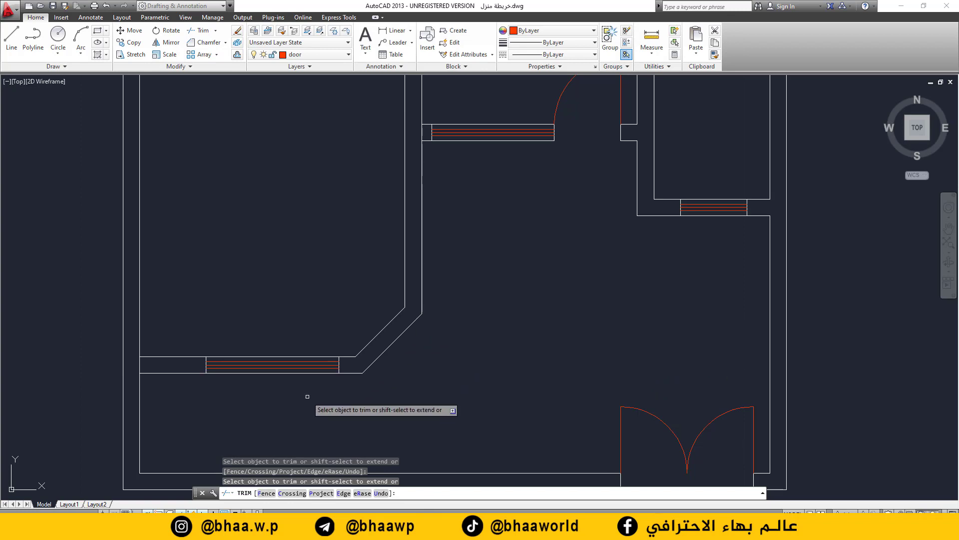
pyautogui.hotkey('ctrl', 'z')
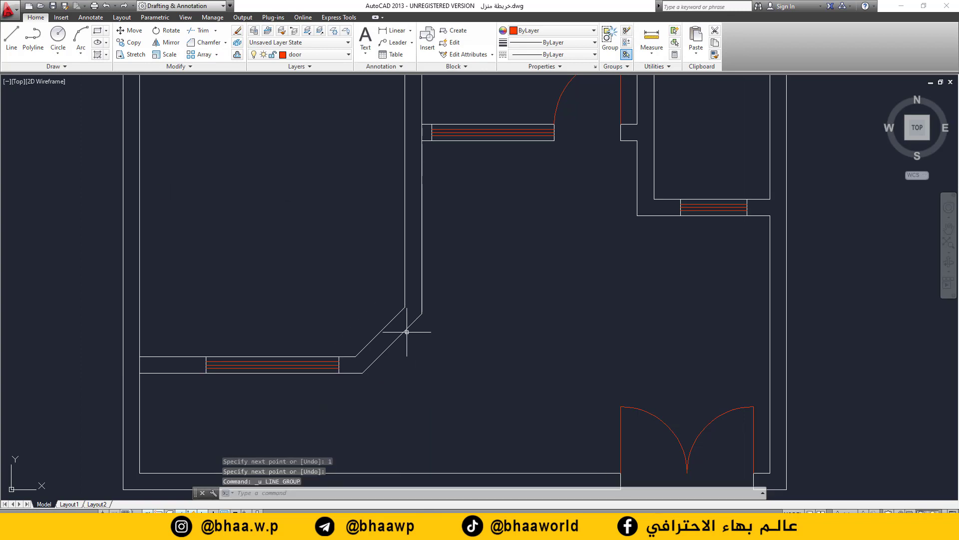
# - On the door layer, draw a 1-unit line upward from the wall corner
pyautogui.click(347, 55)
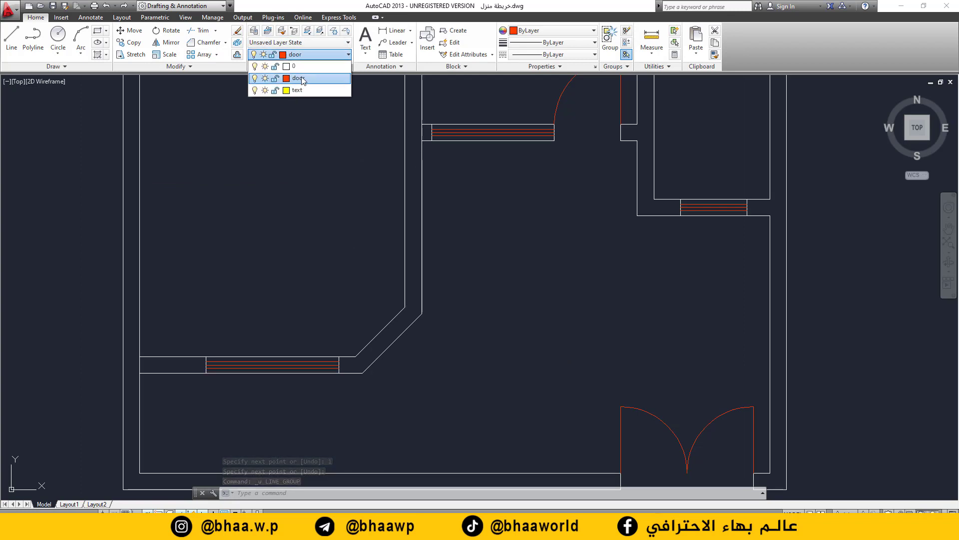
pyautogui.click(301, 79)
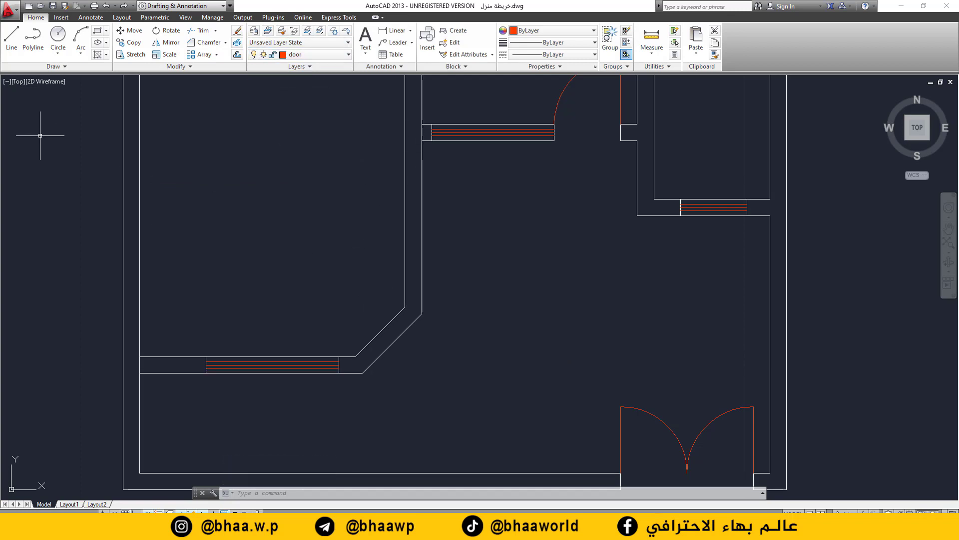
pyautogui.click(10, 39)
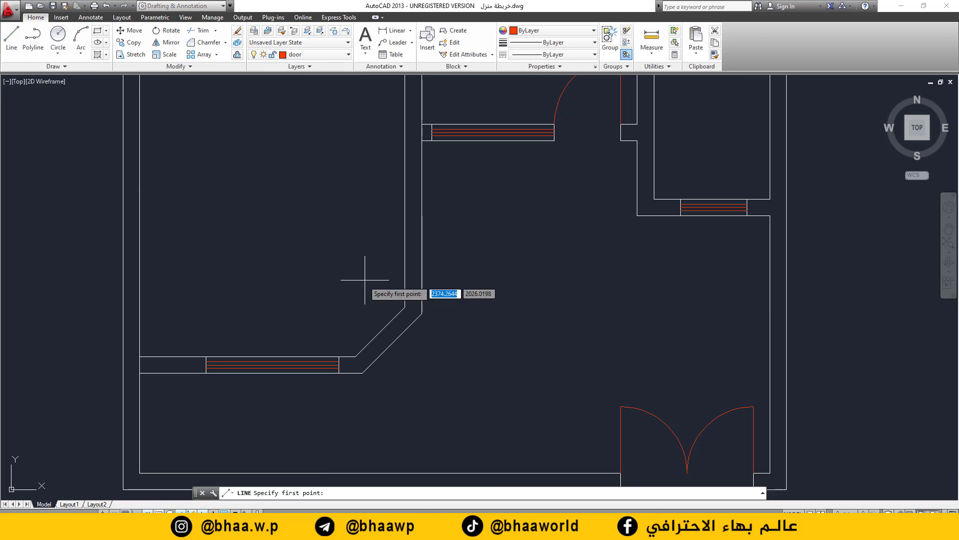
pyautogui.click(405, 307)
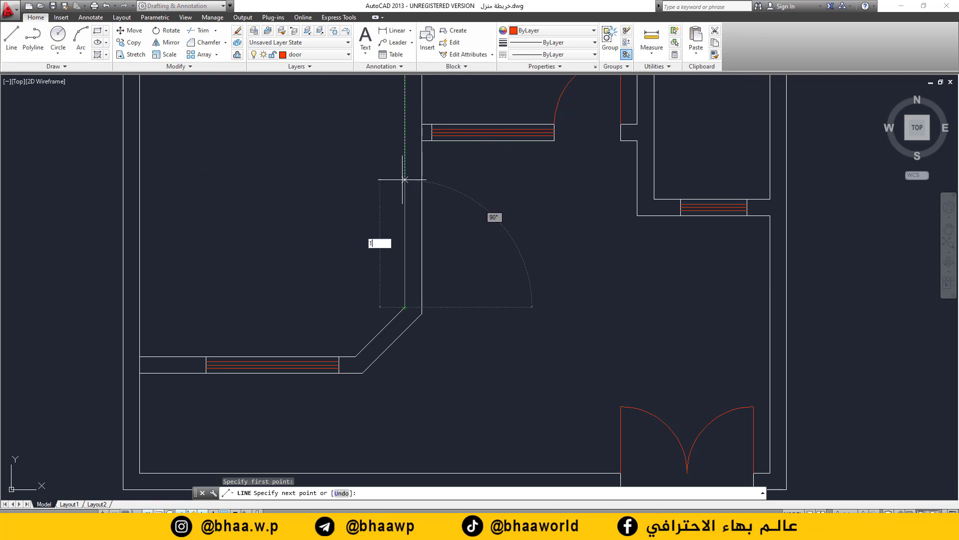
pyautogui.press('Return')
pyautogui.press('Return')
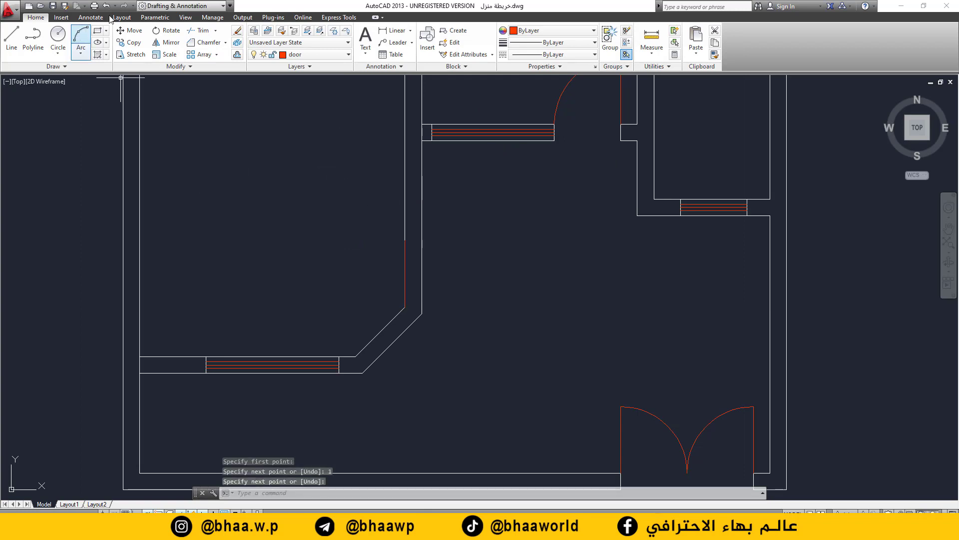
# - Rotate the red door leaf about its hinge point to a diagonal open position
pyautogui.click(166, 32)
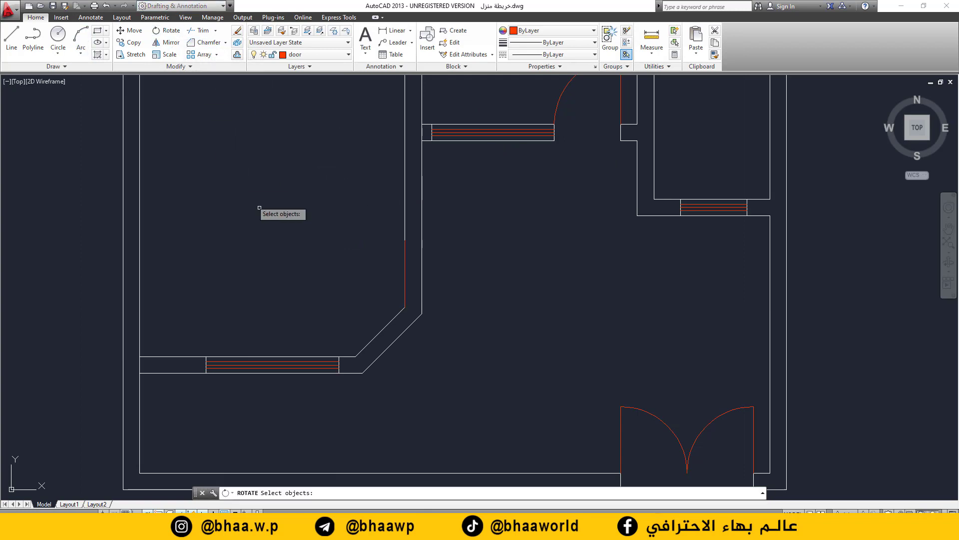
pyautogui.click(406, 267)
pyautogui.press('Return')
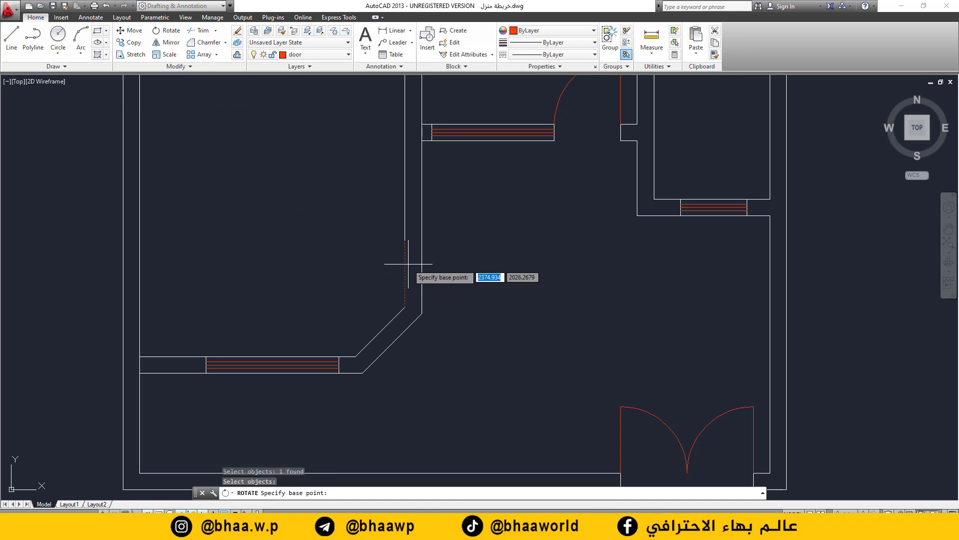
pyautogui.click(405, 306)
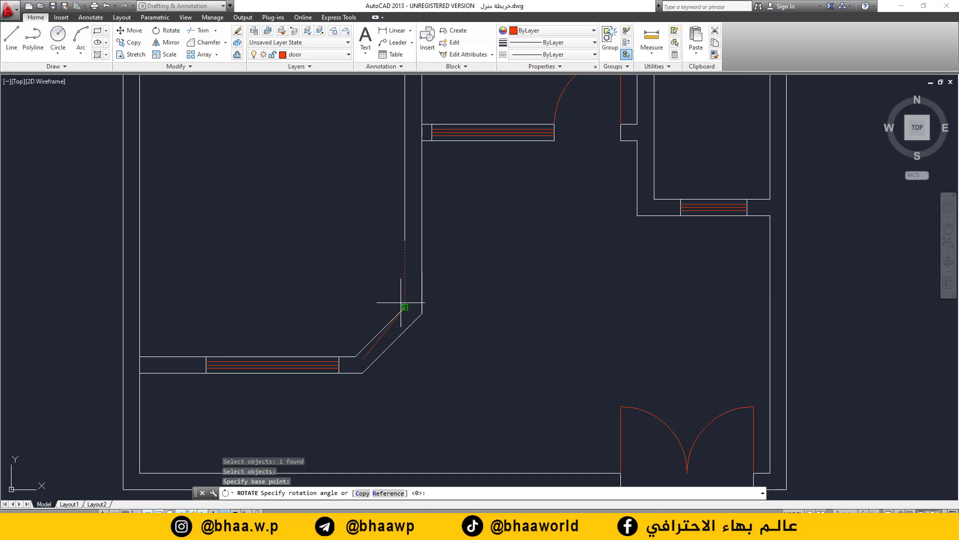
pyautogui.click(437, 274)
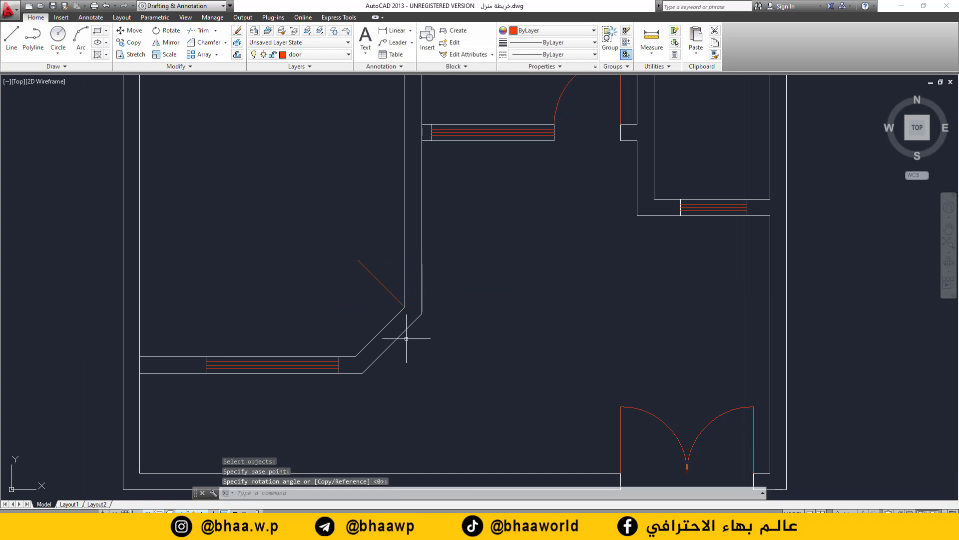
# - Draw the red door swing arc from the leaf's free end to the wall corner, radius from the hinge
pyautogui.click(83, 55)
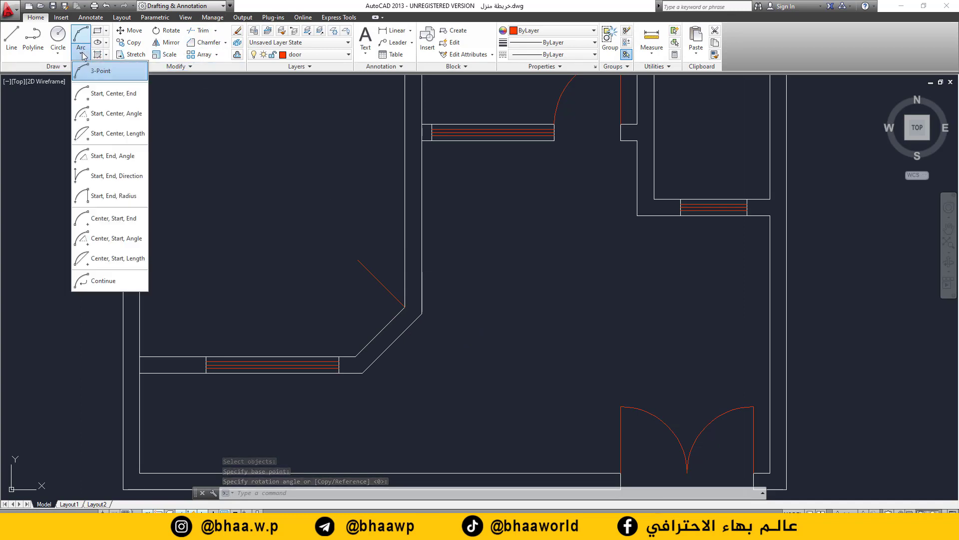
pyautogui.click(98, 201)
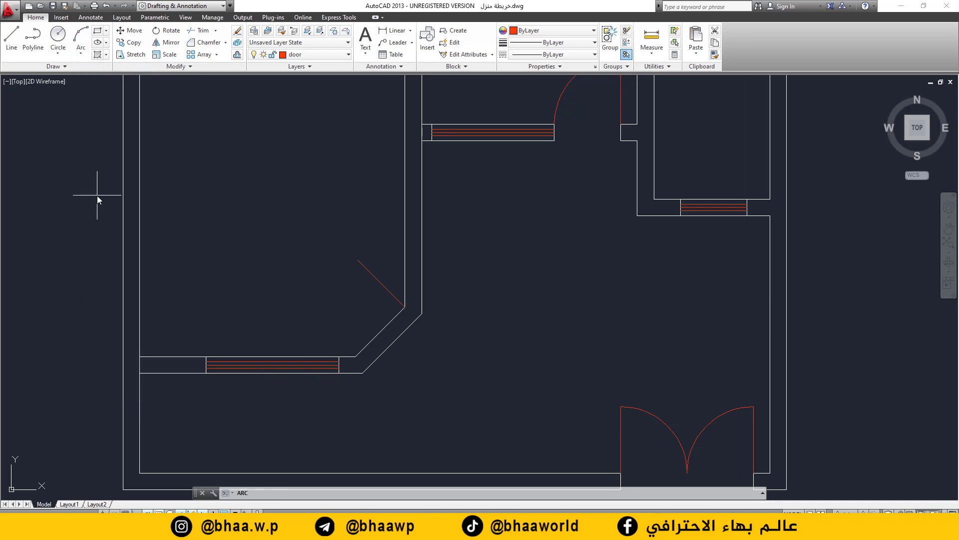
pyautogui.click(357, 261)
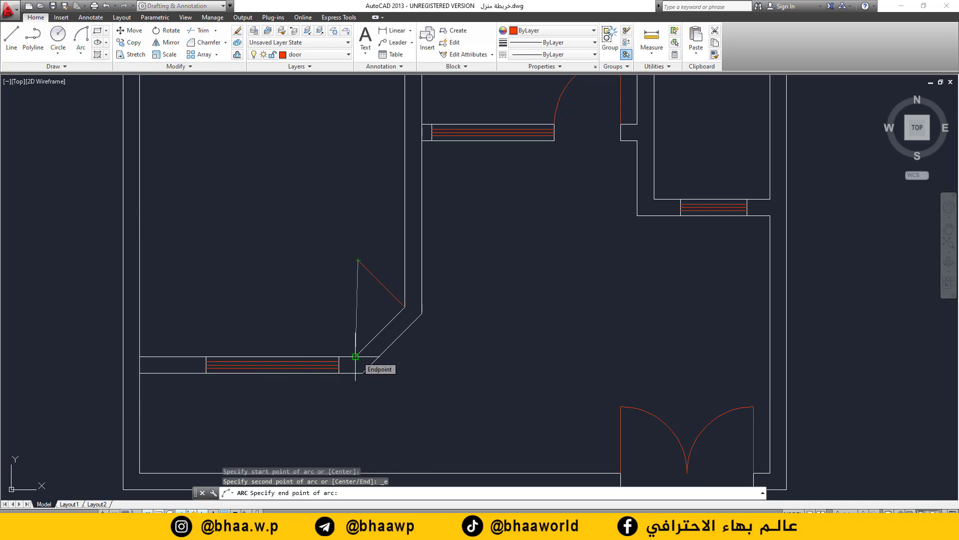
pyautogui.click(355, 356)
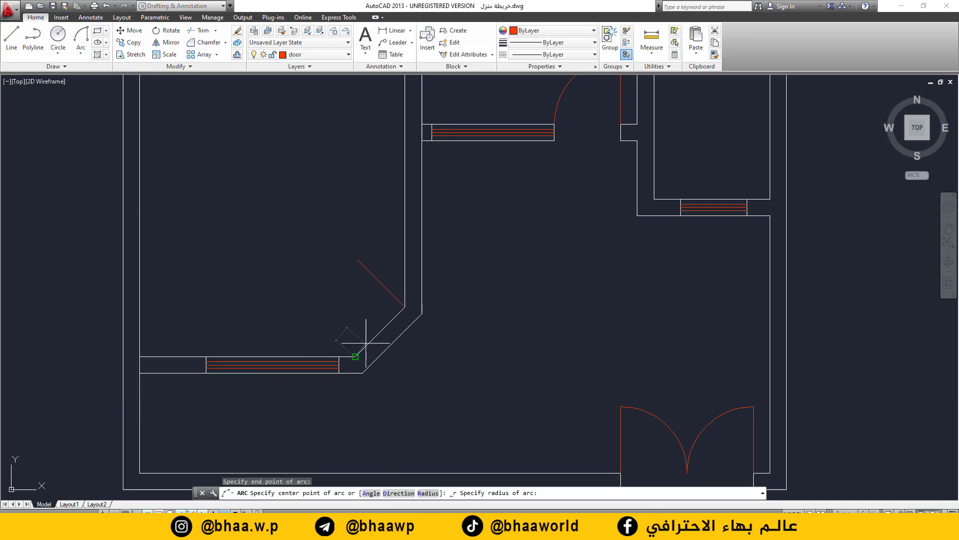
pyautogui.click(405, 307)
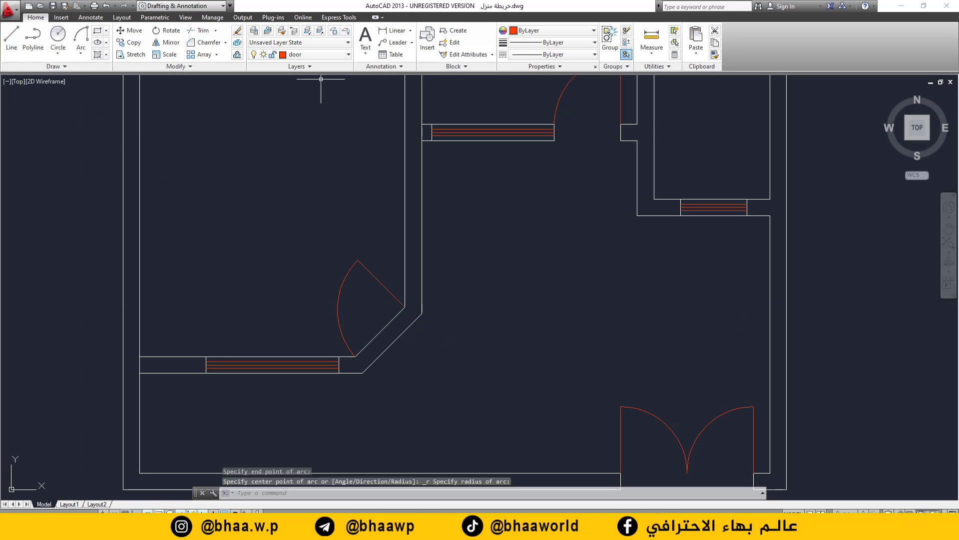
# - Make layer 0 the current layer
pyautogui.click(329, 55)
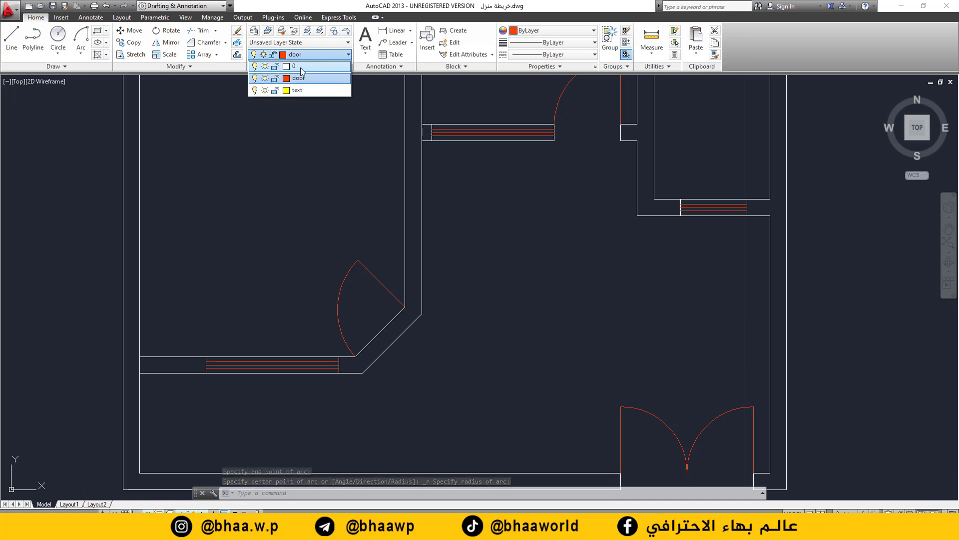
pyautogui.click(300, 67)
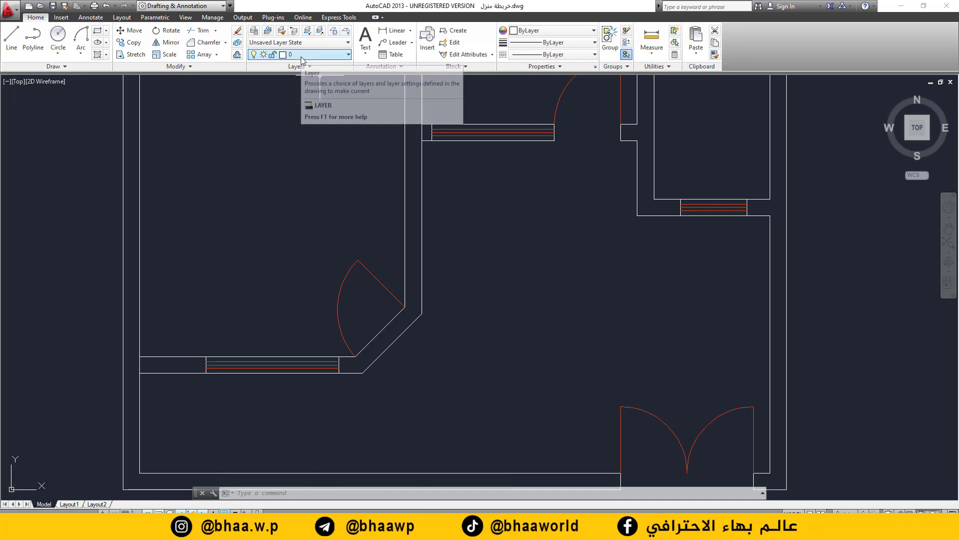
pyautogui.click(301, 56)
pyautogui.click(294, 54)
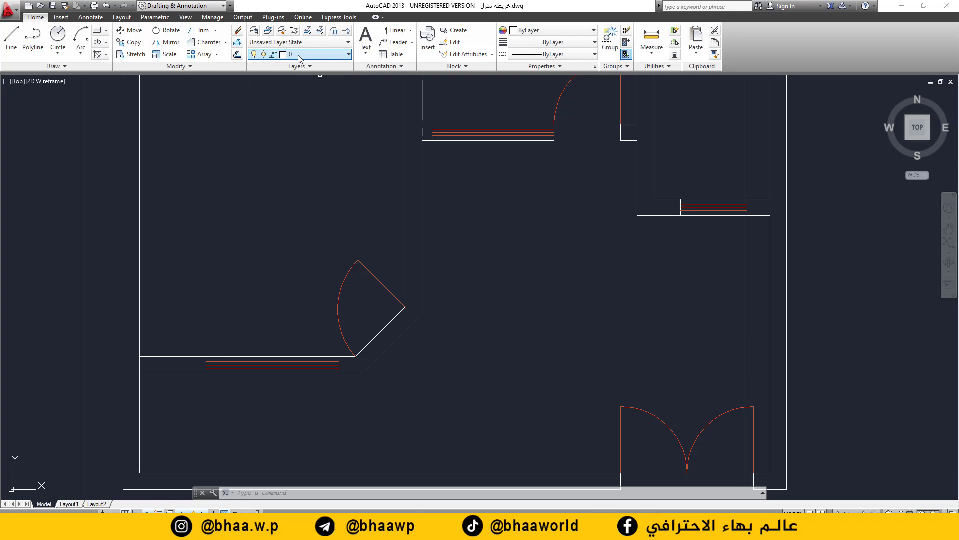
pyautogui.click(10, 37)
pyautogui.scroll(2, 406, 386)
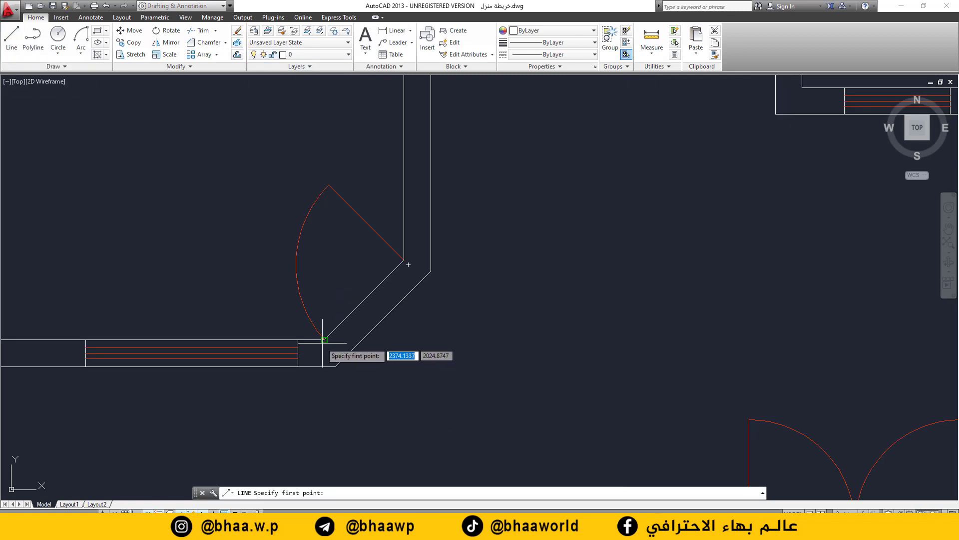
# - Draw two short wall lines closing the wall ends at the angled door opening
pyautogui.click(329, 345)
pyautogui.click(329, 345)
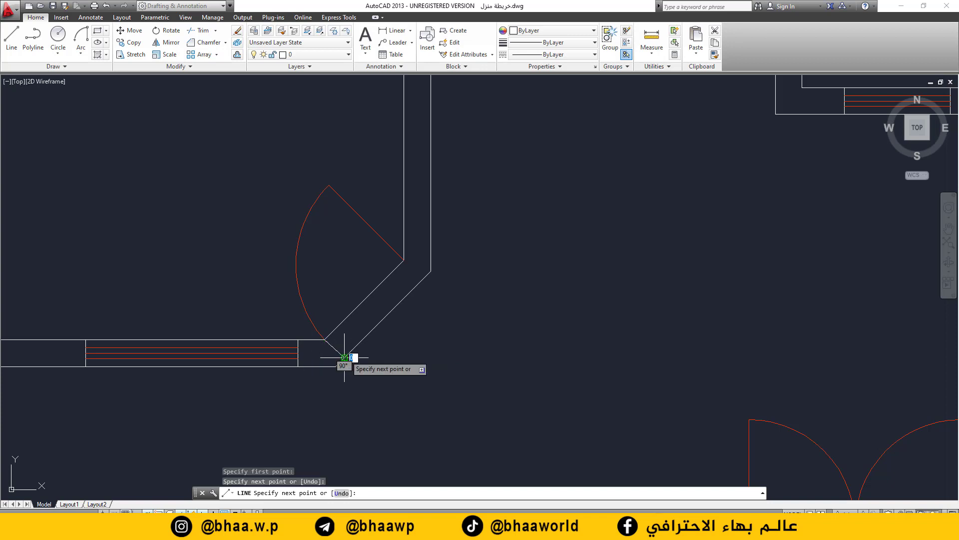
pyautogui.click(360, 369)
pyautogui.press('Return')
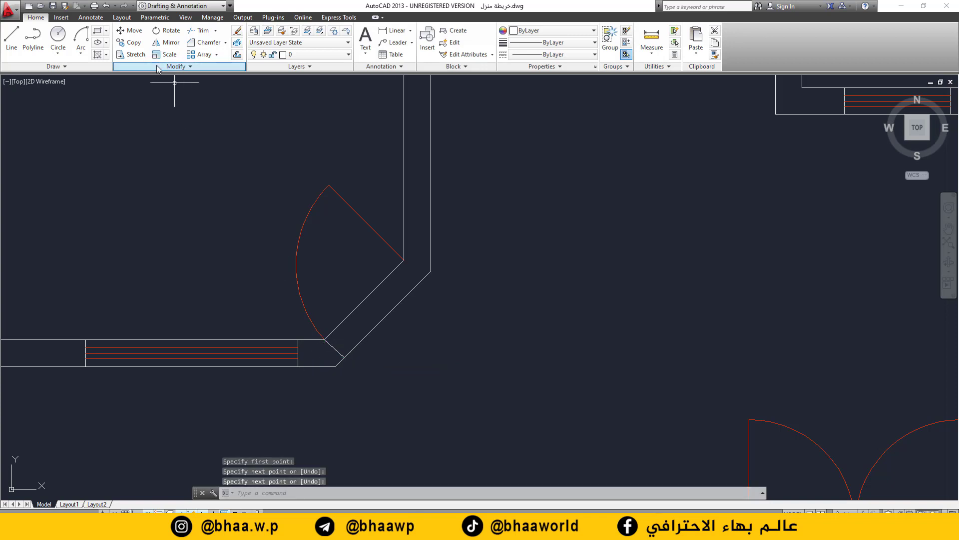
pyautogui.click(12, 35)
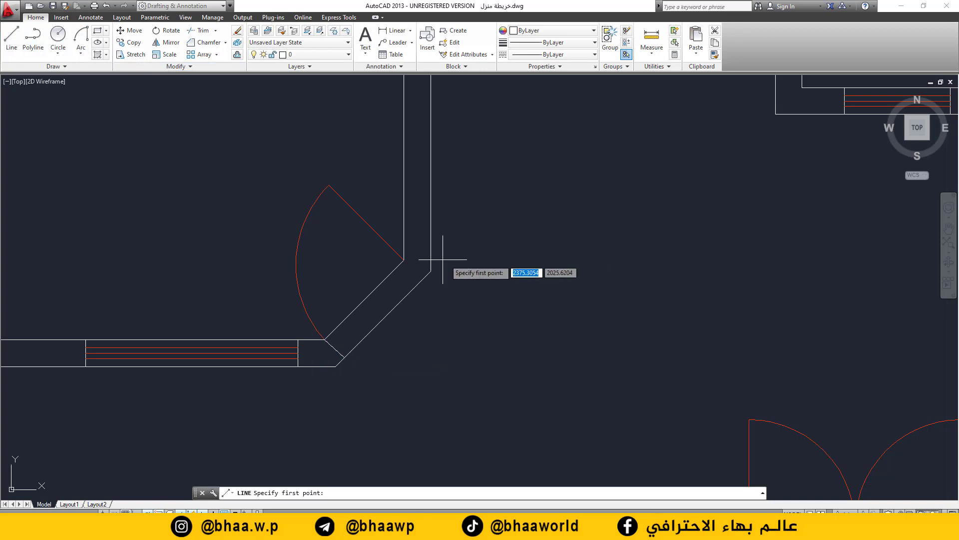
pyautogui.click(403, 261)
pyautogui.click(422, 279)
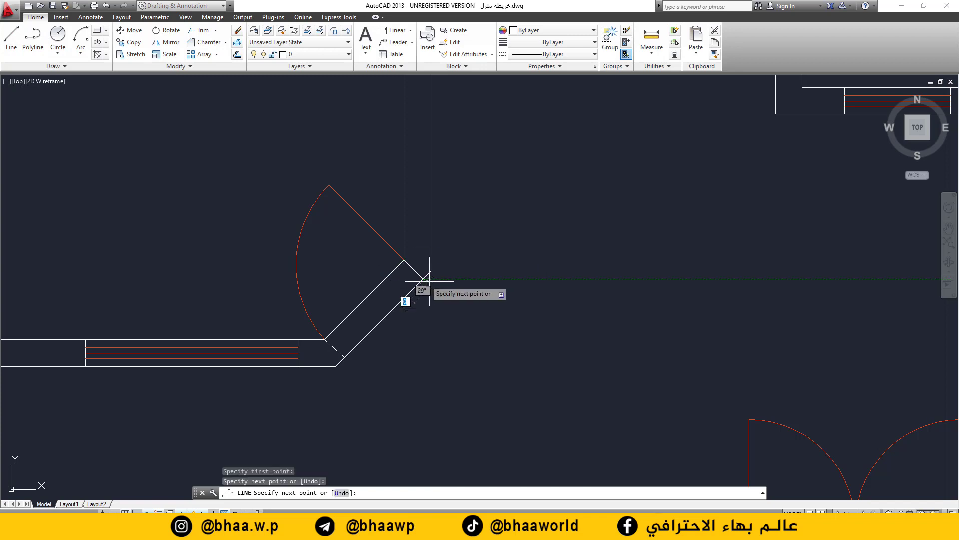
pyautogui.press('Return')
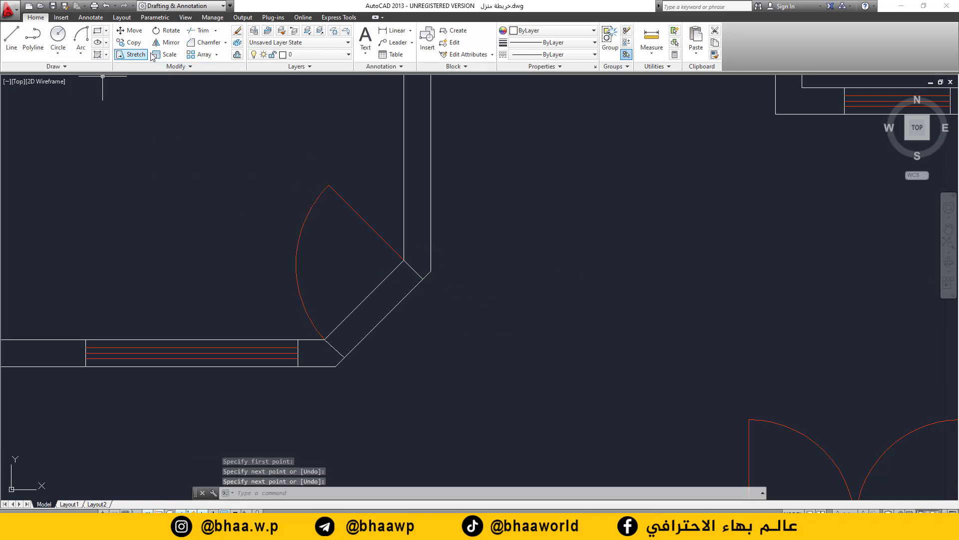
# - Trim the two excess diagonal wall pieces, then zoom out to the whole plan
pyautogui.click(201, 31)
pyautogui.press('Return')
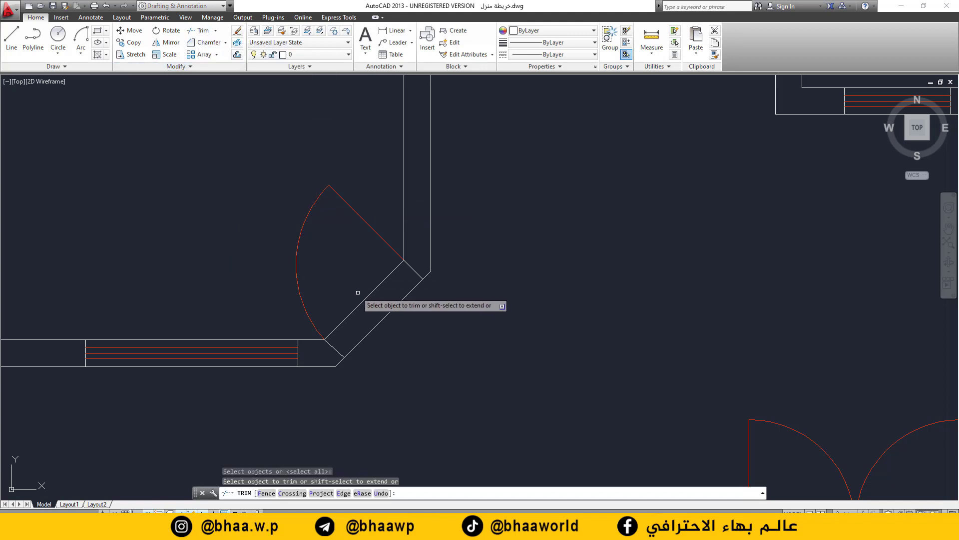
pyautogui.click(366, 298)
pyautogui.click(382, 318)
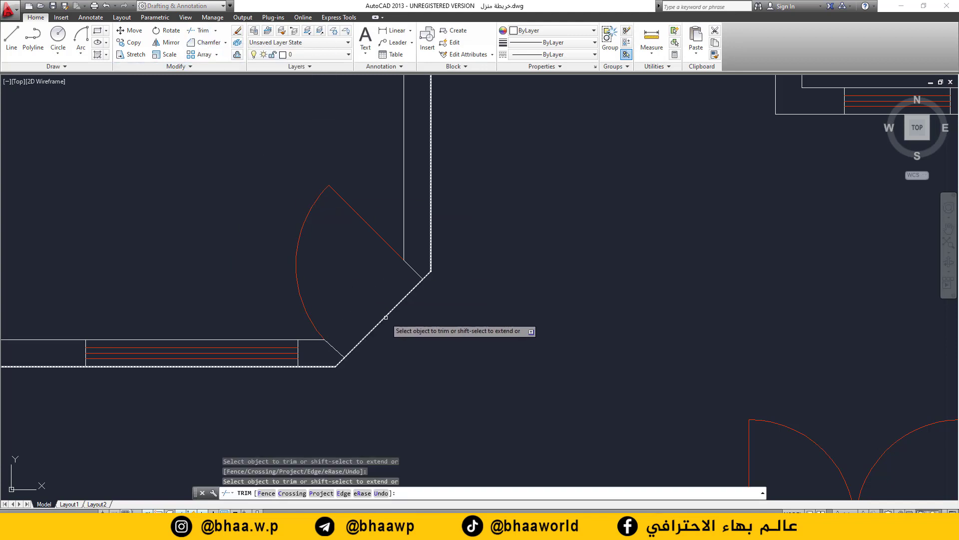
pyautogui.scroll(-3, 380, 316)
pyautogui.scroll(-3, 381, 305)
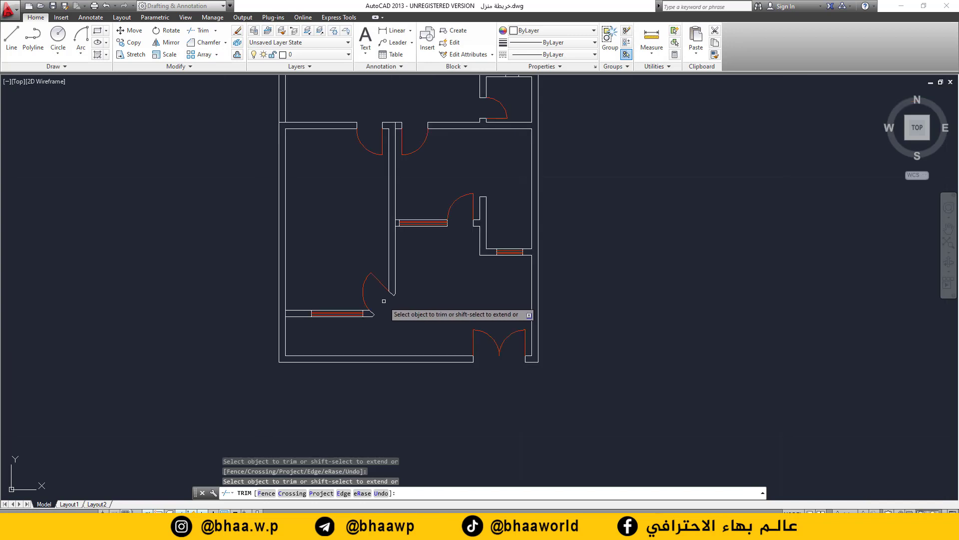
pyautogui.moveTo(387, 305); pyautogui.dragTo(389, 336, button='middle')
pyautogui.scroll(-1, 392, 297)
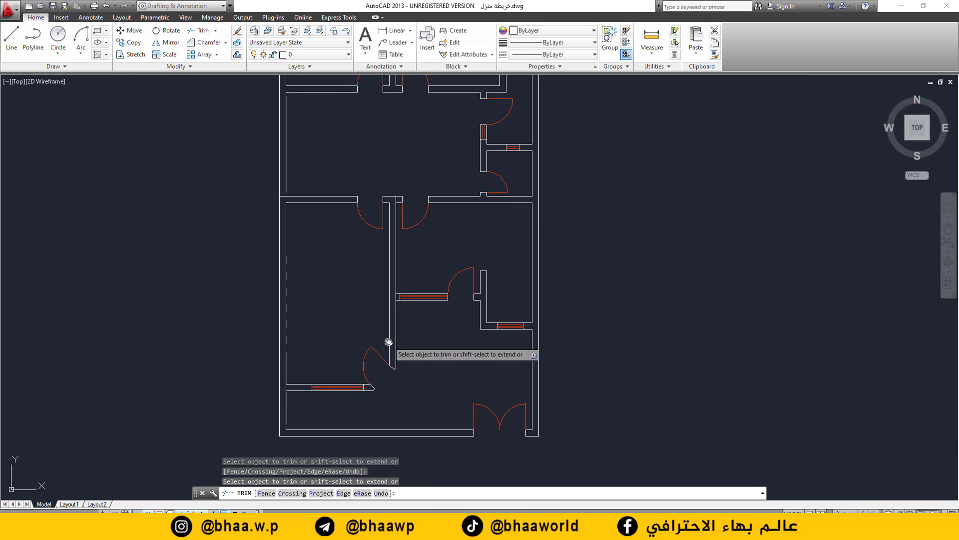
pyautogui.scroll(-1, 388, 338)
pyautogui.scroll(-1, 397, 339)
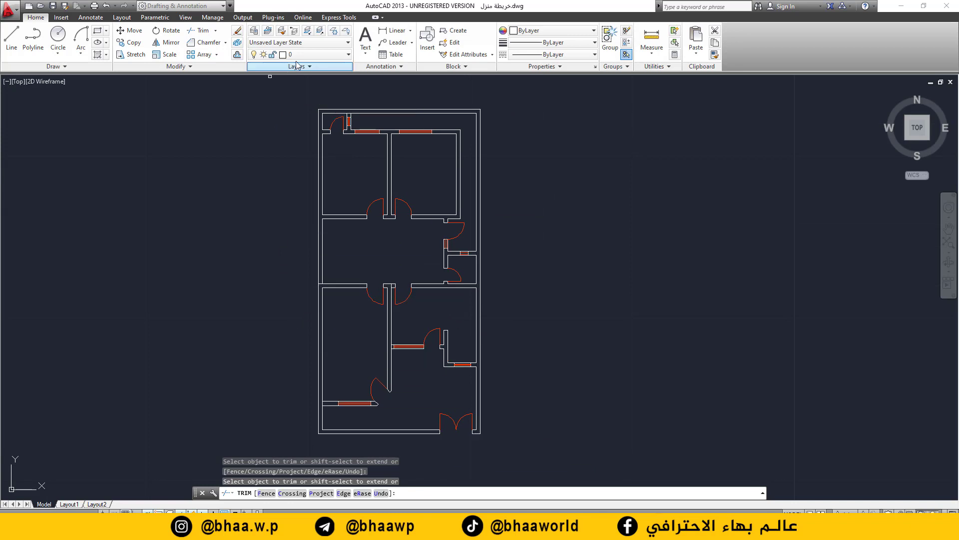
# - Cancel the trim and create a new layer named DIM
pyautogui.click(320, 54)
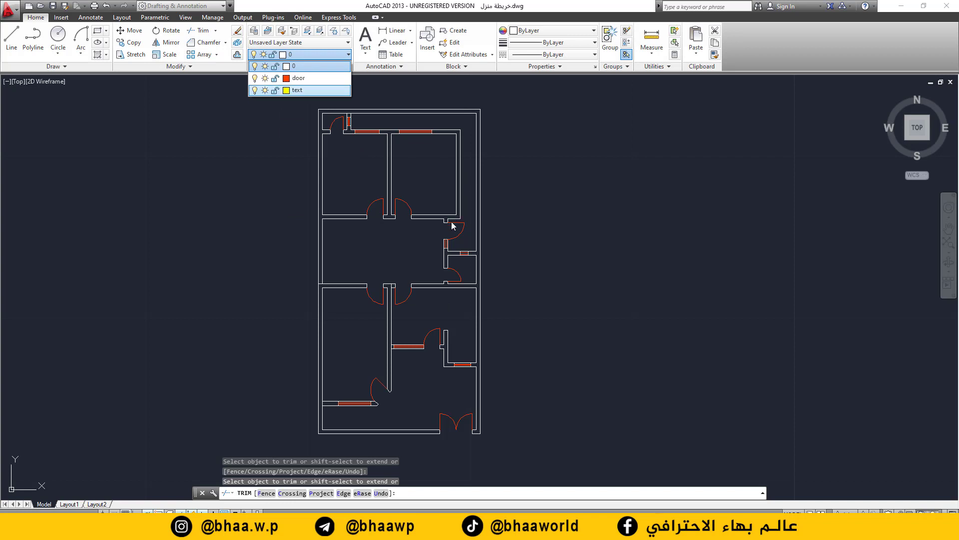
pyautogui.click(307, 57)
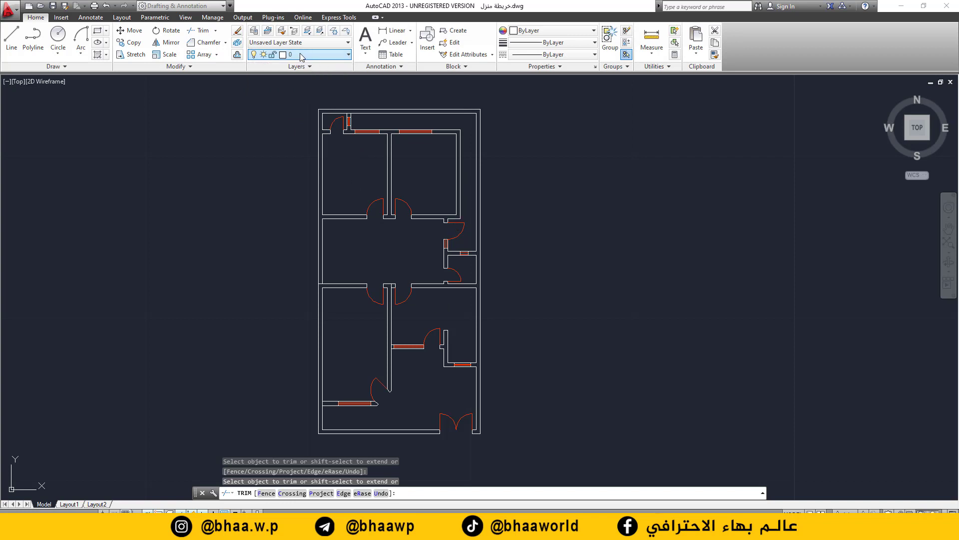
pyautogui.press('Escape')
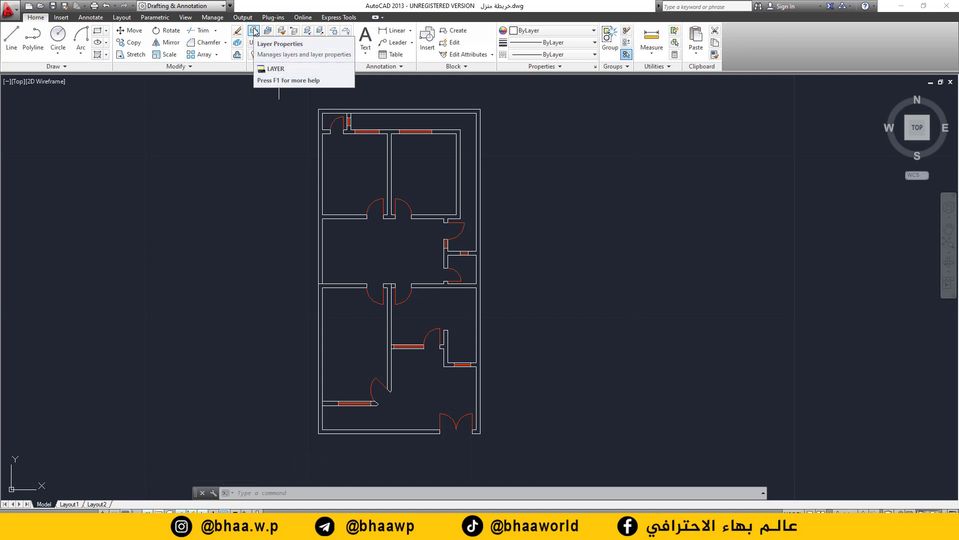
pyautogui.click(253, 31)
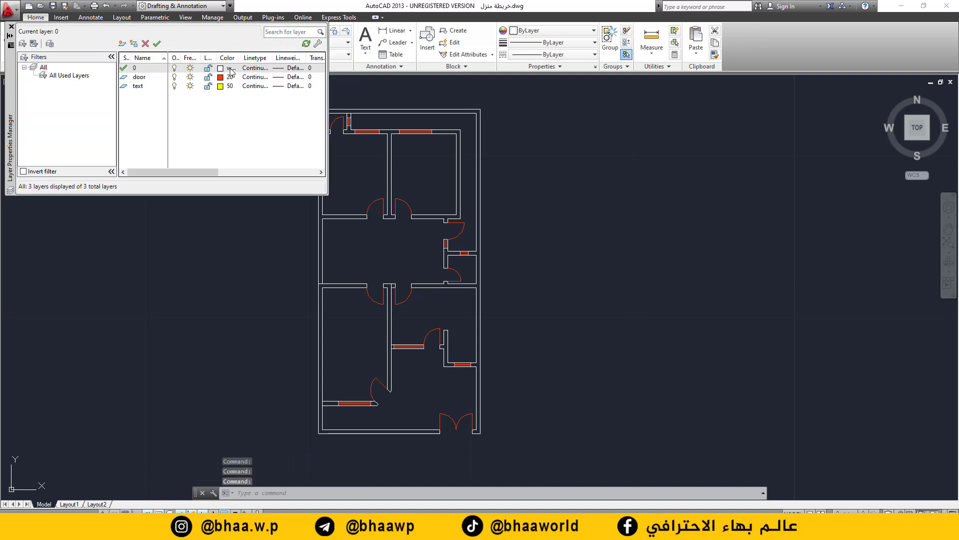
pyautogui.click(121, 45)
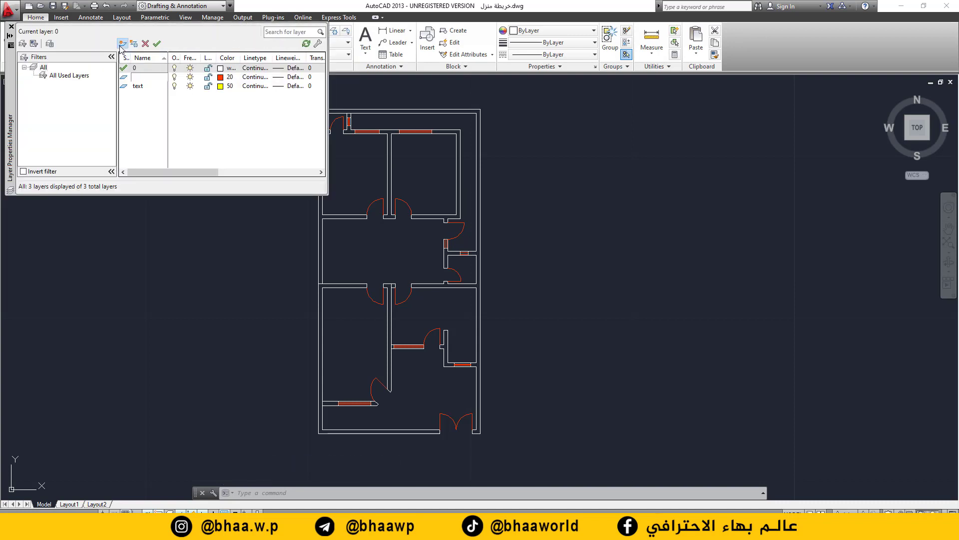
pyautogui.write('DIM')
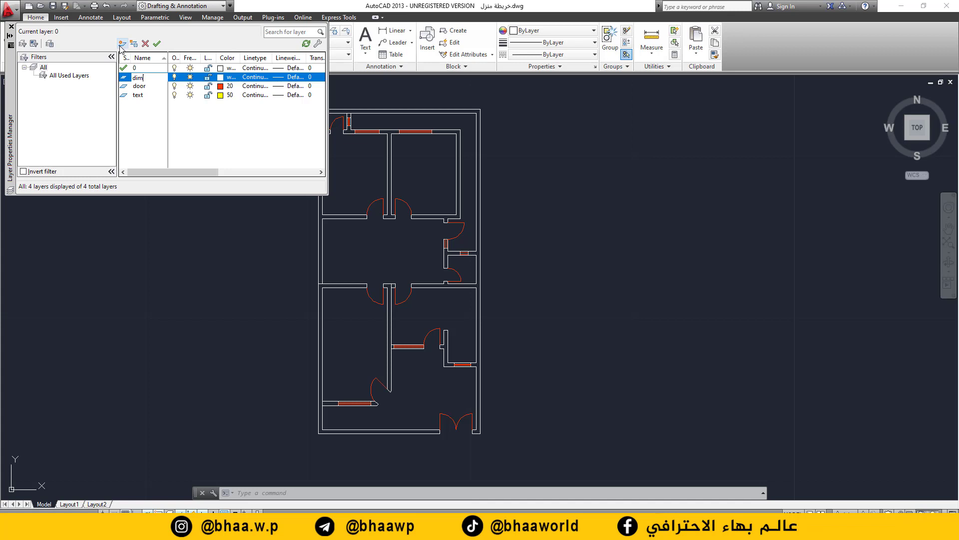
pyautogui.press('Return')
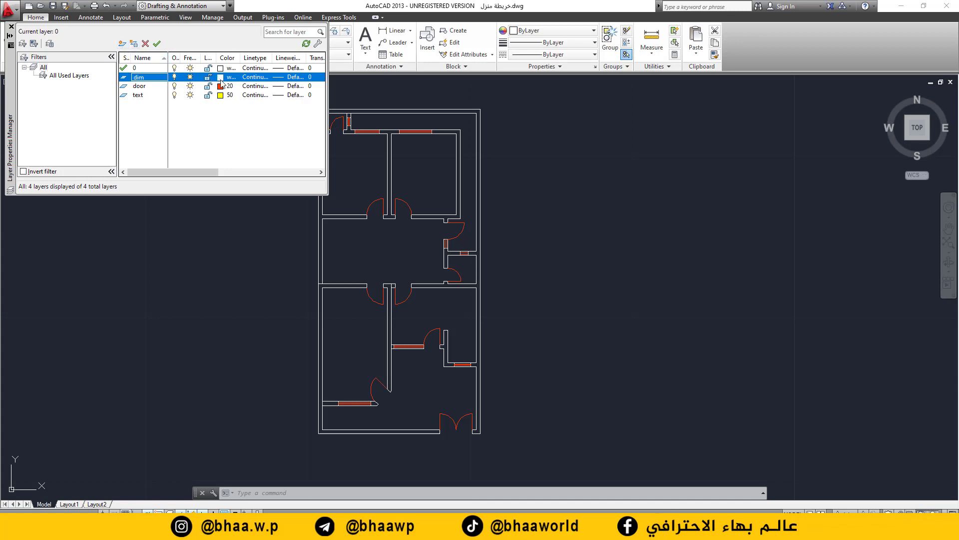
# - Set the DIM layer colour to green 90 and close the layer manager
pyautogui.click(220, 78)
pyautogui.click(455, 230)
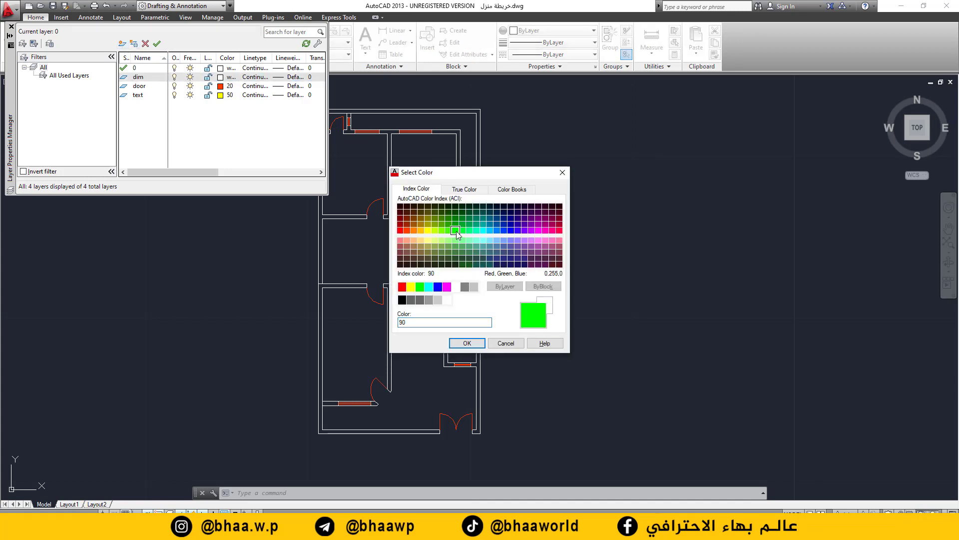
pyautogui.click(467, 343)
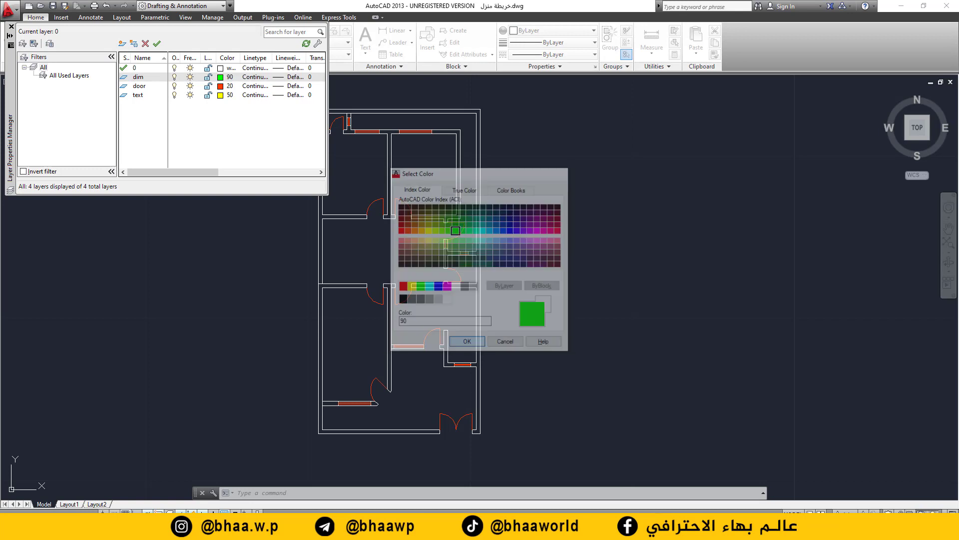
pyautogui.click(11, 27)
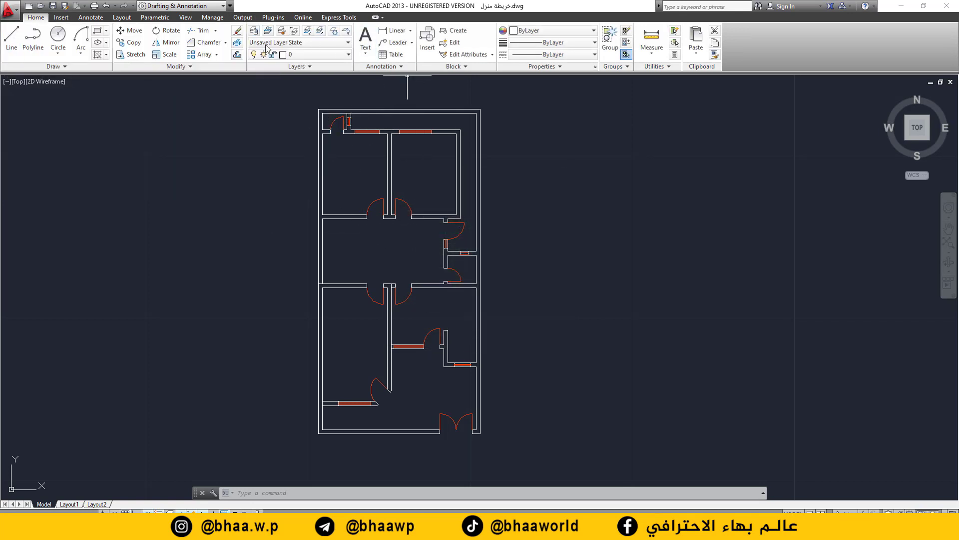
pyautogui.moveTo(515, 144); pyautogui.dragTo(351, 170, button='middle')
pyautogui.click(394, 30)
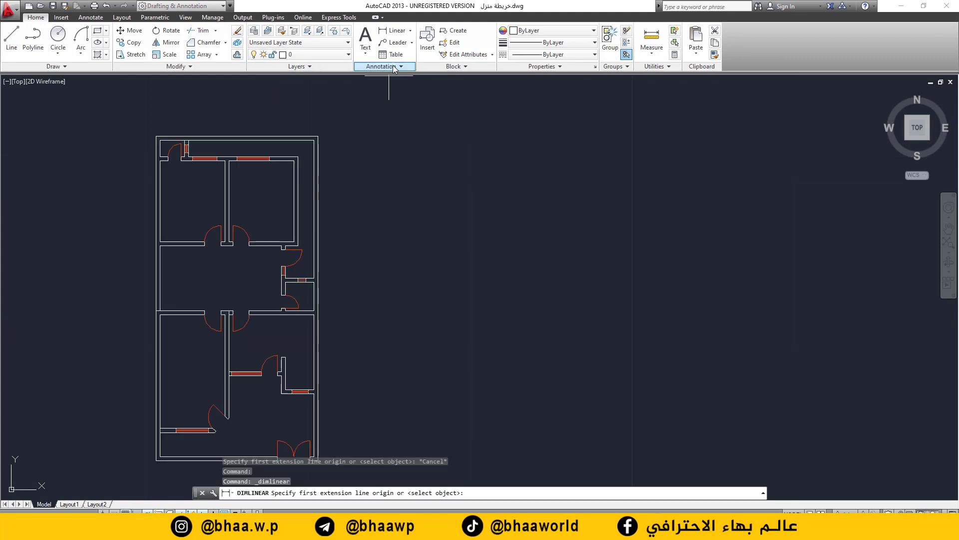
pyautogui.click(410, 31)
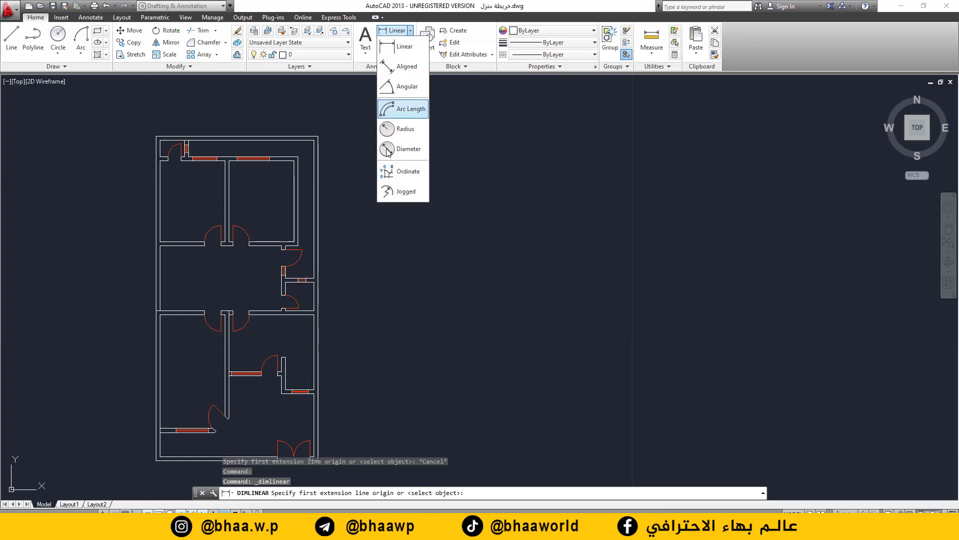
pyautogui.click(400, 48)
pyautogui.click(156, 136)
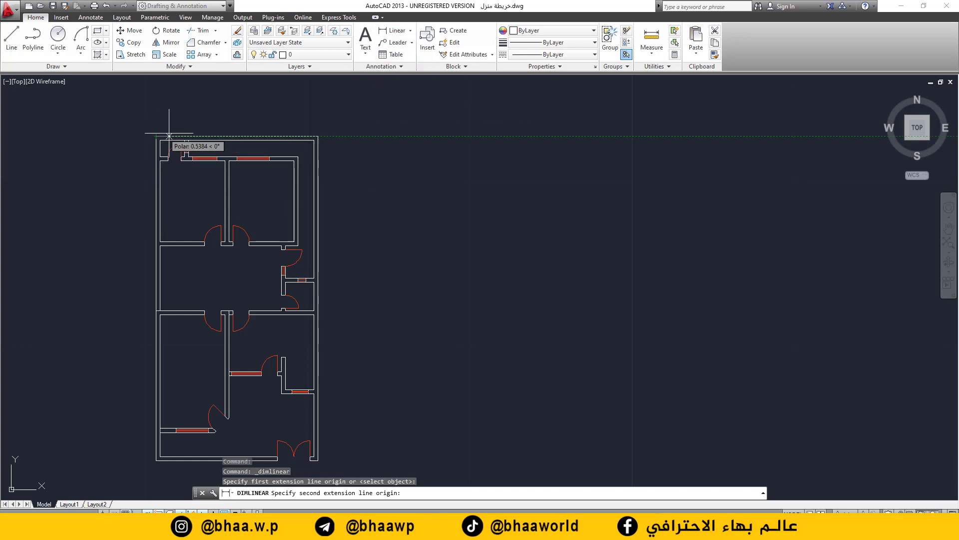
pyautogui.click(318, 137)
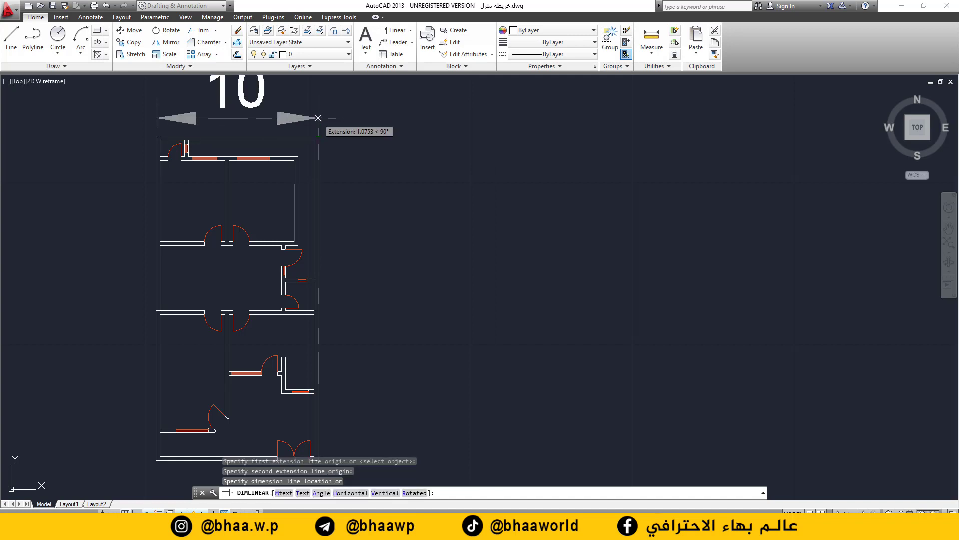
pyautogui.click(318, 118)
pyautogui.scroll(-2, 369, 133)
pyautogui.scroll(4, 208, 165)
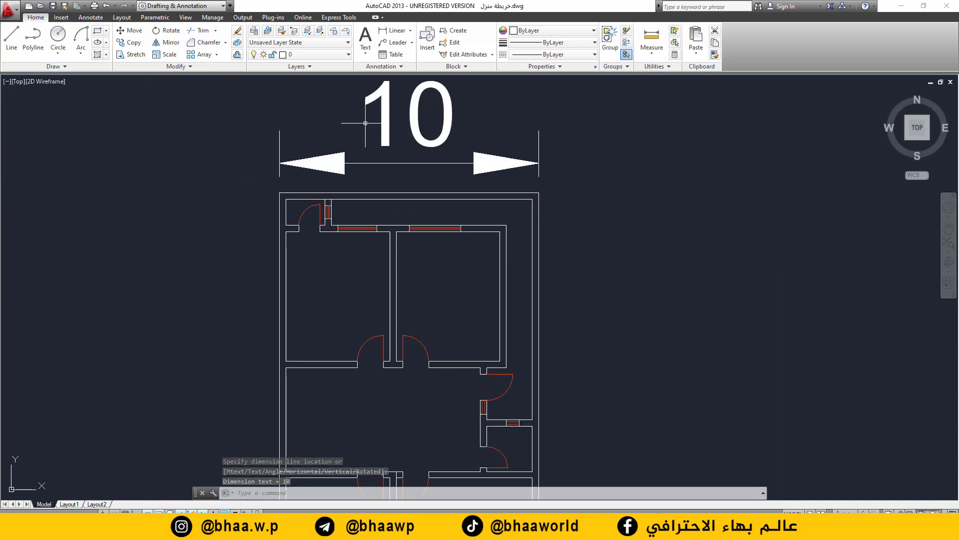
pyautogui.hotkey('ctrl', 'z')
pyautogui.hotkey('ctrl', 'z')
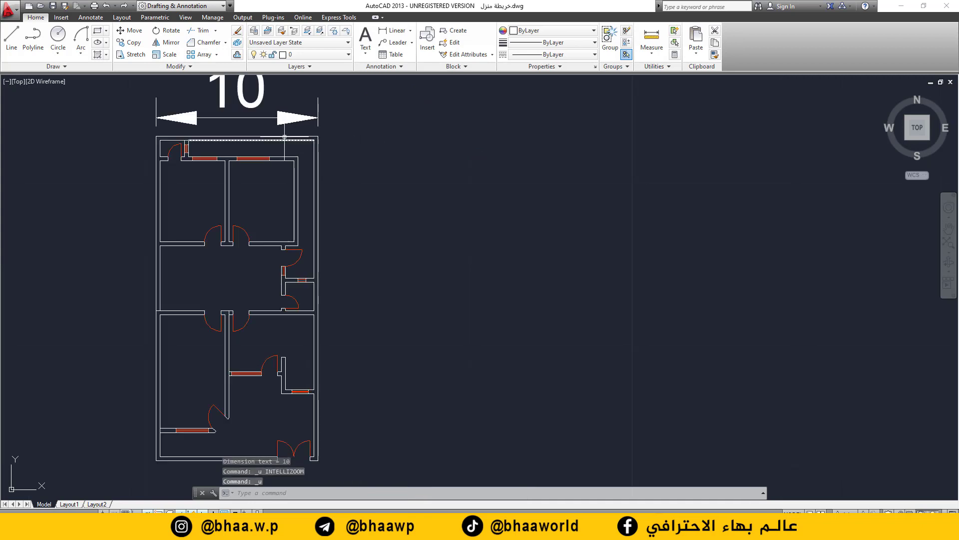
pyautogui.hotkey('ctrl', 'z')
pyautogui.hotkey('ctrl', 'z')
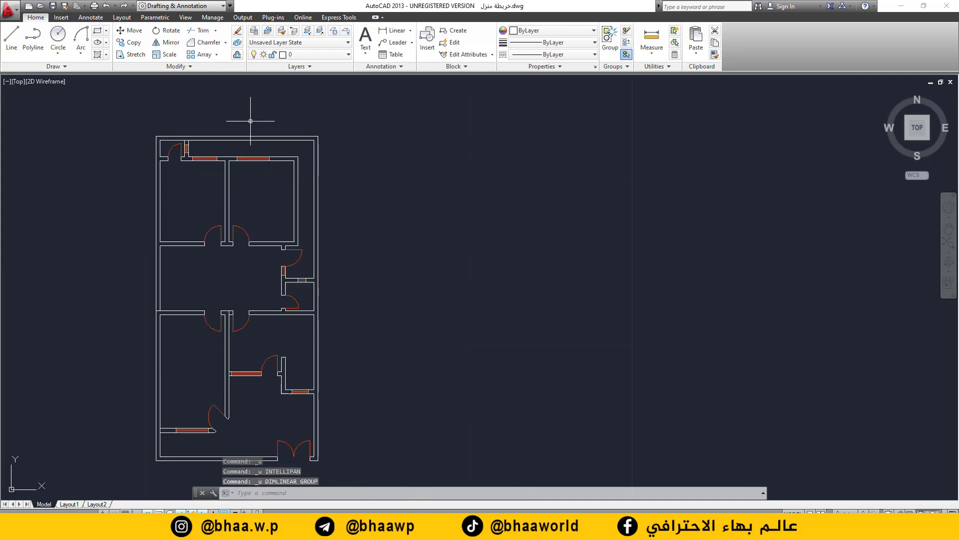
pyautogui.moveTo(279, 122); pyautogui.dragTo(317, 133, button='middle')
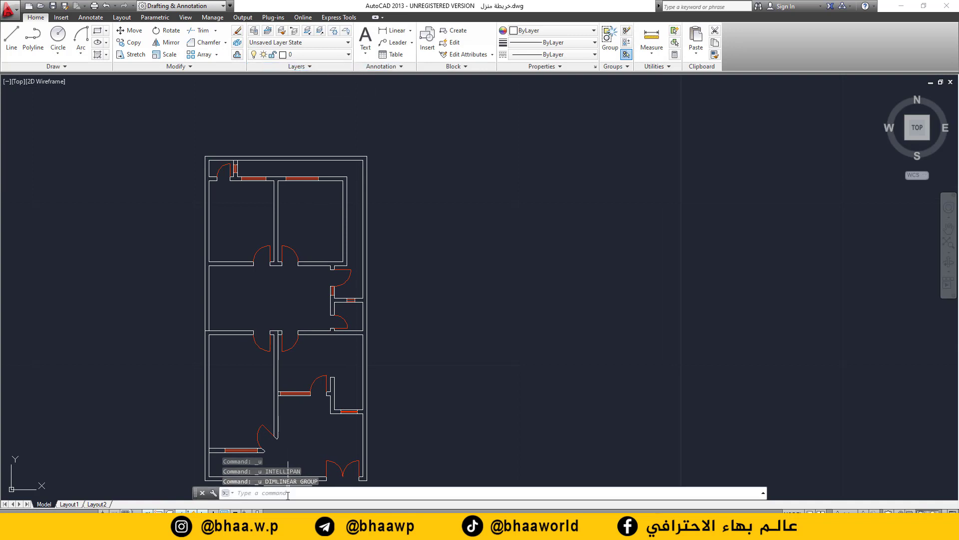
# - Via the D command, create a new dimension style bhaa based on ISO-25 and continue to its settings
pyautogui.write('D')
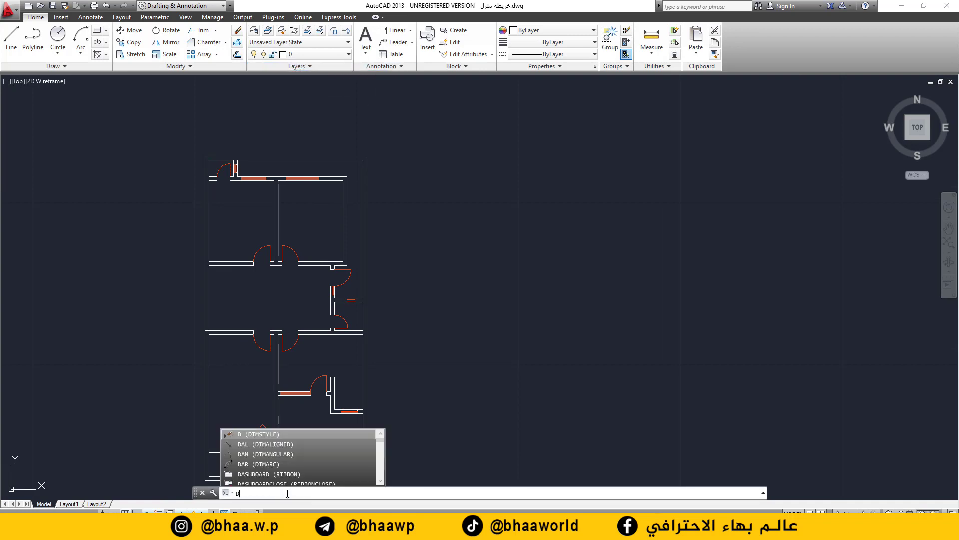
pyautogui.press('Return')
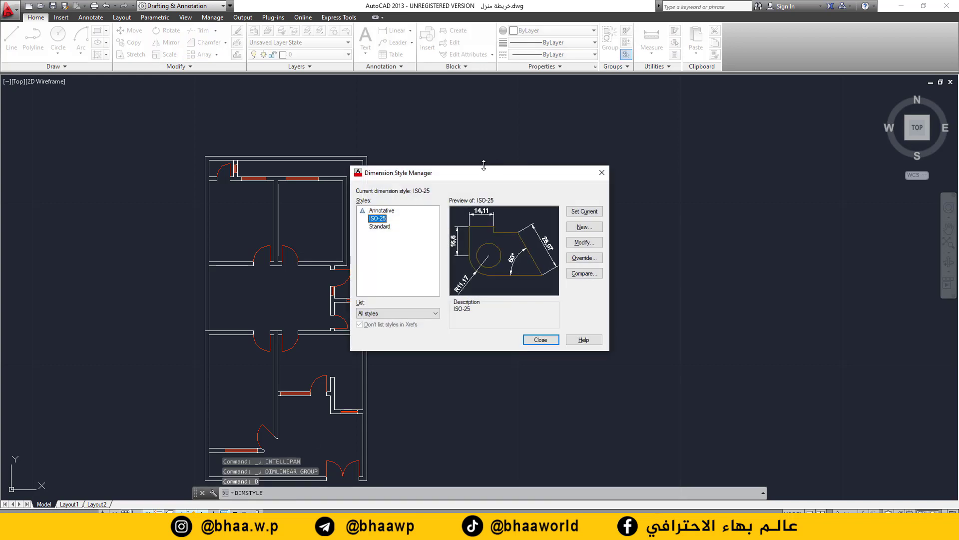
pyautogui.moveTo(484, 171); pyautogui.dragTo(557, 138)
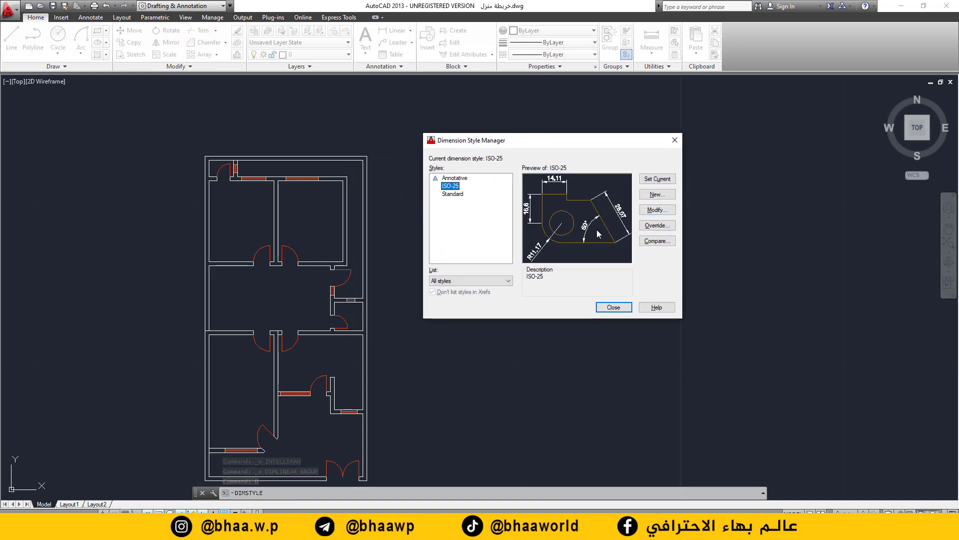
pyautogui.click(657, 195)
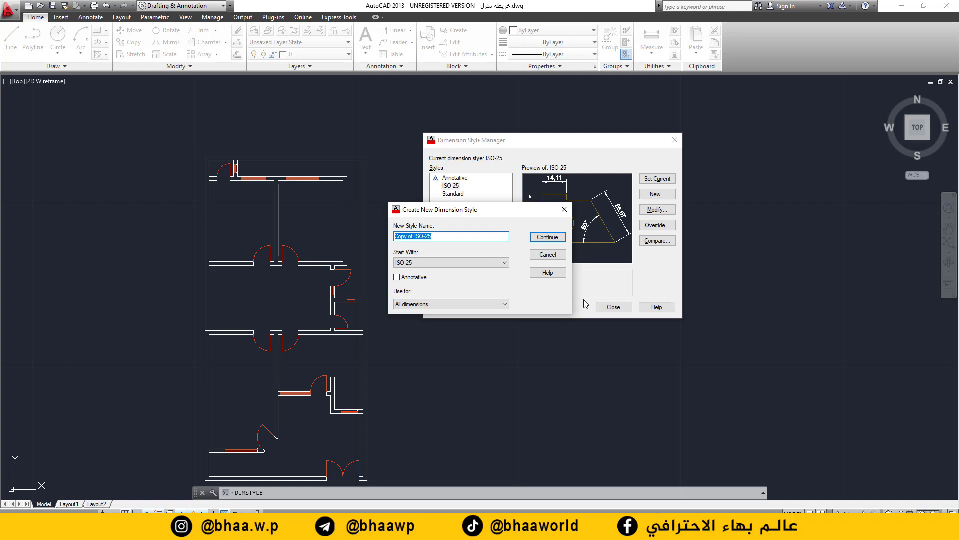
pyautogui.write('bhaa')
pyautogui.click(548, 238)
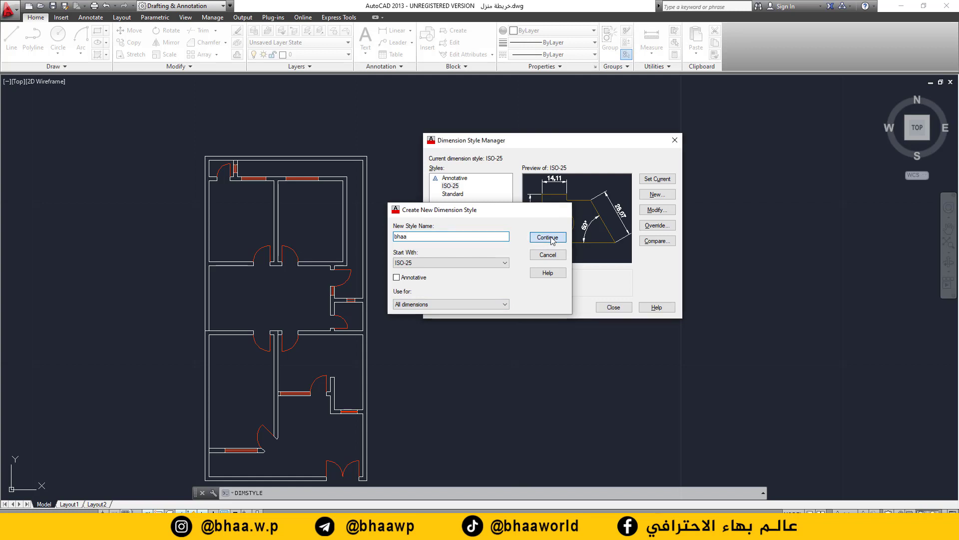
pyautogui.moveTo(594, 150); pyautogui.dragTo(554, 129)
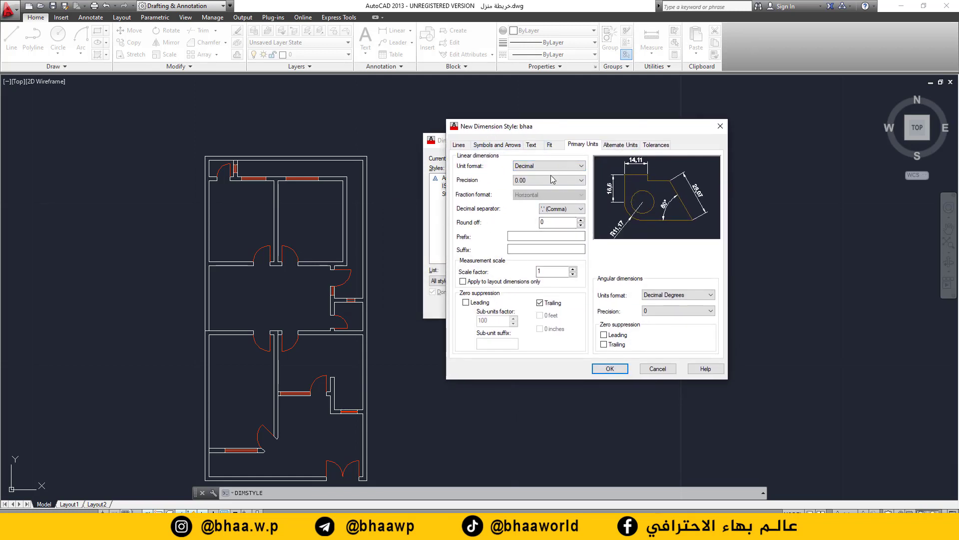
# - Make the style's dimension lines and extension lines green
pyautogui.click(461, 145)
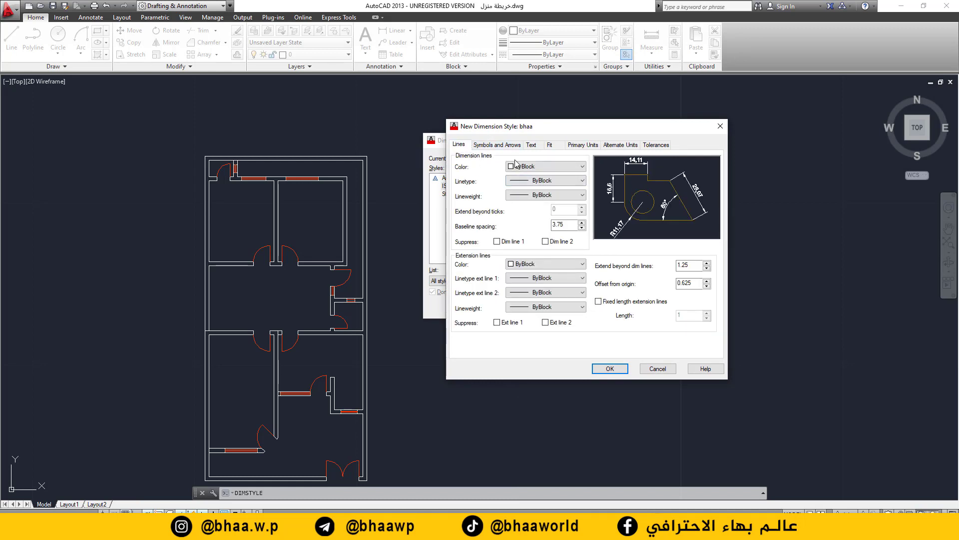
pyautogui.click(544, 167)
pyautogui.click(529, 208)
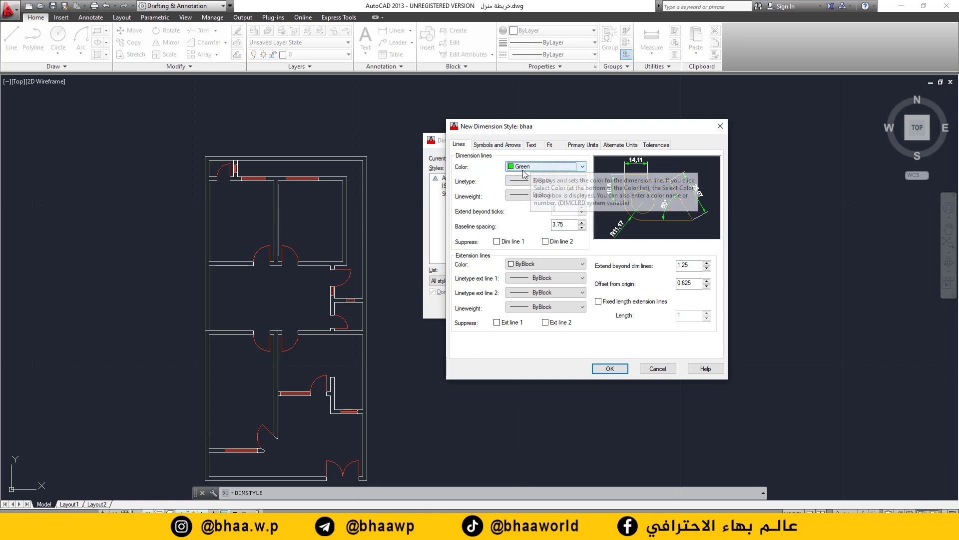
pyautogui.click(545, 264)
pyautogui.click(540, 273)
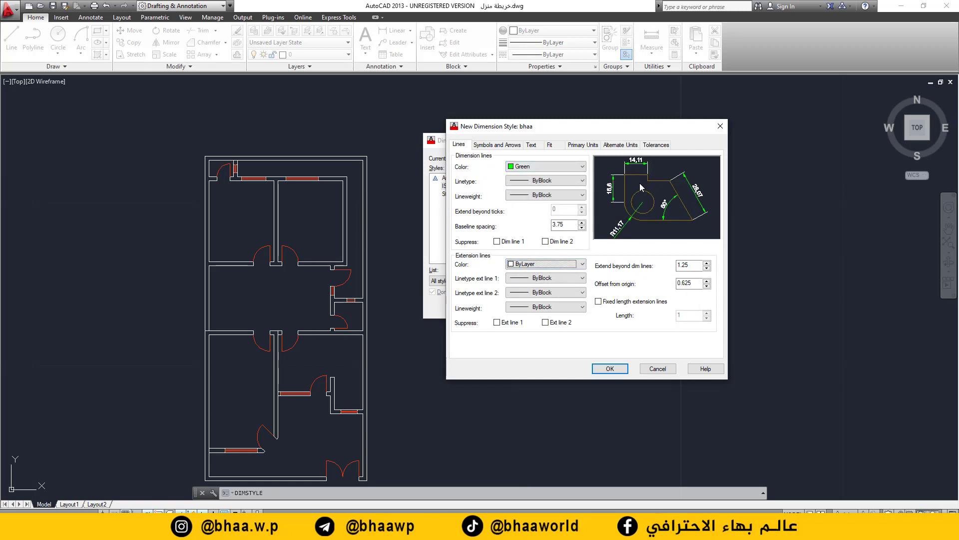
pyautogui.click(523, 270)
pyautogui.click(519, 311)
pyautogui.doubleClick(682, 265)
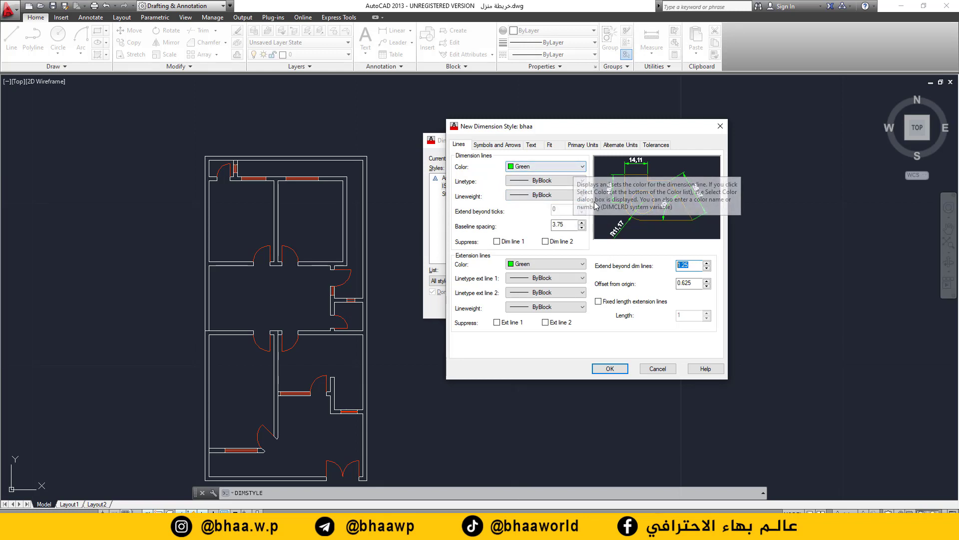
# - Set arrow size to 0.5 and place the arc length symbol above the dimension text
pyautogui.click(497, 145)
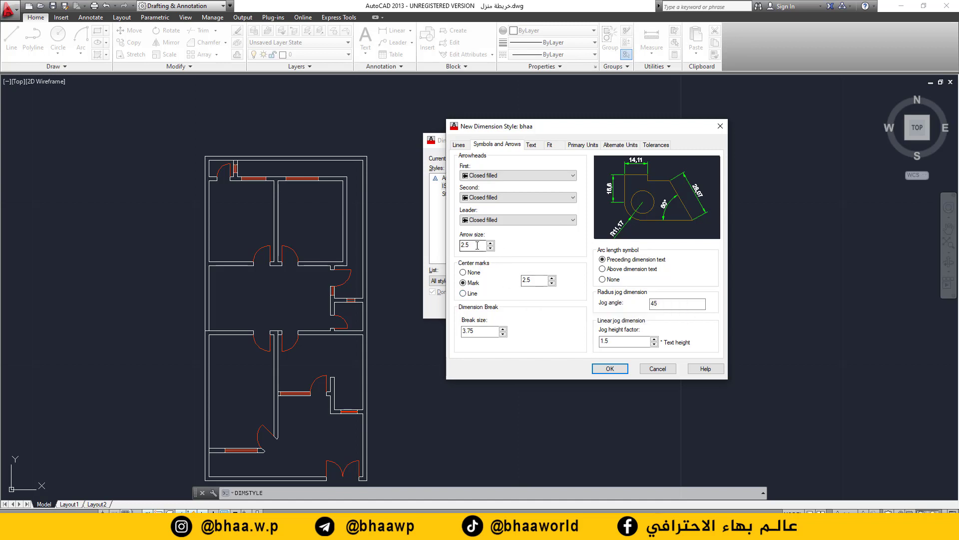
pyautogui.write('0')
pyautogui.click(603, 269)
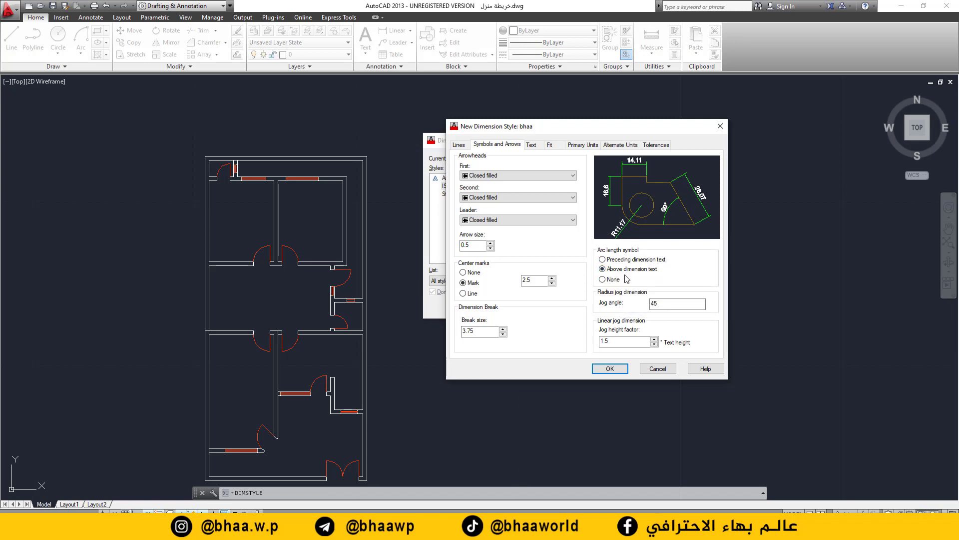
pyautogui.click(532, 147)
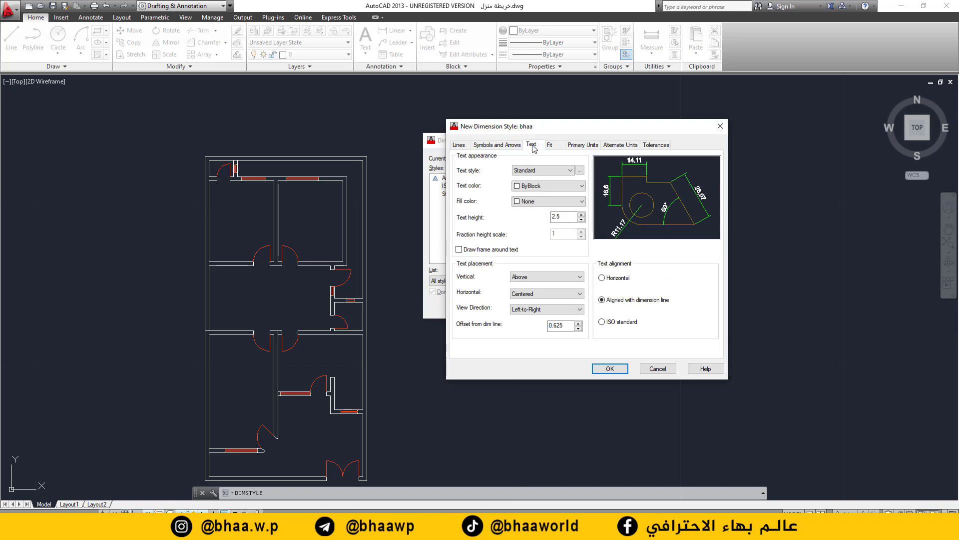
# - Give the dimension text green colour and 0.5 height, save style bhaa, and close the manager
pyautogui.click(554, 194)
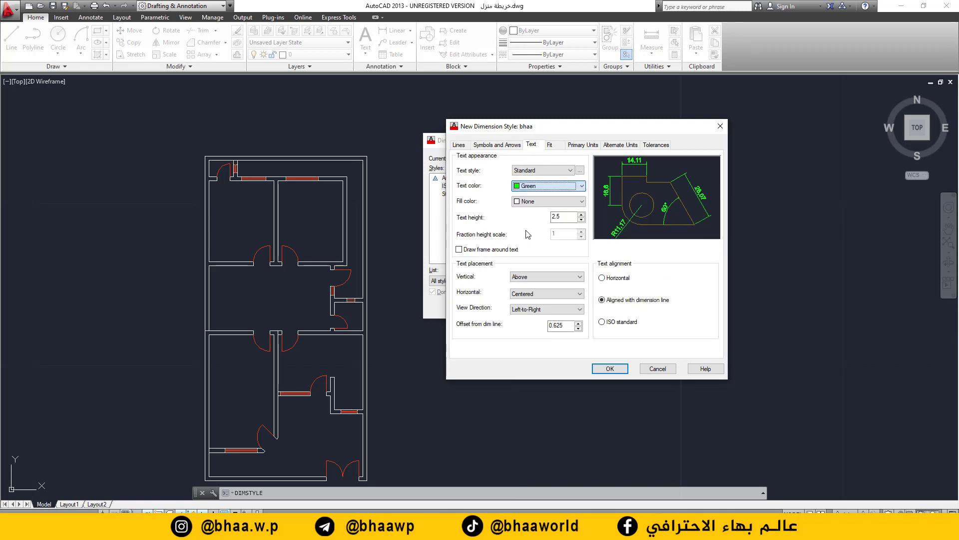
pyautogui.click(529, 228)
pyautogui.doubleClick(563, 220)
pyautogui.write('0.5')
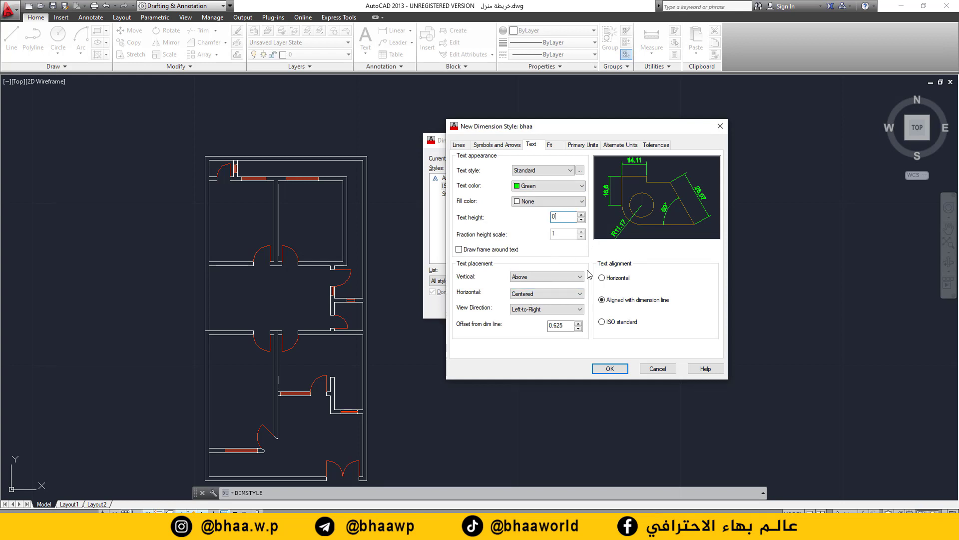
pyautogui.click(610, 369)
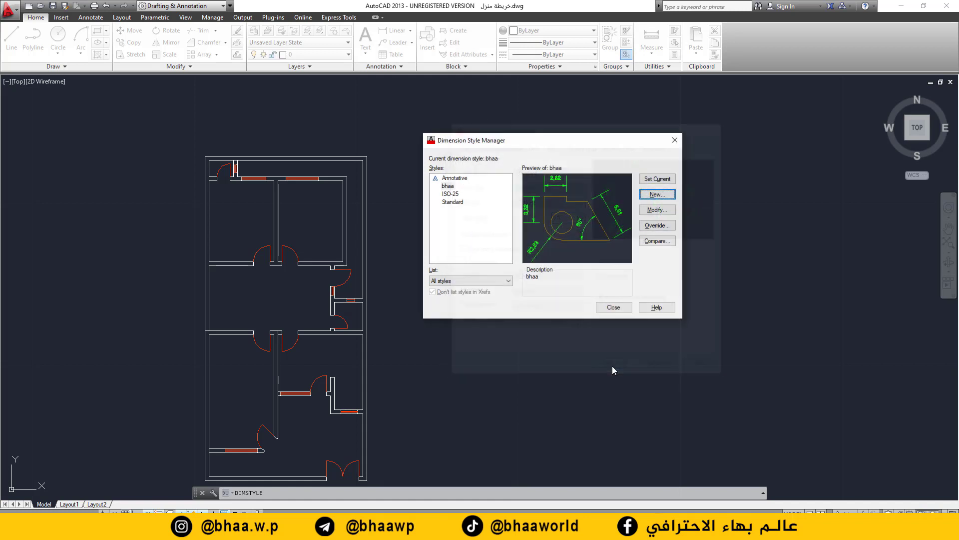
pyautogui.click(616, 312)
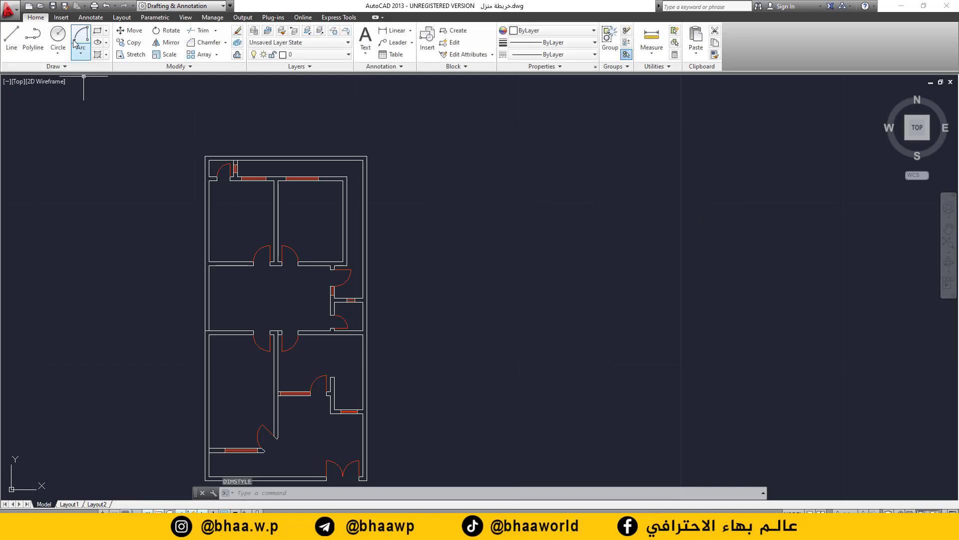
# - Add a green 10-unit linear dimension between the plan's top corners, placed above the top wall
pyautogui.click(393, 30)
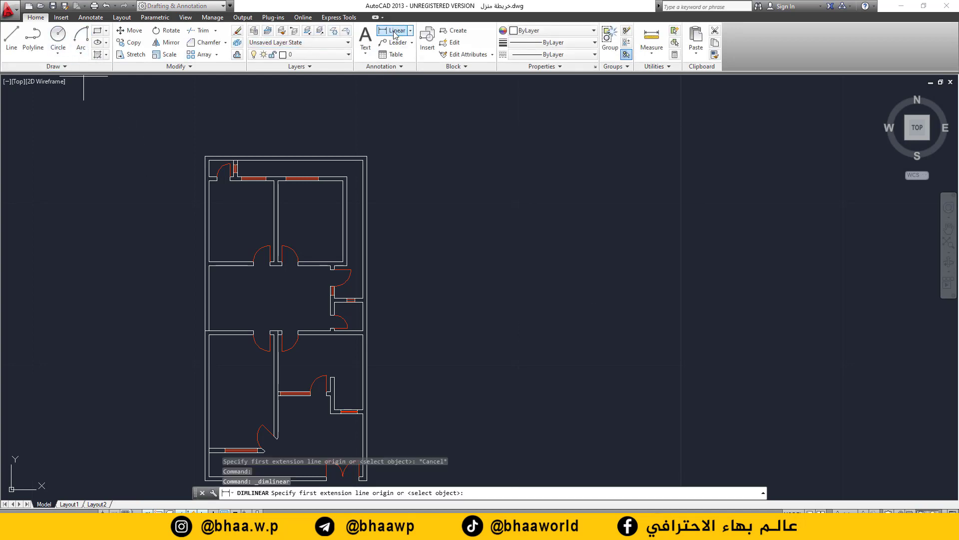
pyautogui.click(206, 157)
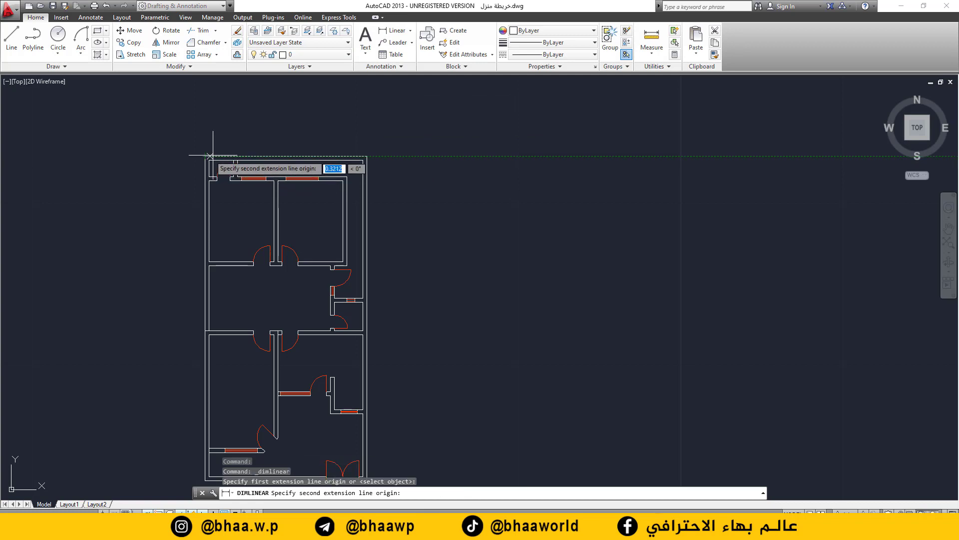
pyautogui.click(366, 155)
pyautogui.click(370, 131)
pyautogui.scroll(2, 287, 207)
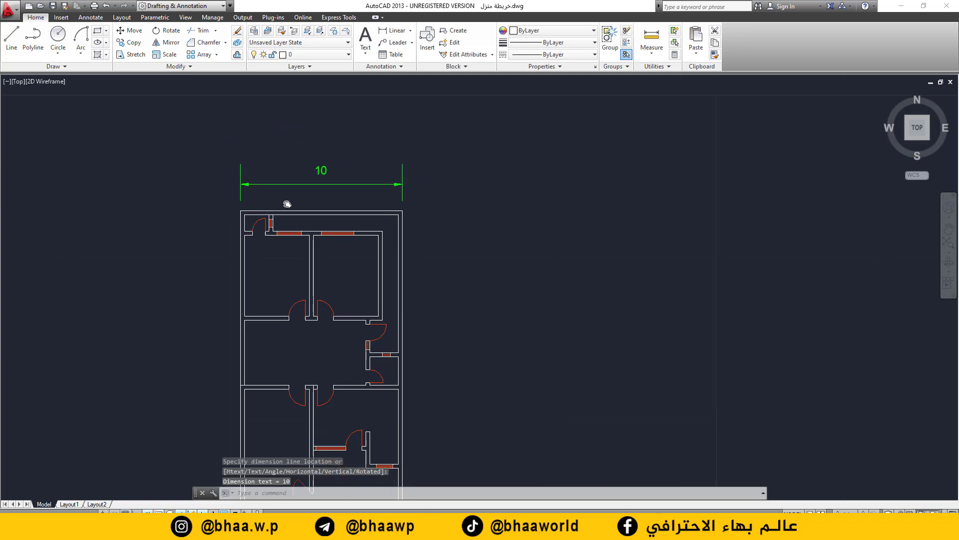
pyautogui.scroll(2, 295, 200)
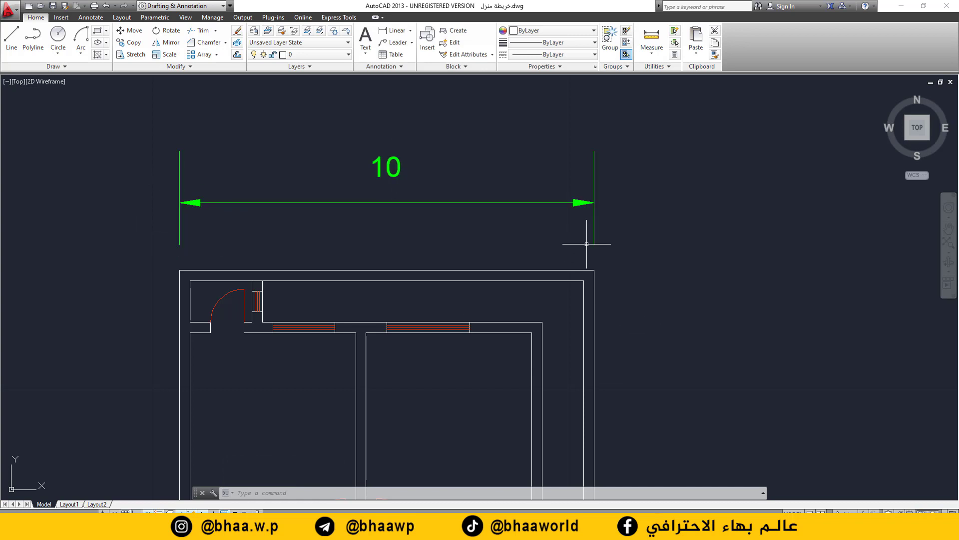
# - Undo the dimension and set bhaa extension lines to extend 0.2 with 0 origin offset
pyautogui.hotkey('ctrl', 'z')
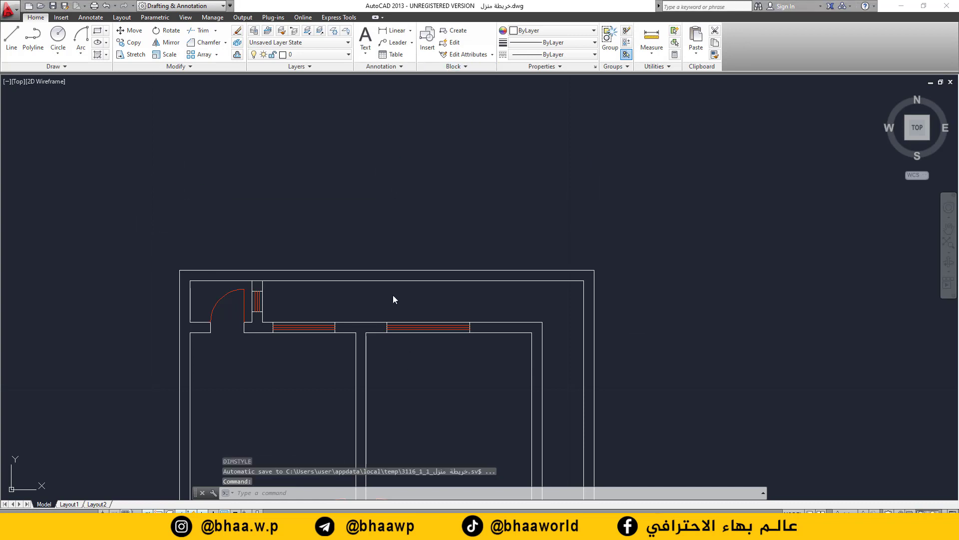
pyautogui.write('d')
pyautogui.press('Return')
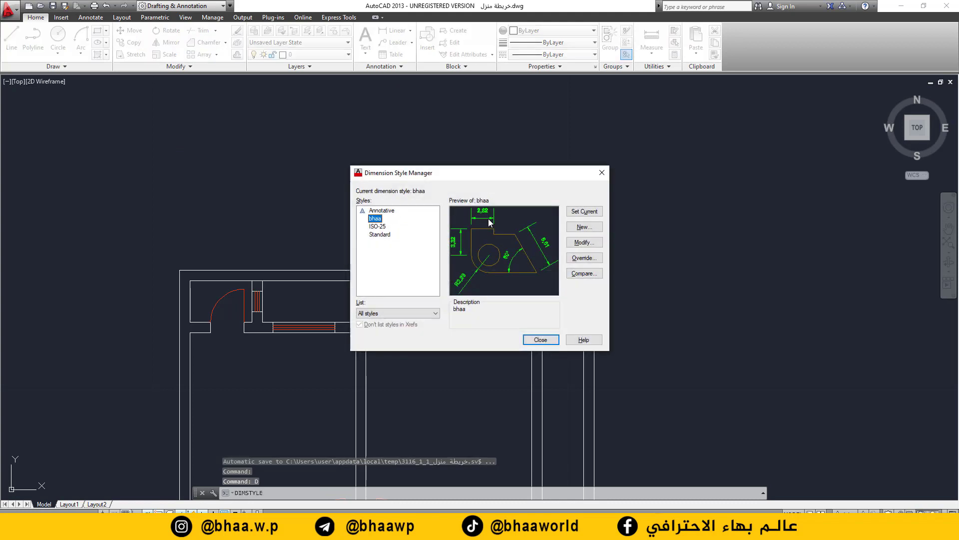
pyautogui.click(593, 243)
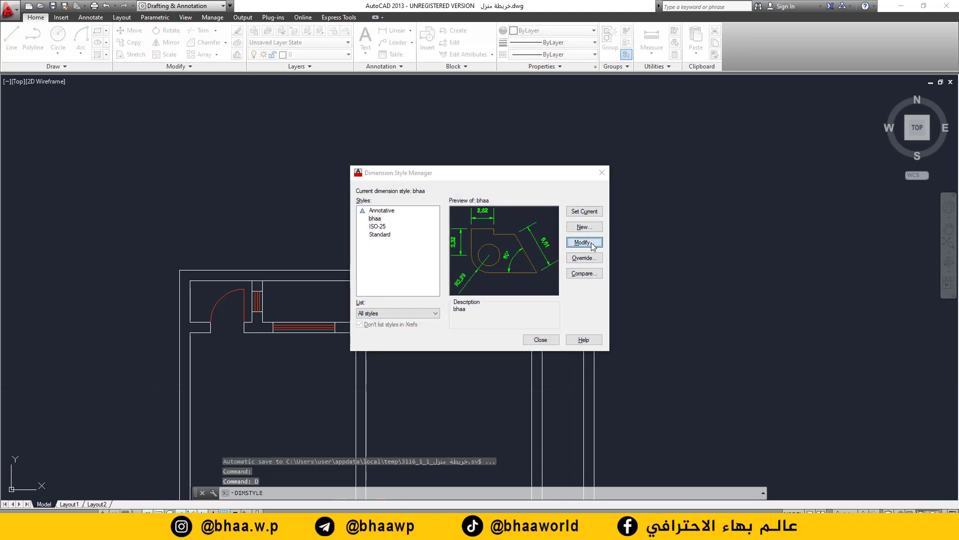
pyautogui.moveTo(707, 273); pyautogui.dragTo(638, 276)
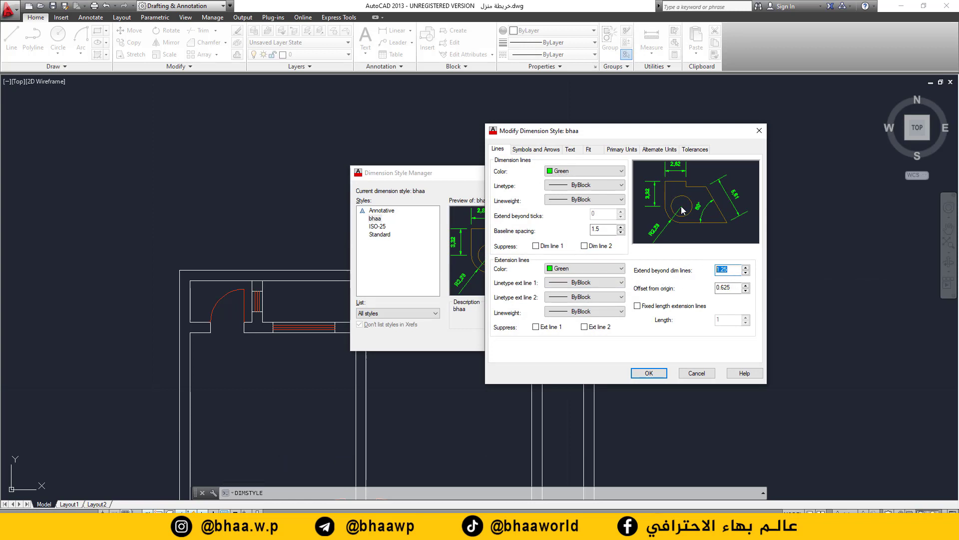
pyautogui.write('2')
pyautogui.doubleClick(734, 287)
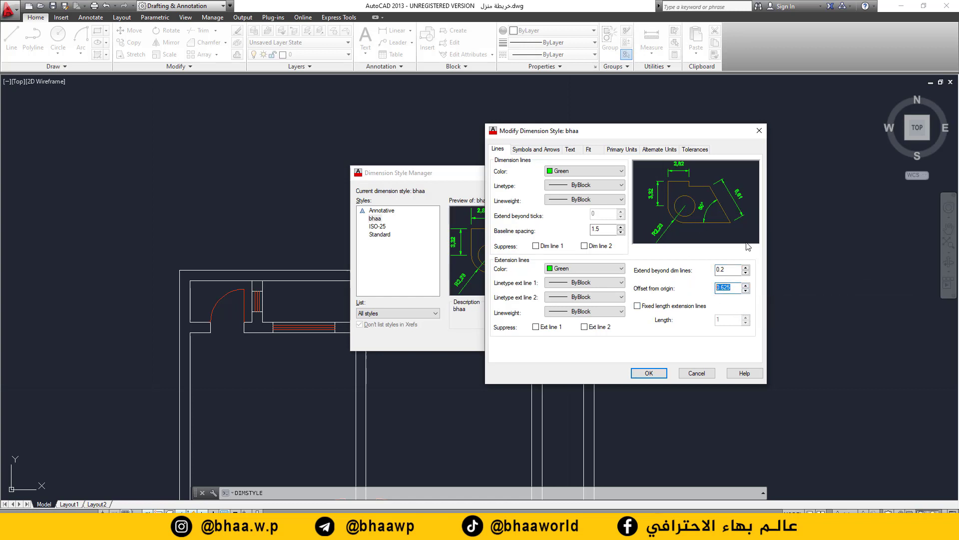
pyautogui.write('0.1')
pyautogui.click(649, 373)
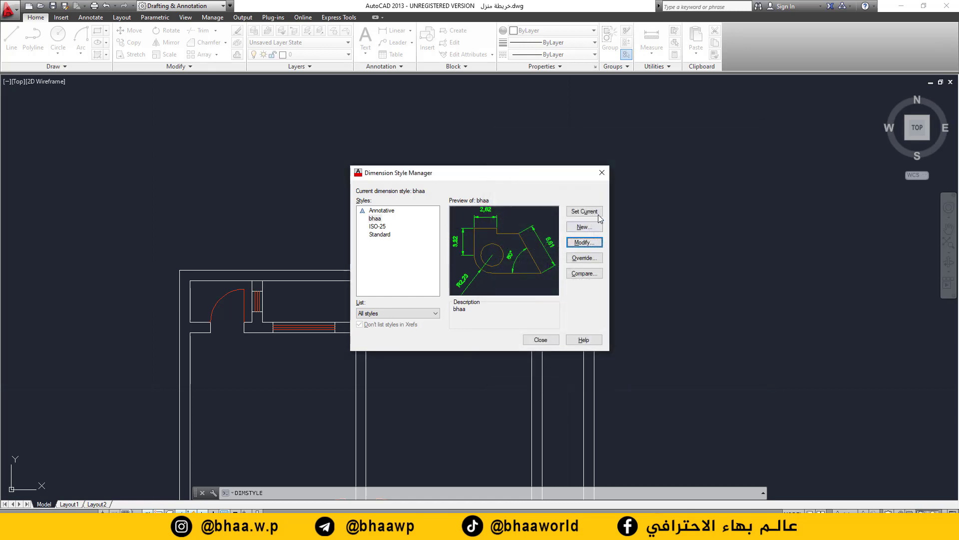
# - Redraw the 10-unit dimension across the building's top corners with the revised bhaa style
pyautogui.click(602, 174)
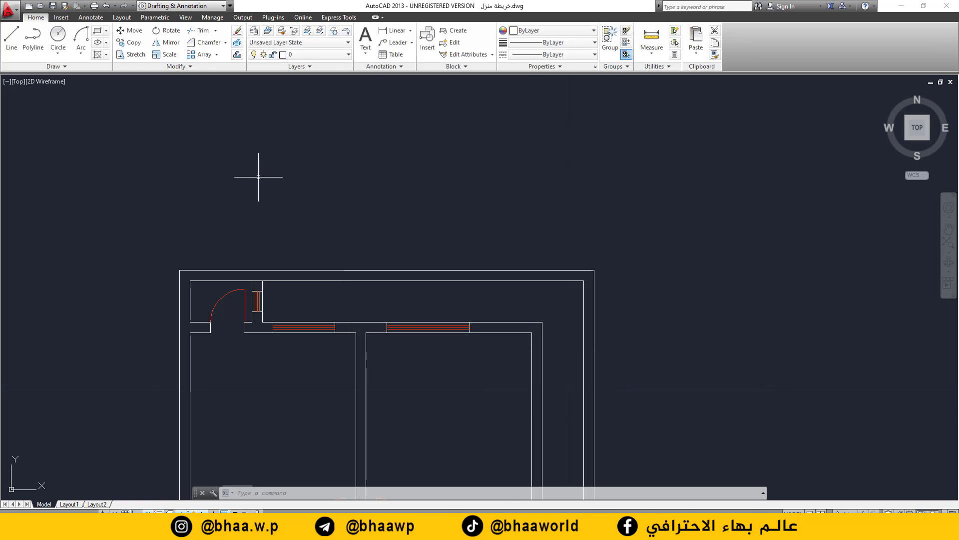
pyautogui.click(391, 31)
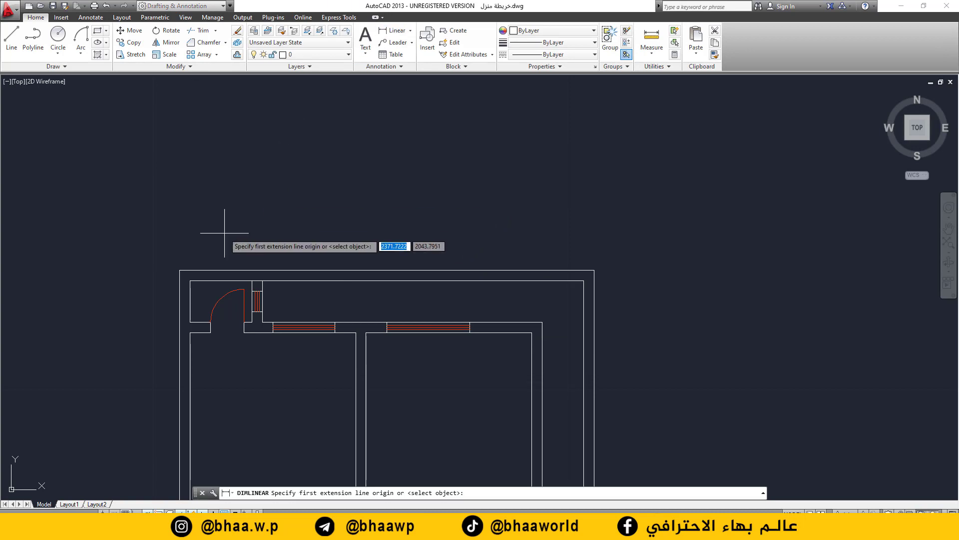
pyautogui.click(180, 270)
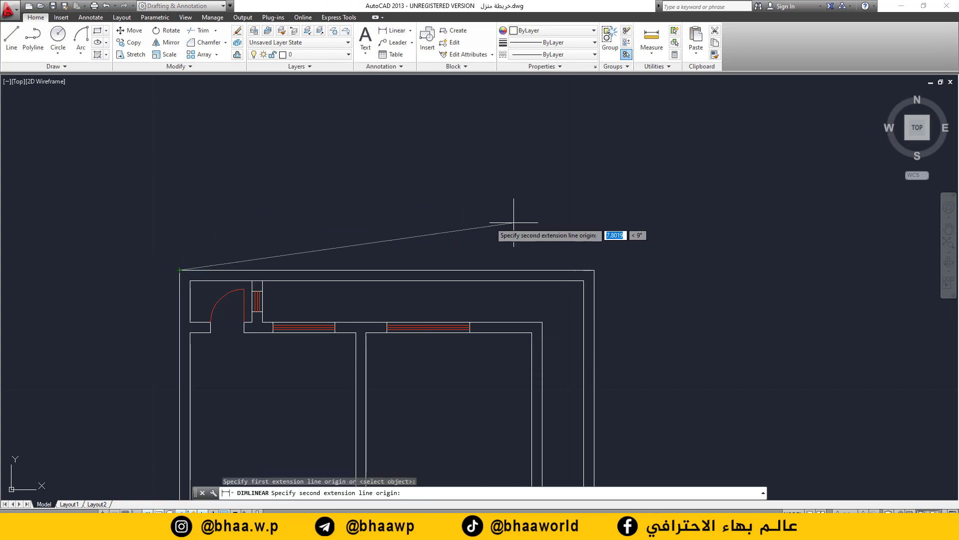
pyautogui.click(594, 270)
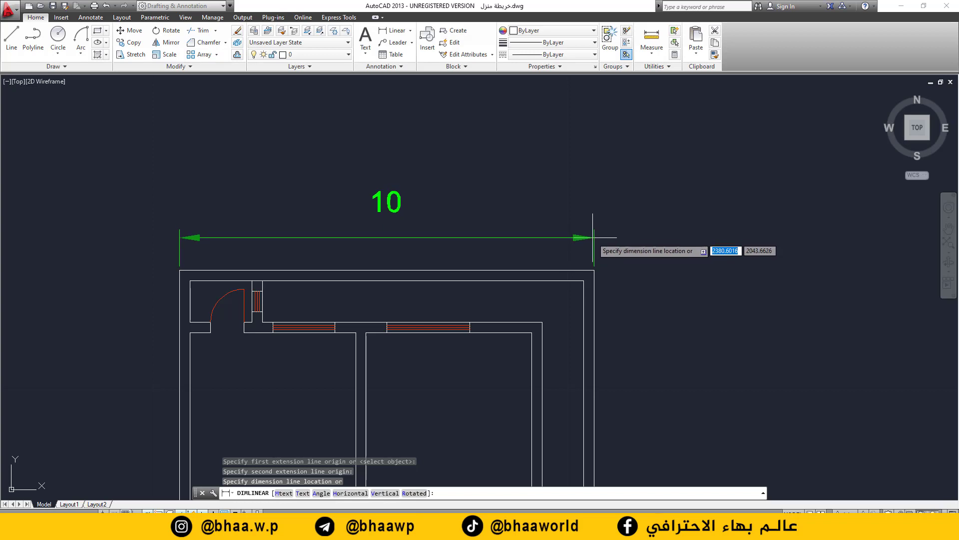
pyautogui.click(593, 244)
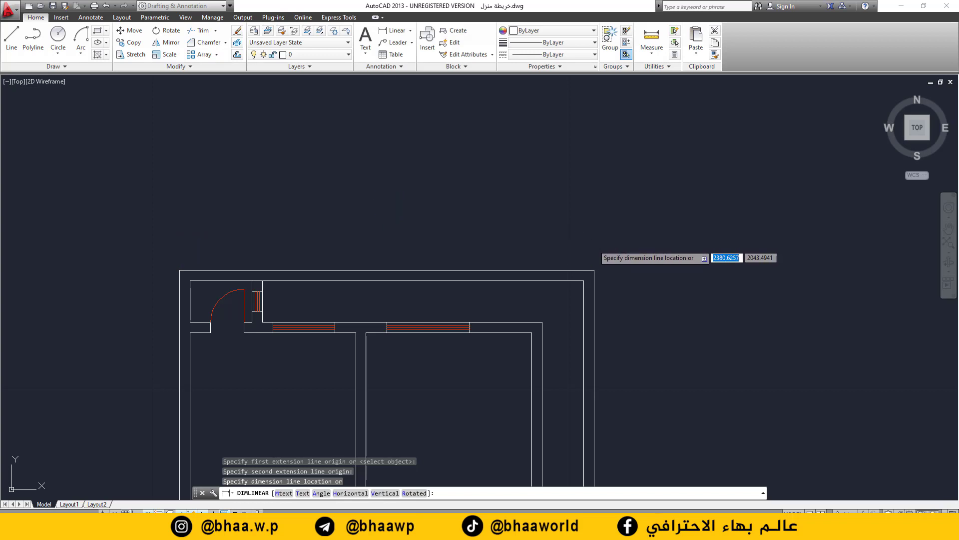
pyautogui.scroll(-3, 540, 267)
pyautogui.moveTo(498, 272); pyautogui.dragTo(544, 194, button='middle')
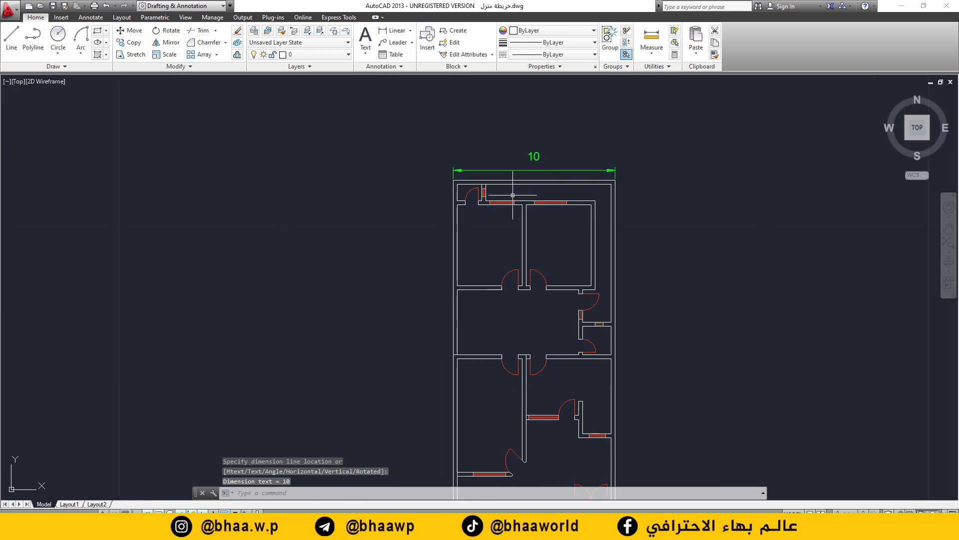
pyautogui.scroll(2, 513, 196)
pyautogui.moveTo(533, 150); pyautogui.dragTo(484, 216, button='middle')
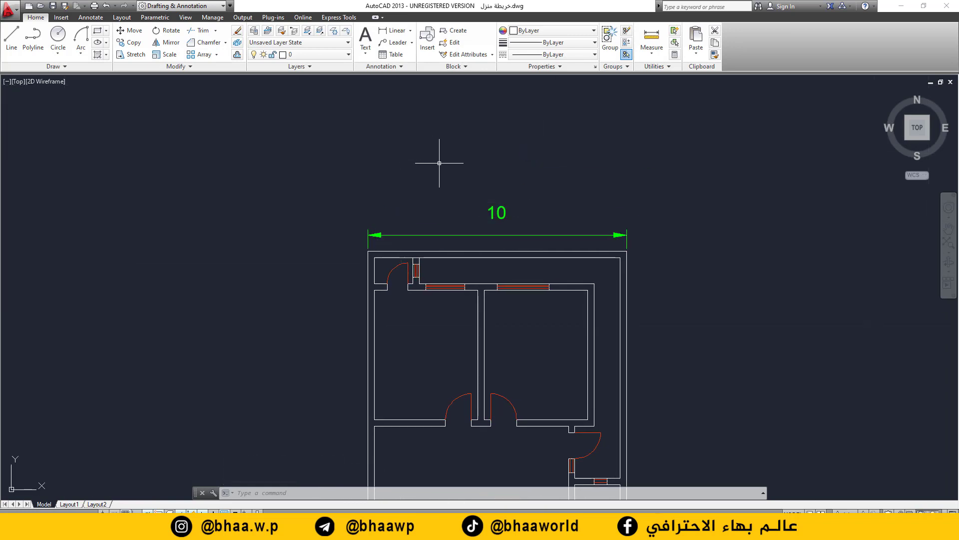
# - Delete the top dimension and set bhaa arrow size and text height to 0.2
pyautogui.click(516, 231)
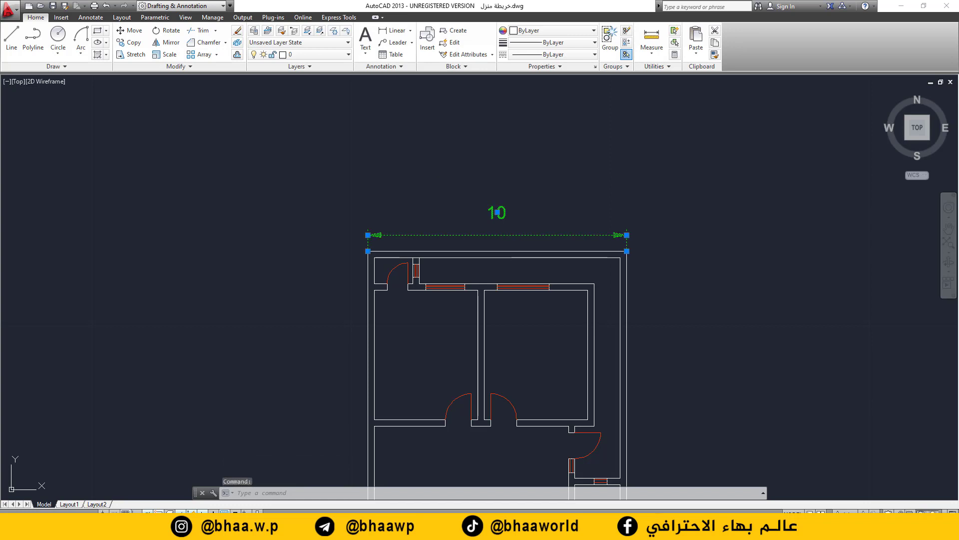
pyautogui.press('Delete')
pyautogui.write('D')
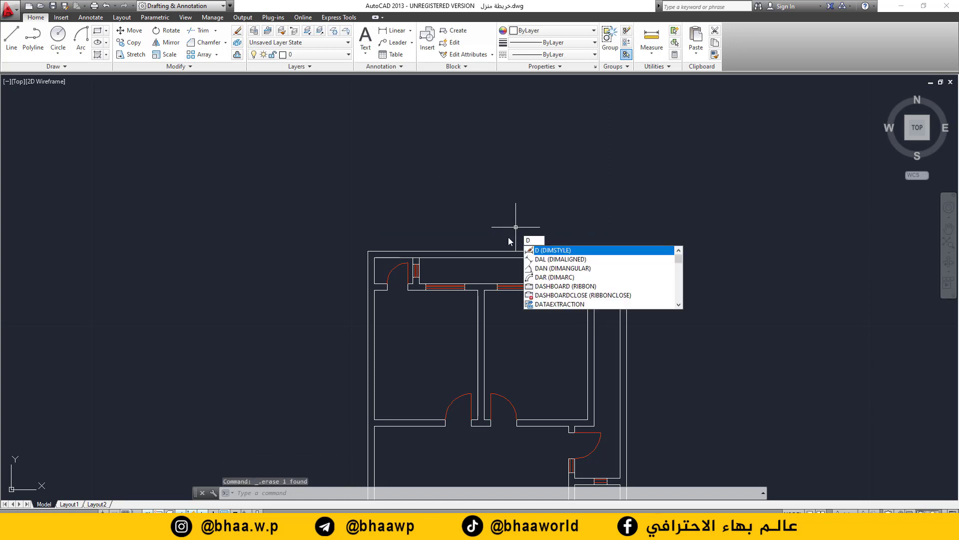
pyautogui.press('Return')
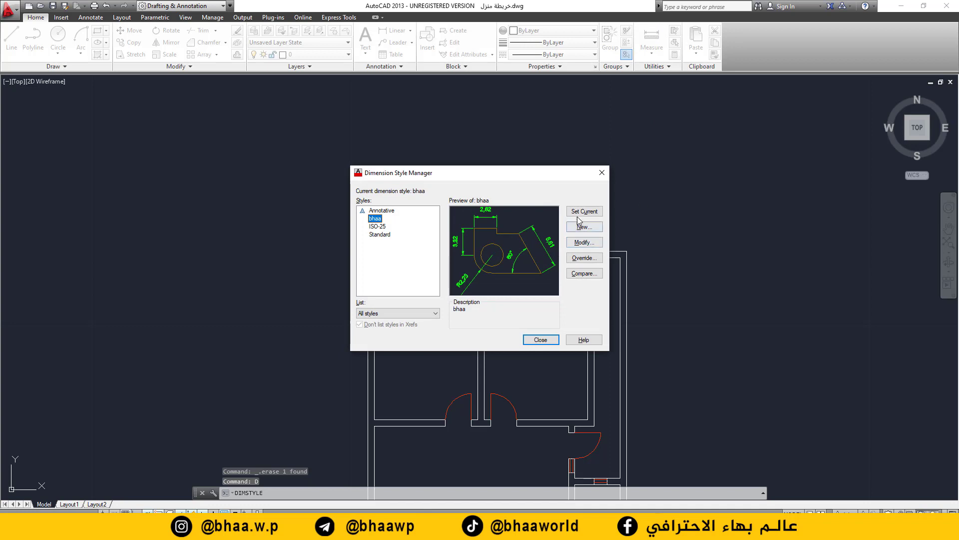
pyautogui.click(586, 245)
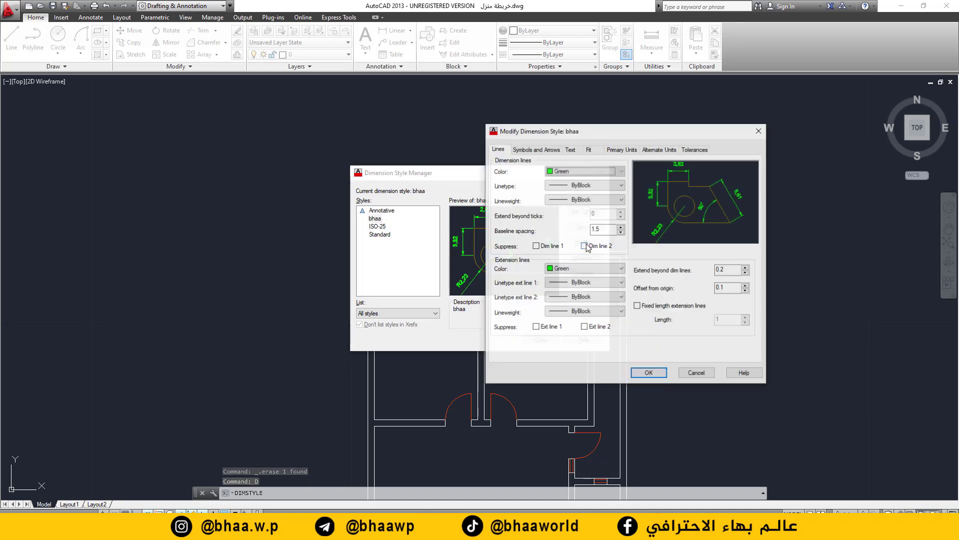
pyautogui.click(545, 151)
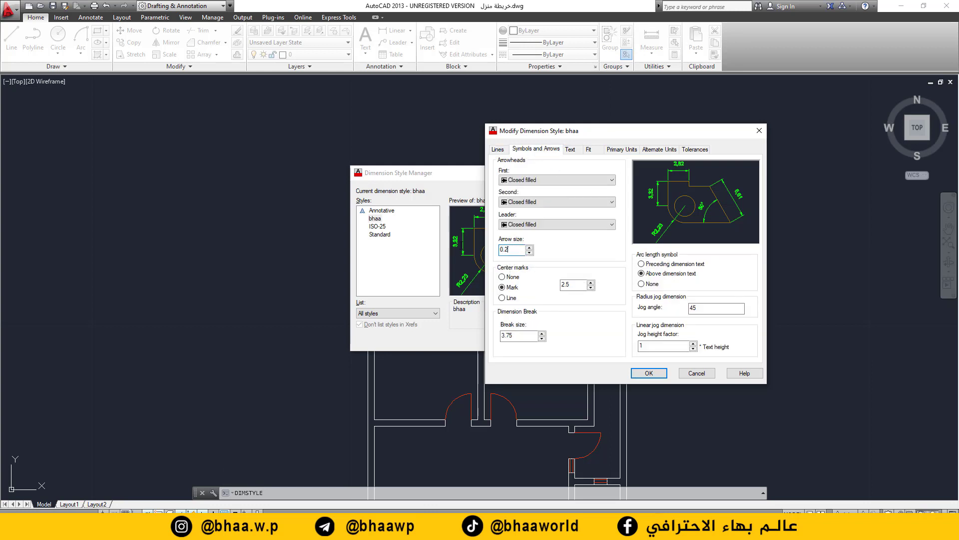
pyautogui.click(571, 149)
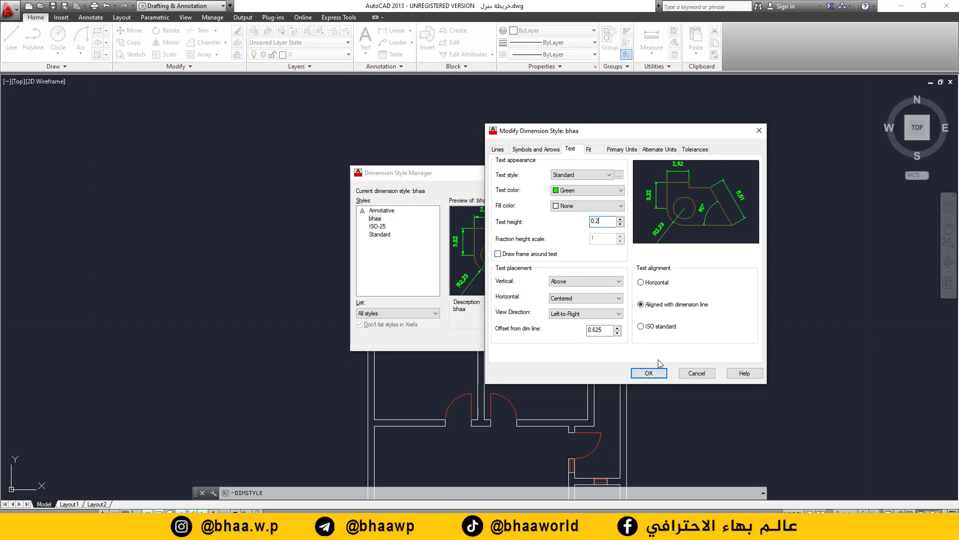
pyautogui.click(648, 374)
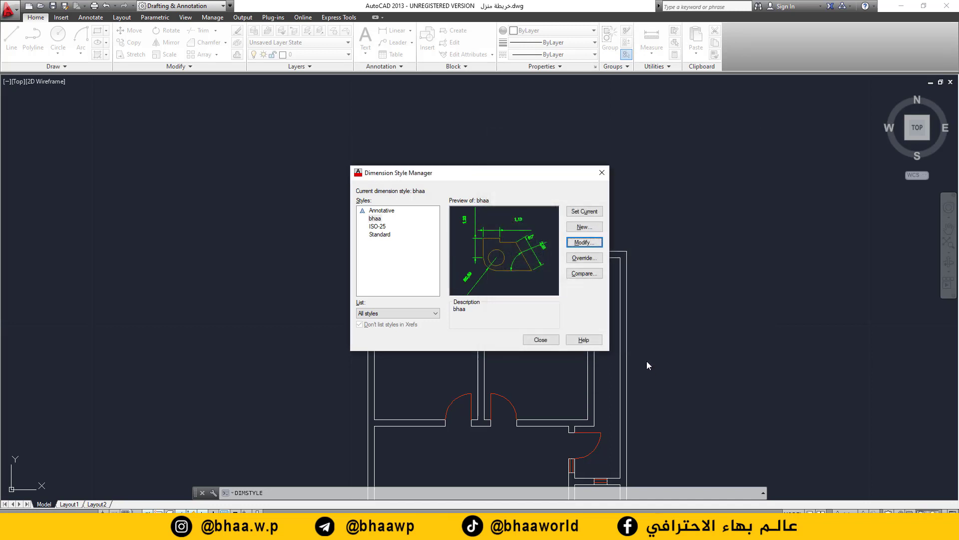
pyautogui.click(540, 340)
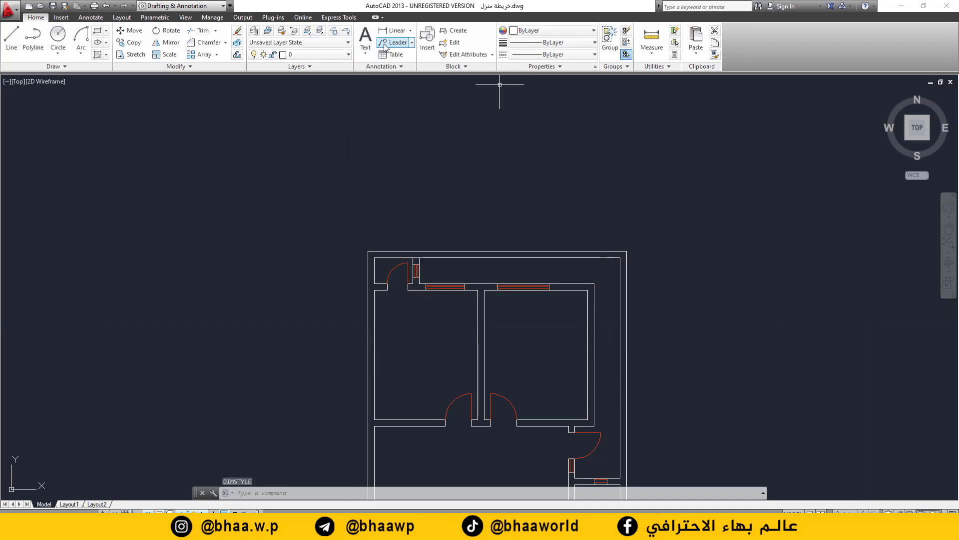
# - Place a smaller green 10 dimension between the plan's top-left and top-right corners
pyautogui.click(395, 31)
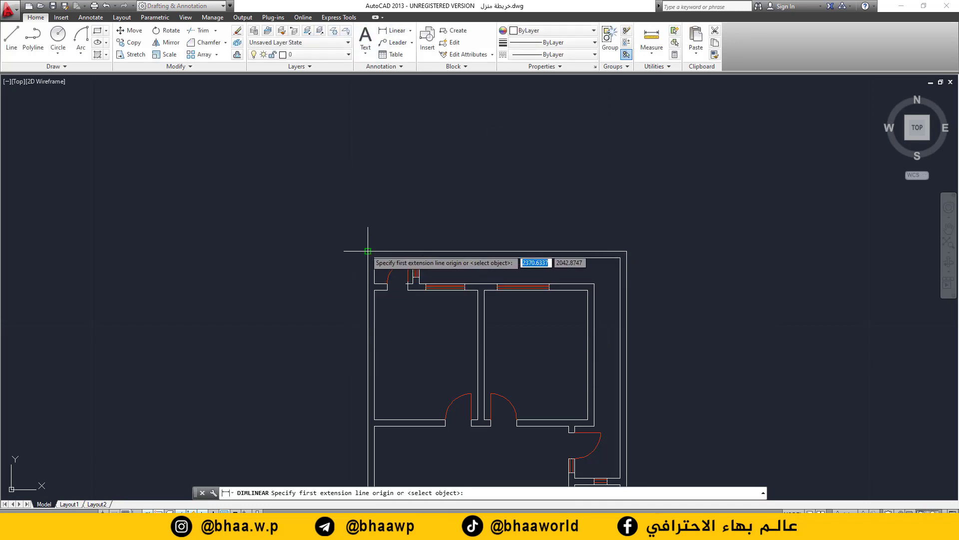
pyautogui.click(369, 252)
pyautogui.click(627, 251)
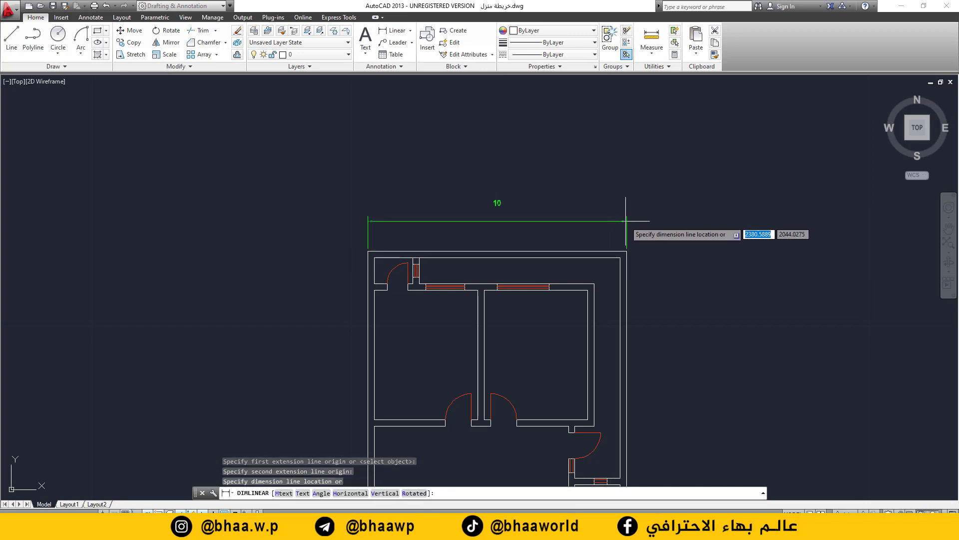
pyautogui.click(624, 229)
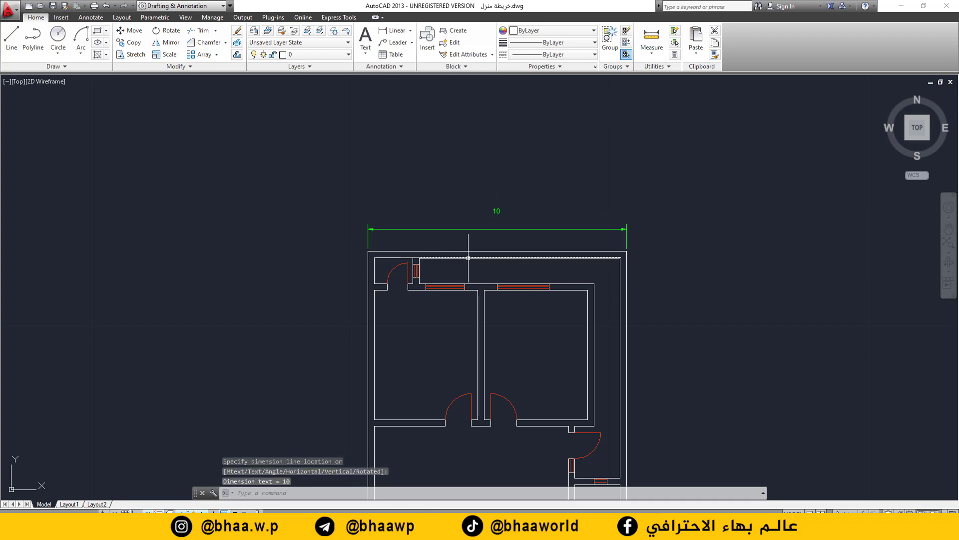
pyautogui.moveTo(484, 248)
pyautogui.mouseDown(button='middle')
pyautogui.moveTo(488, 226)
pyautogui.moveTo(397, 136)
pyautogui.mouseUp(button='middle')
pyautogui.scroll(-3, 438, 232)
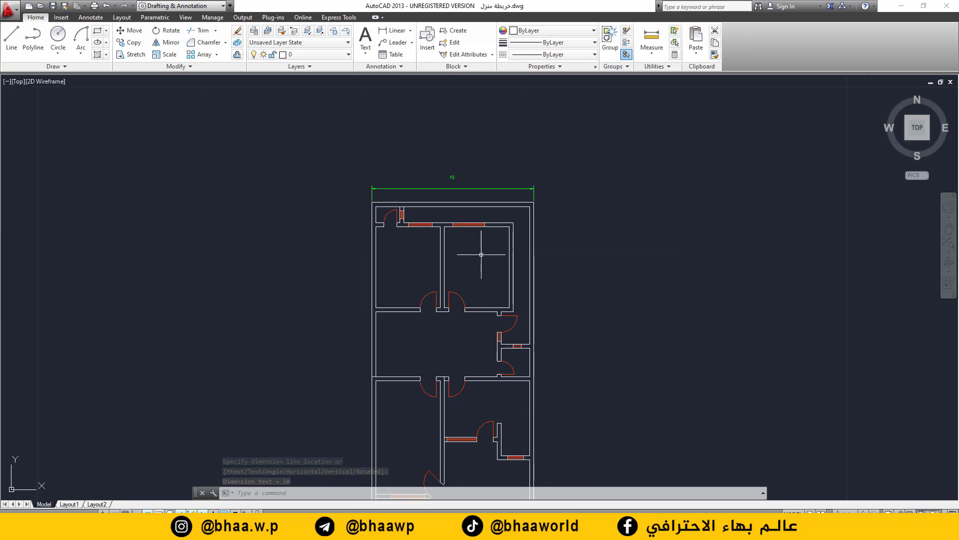
pyautogui.moveTo(482, 255); pyautogui.dragTo(574, 209, button='middle')
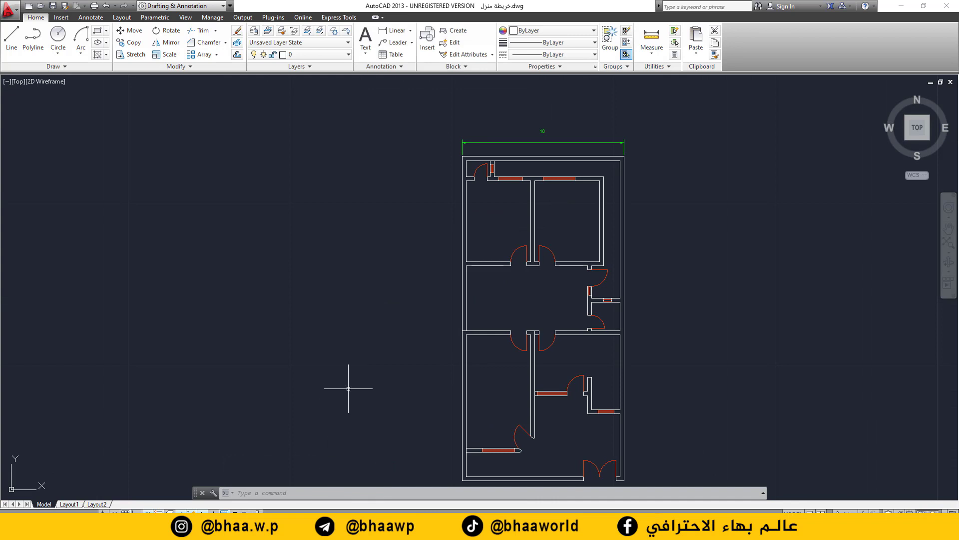
pyautogui.write('D')
pyautogui.press('Return')
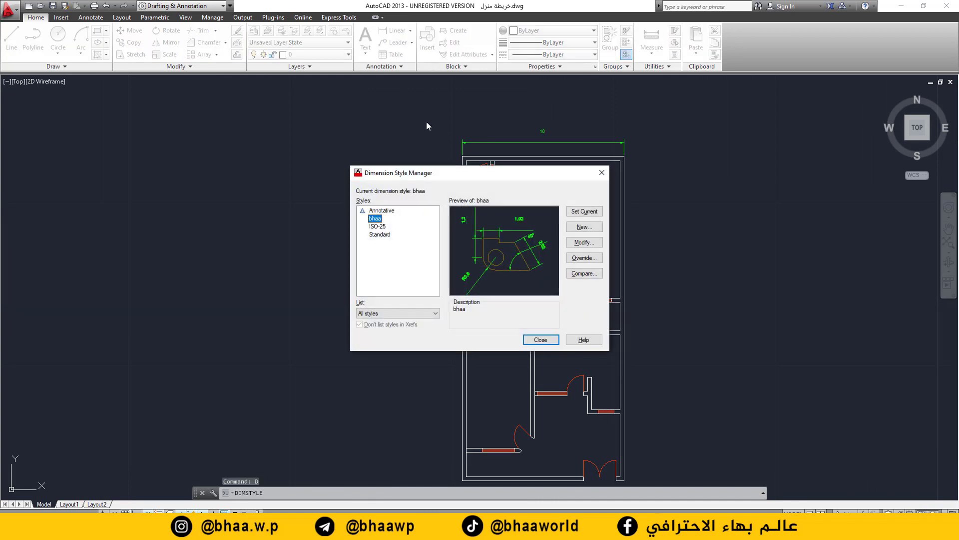
# - Give the bhaa style 0.4-high green text and 0.3 arrowheads
pyautogui.click(579, 242)
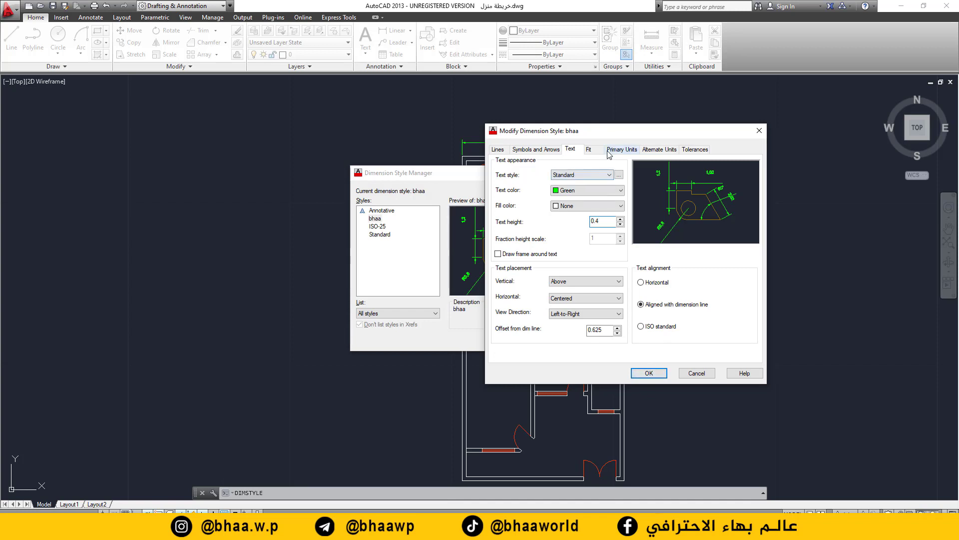
pyautogui.click(550, 150)
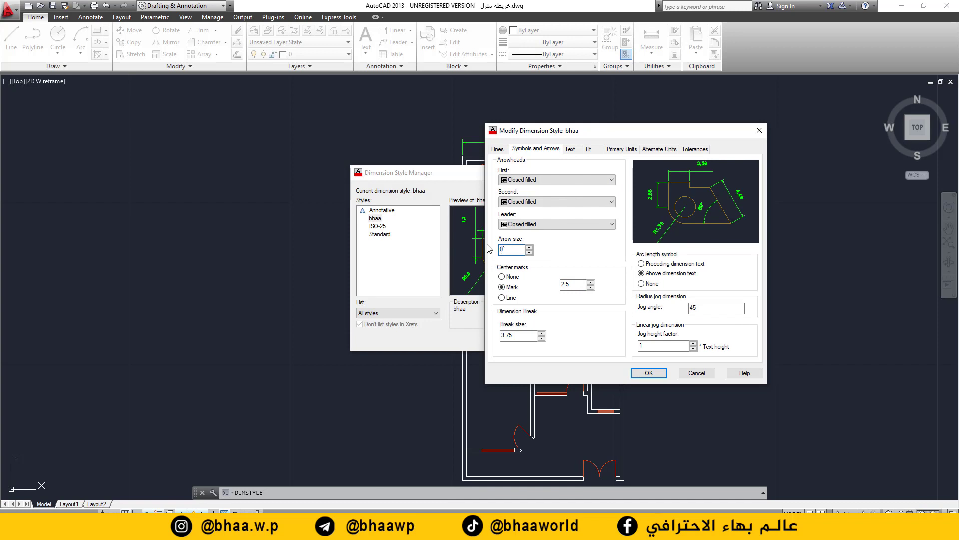
pyautogui.click(649, 372)
# - Erase the old top dimension and redraw the 10-unit dimension across the plan's top edge
pyautogui.click(601, 173)
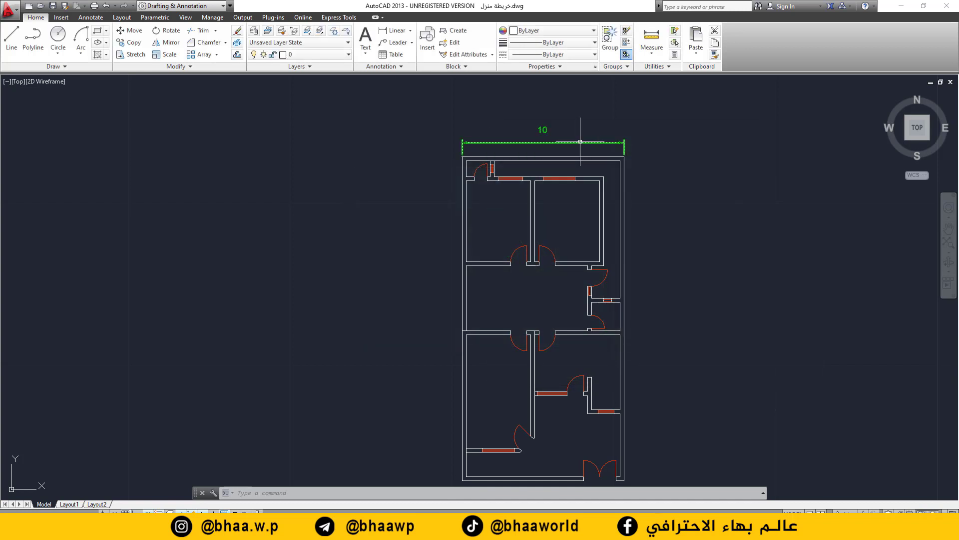
pyautogui.click(580, 140)
pyautogui.press('Delete')
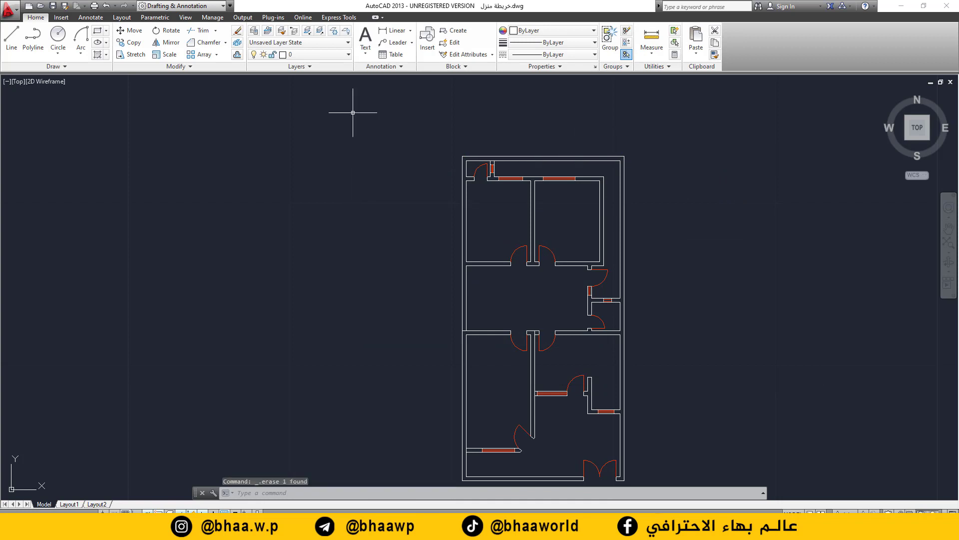
pyautogui.click(395, 30)
pyautogui.scroll(2, 639, 200)
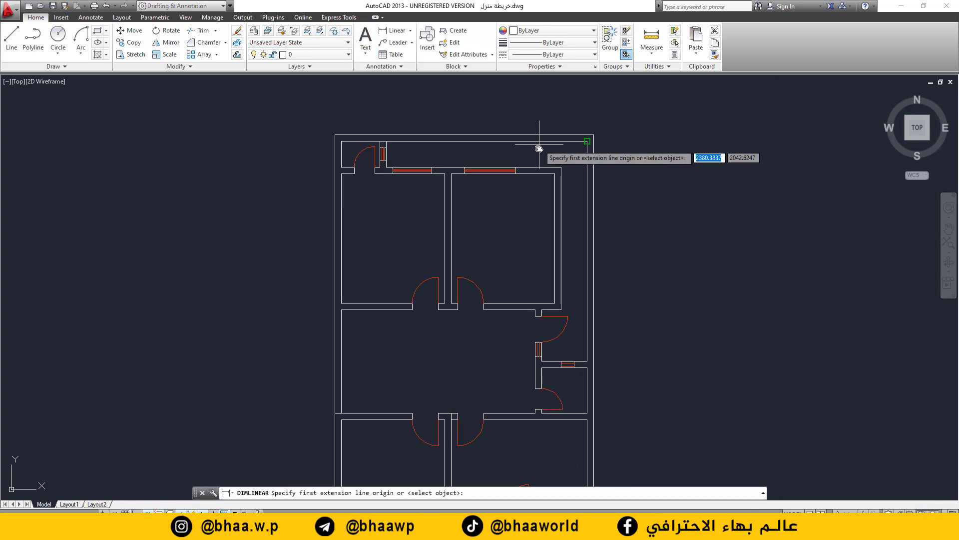
pyautogui.moveTo(578, 150); pyautogui.dragTo(563, 246, button='middle')
pyautogui.click(322, 229)
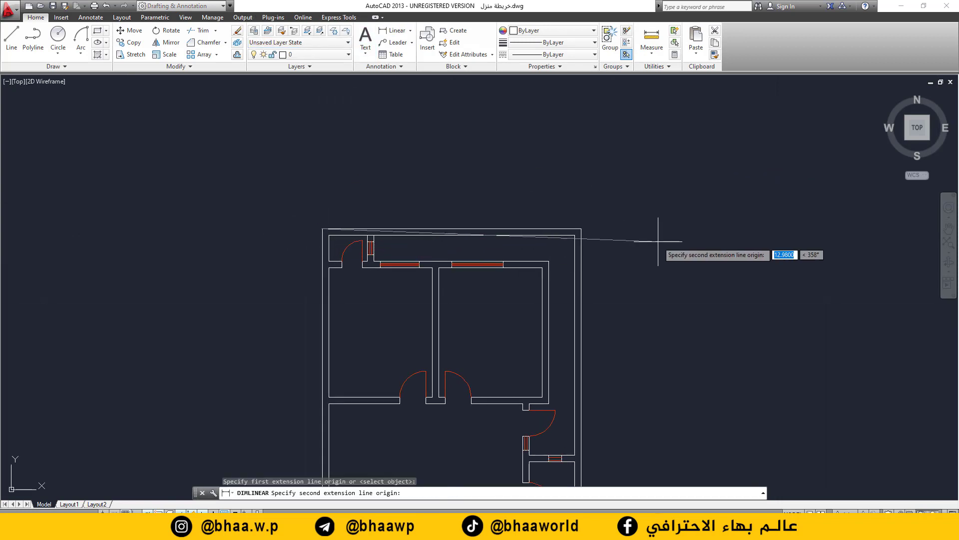
pyautogui.click(581, 228)
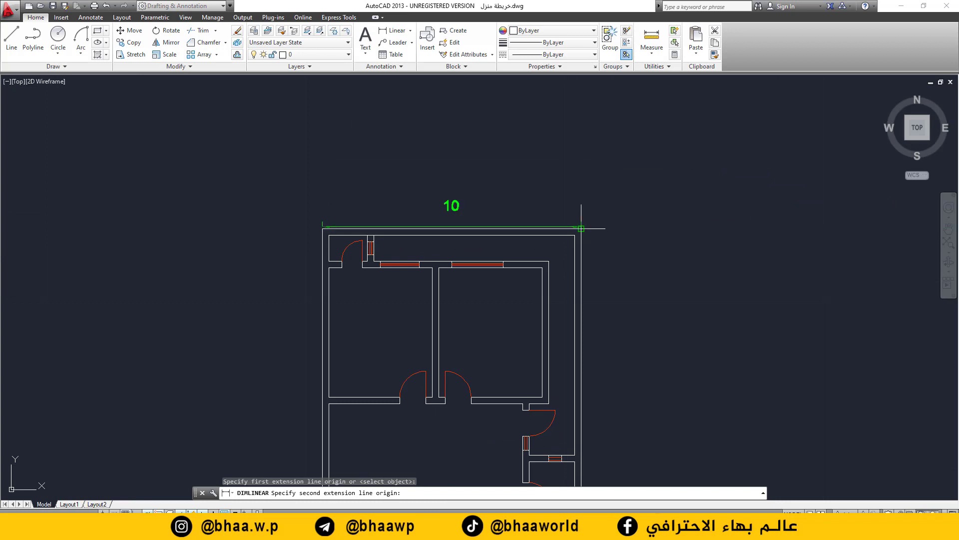
pyautogui.click(580, 203)
pyautogui.scroll(-2, 569, 222)
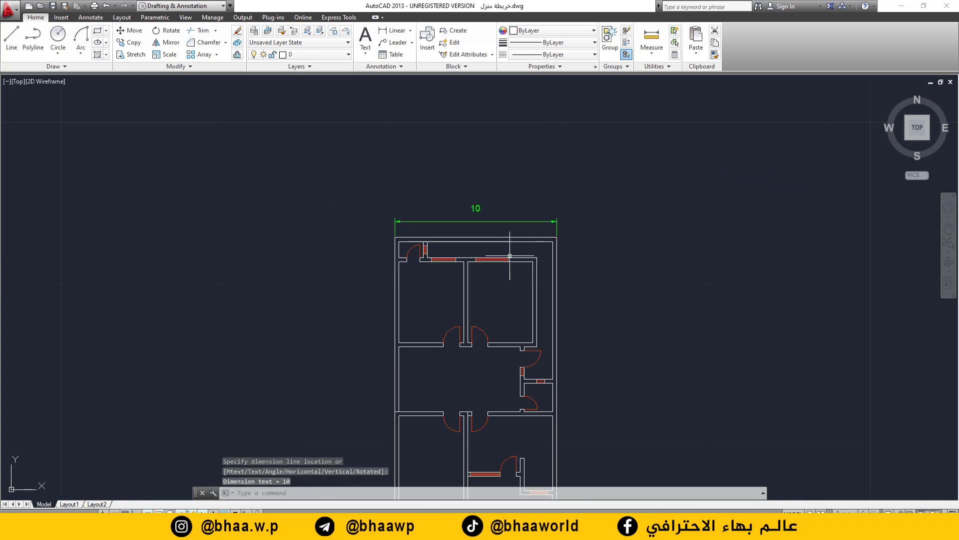
pyautogui.scroll(-2, 530, 210)
pyautogui.moveTo(510, 220); pyautogui.dragTo(532, 196, button='middle')
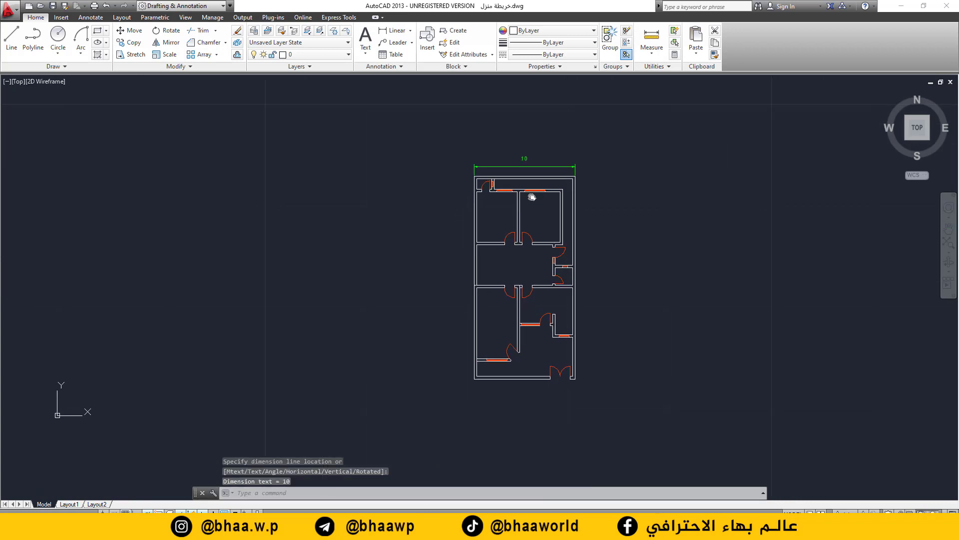
# - Add a vertical 20 dimension along the plan's left side, top-left to bottom-left corner
pyautogui.click(395, 31)
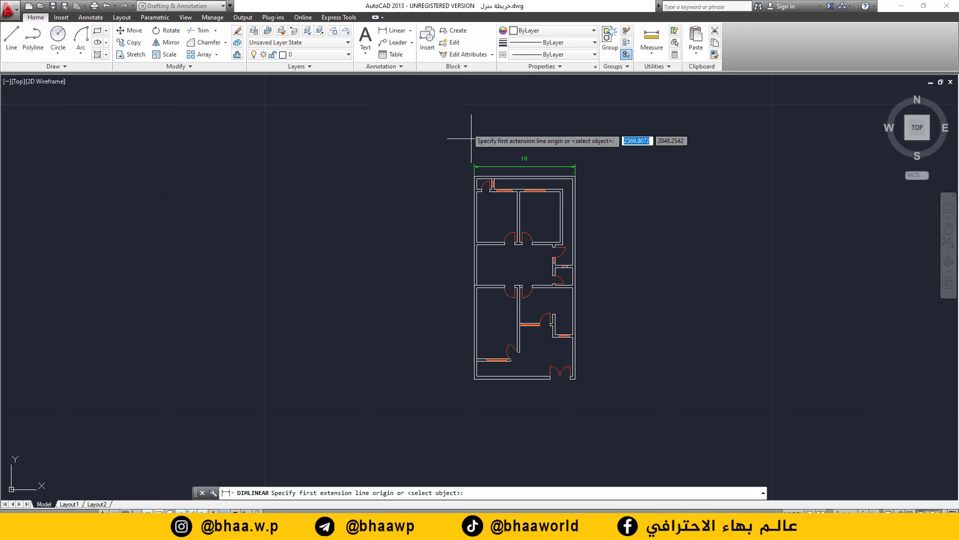
pyautogui.click(477, 180)
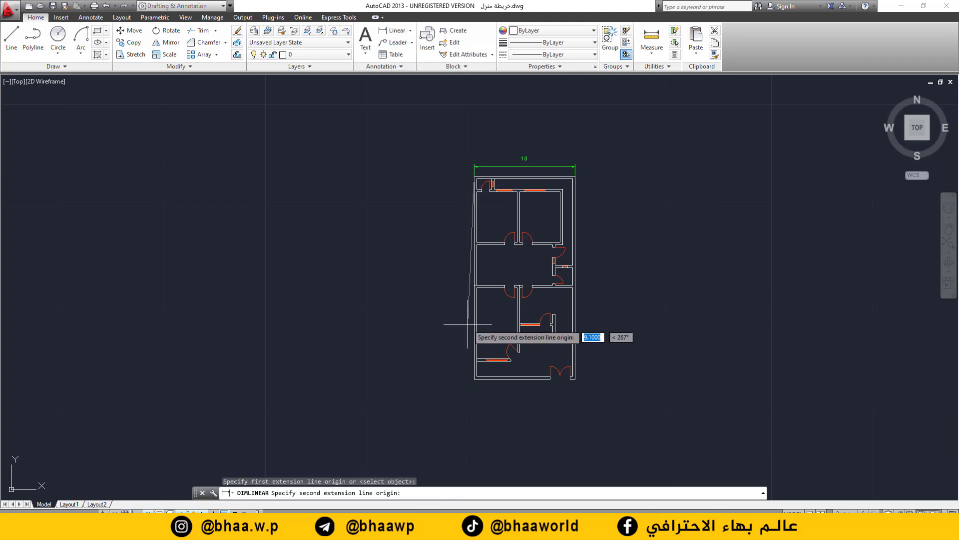
pyautogui.click(475, 377)
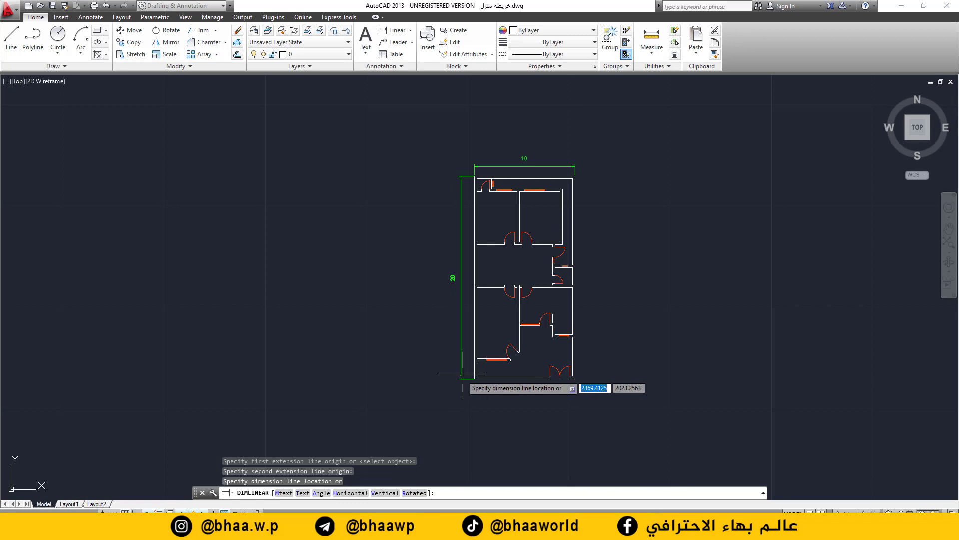
pyautogui.click(461, 350)
pyautogui.scroll(2, 533, 198)
pyautogui.scroll(2, 515, 225)
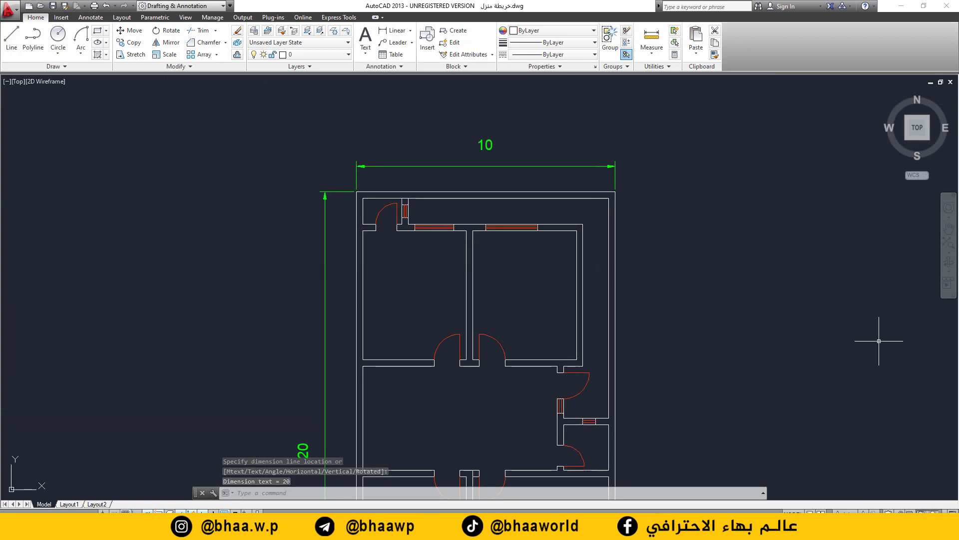
pyautogui.scroll(2, 433, 295)
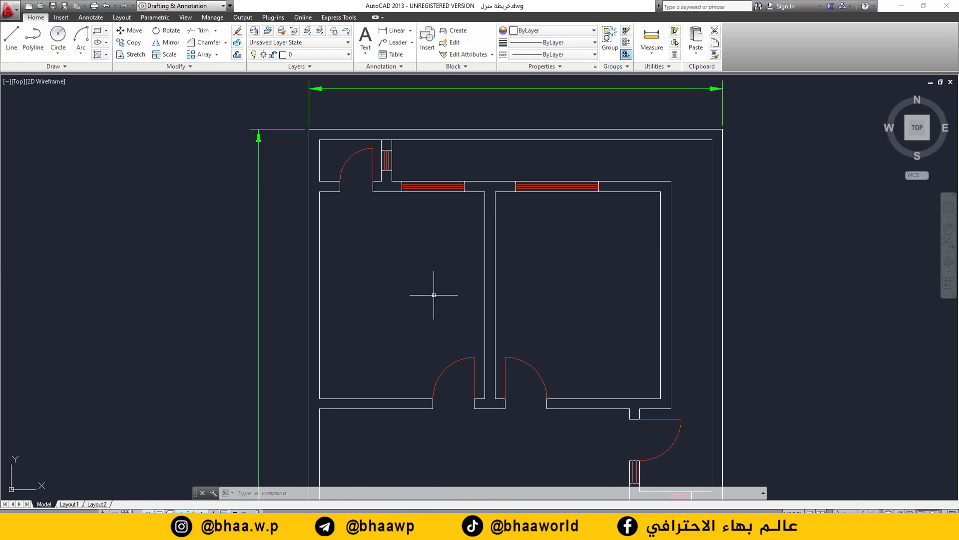
# - Dimension the inner widths of both top rooms as 4 units each
pyautogui.click(395, 31)
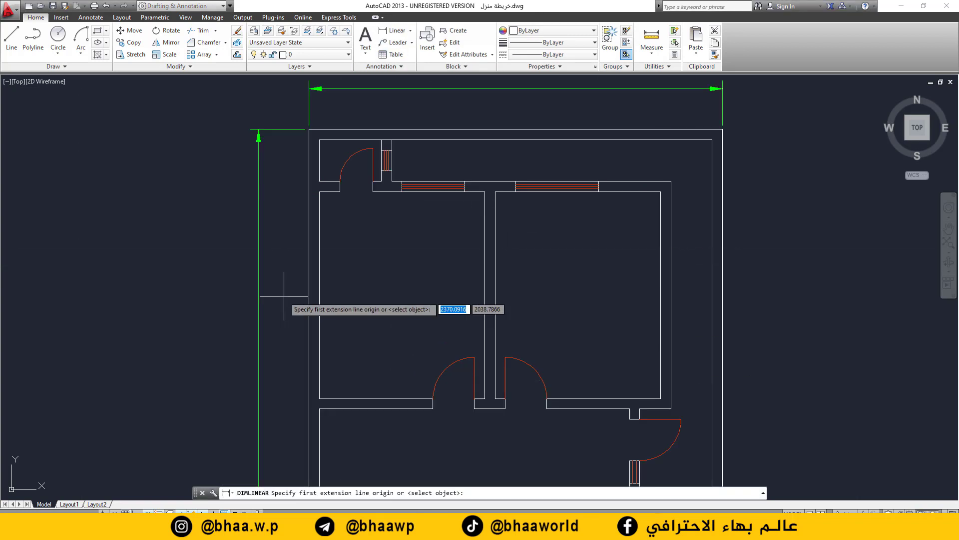
pyautogui.click(319, 191)
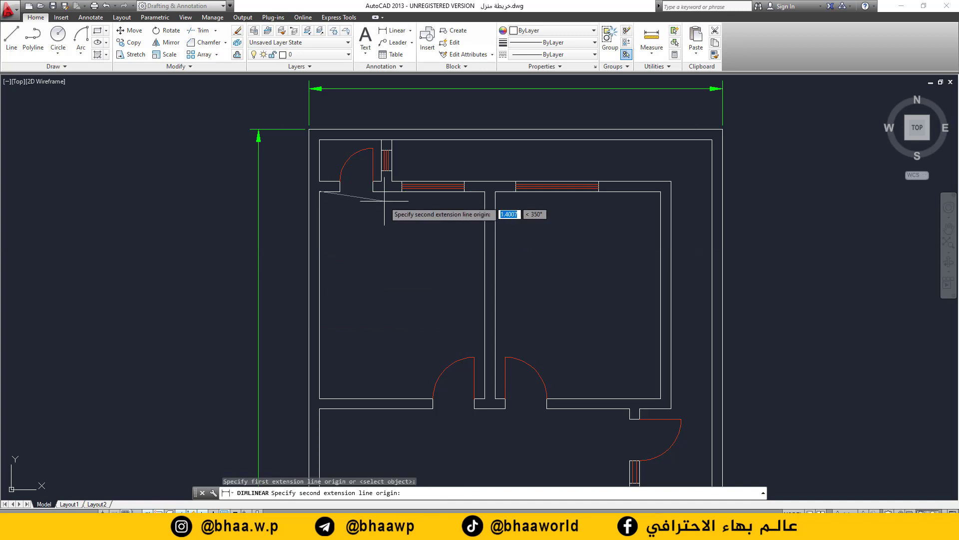
pyautogui.click(481, 192)
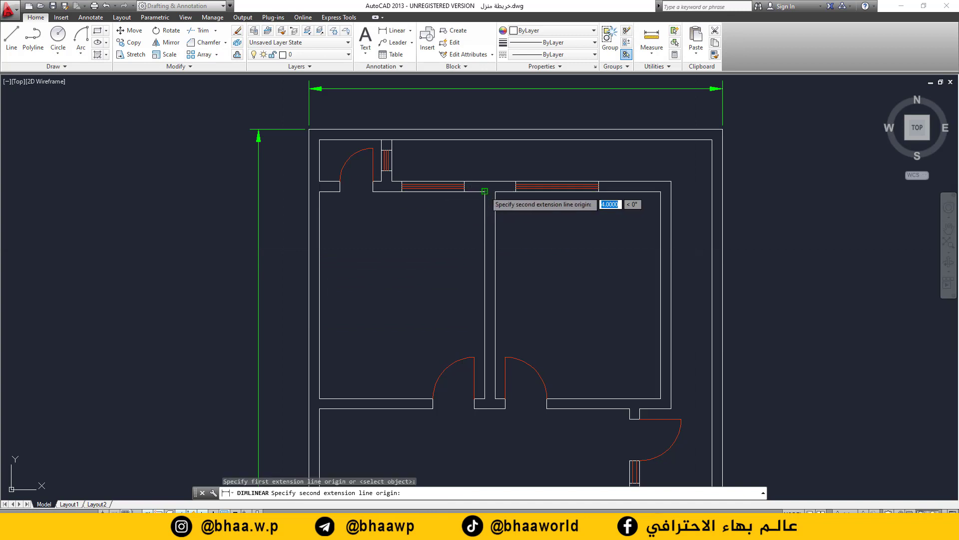
pyautogui.click(478, 246)
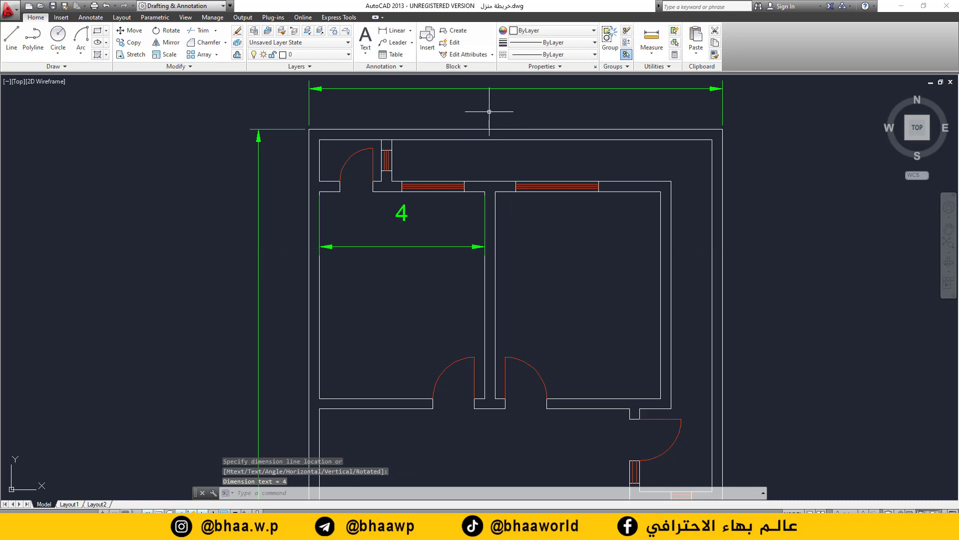
pyautogui.press('Return')
pyautogui.click(496, 191)
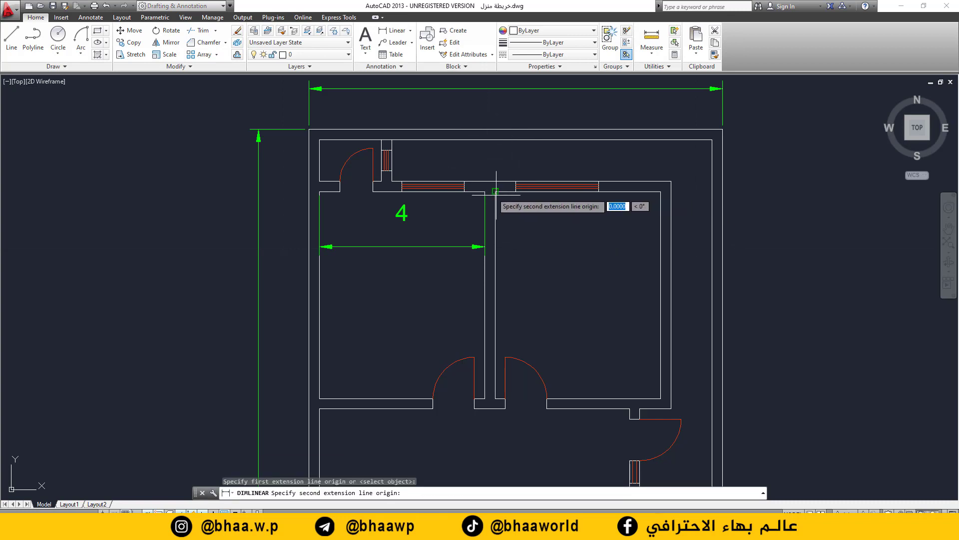
pyautogui.click(661, 191)
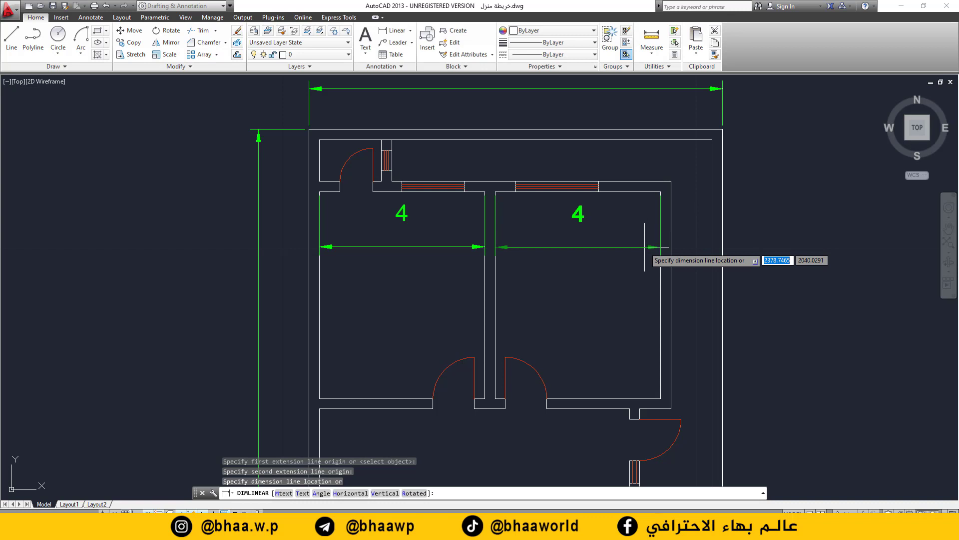
pyautogui.click(645, 247)
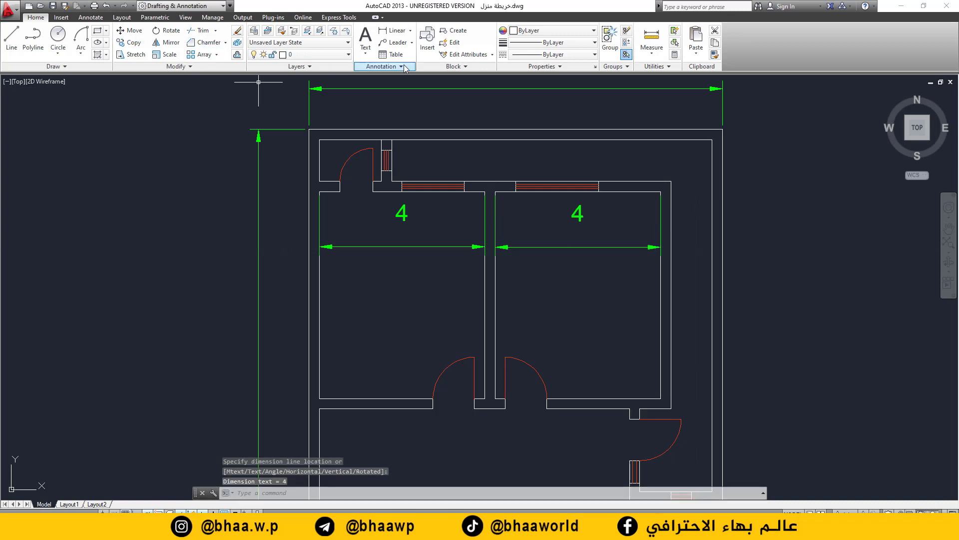
# - Add a vertical 5 dimension along the top-right room's right side
pyautogui.click(394, 30)
pyautogui.click(661, 191)
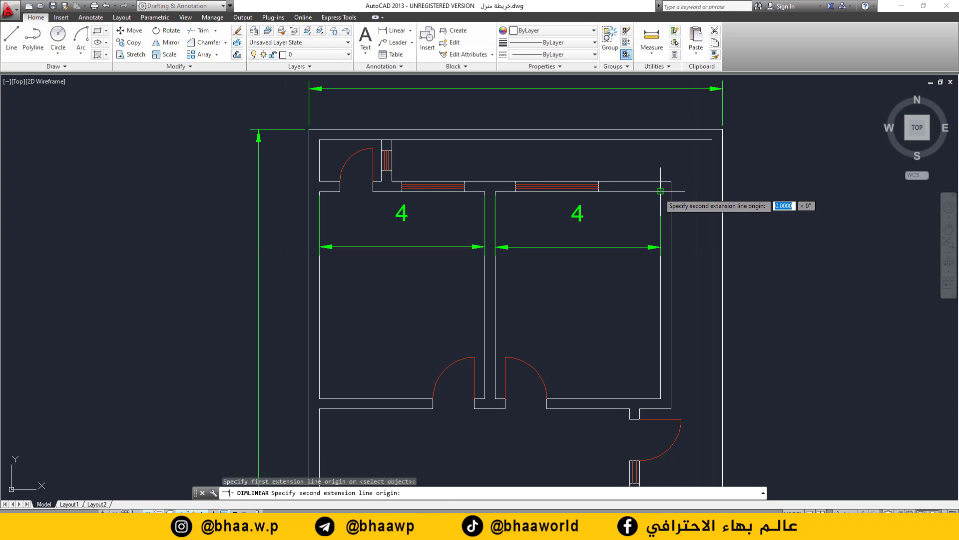
pyautogui.click(661, 398)
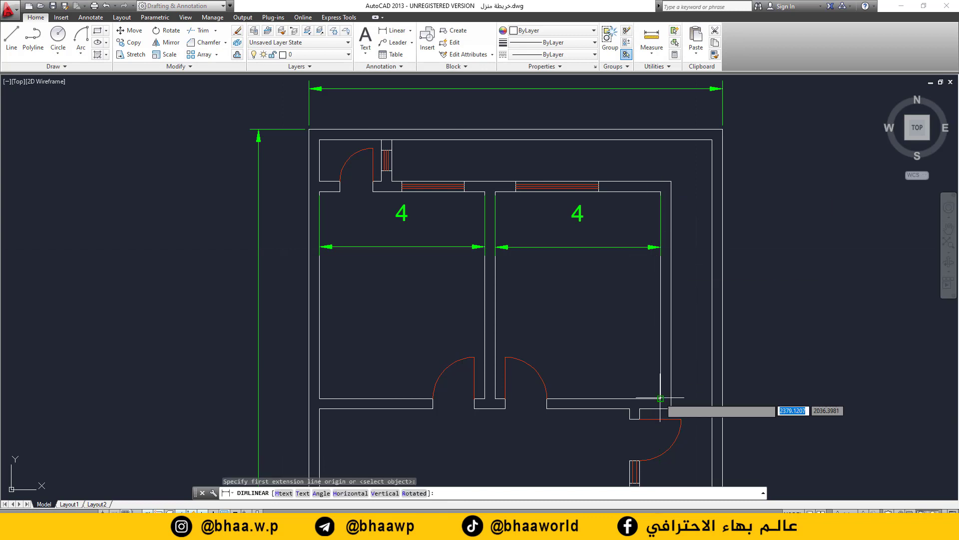
pyautogui.click(625, 385)
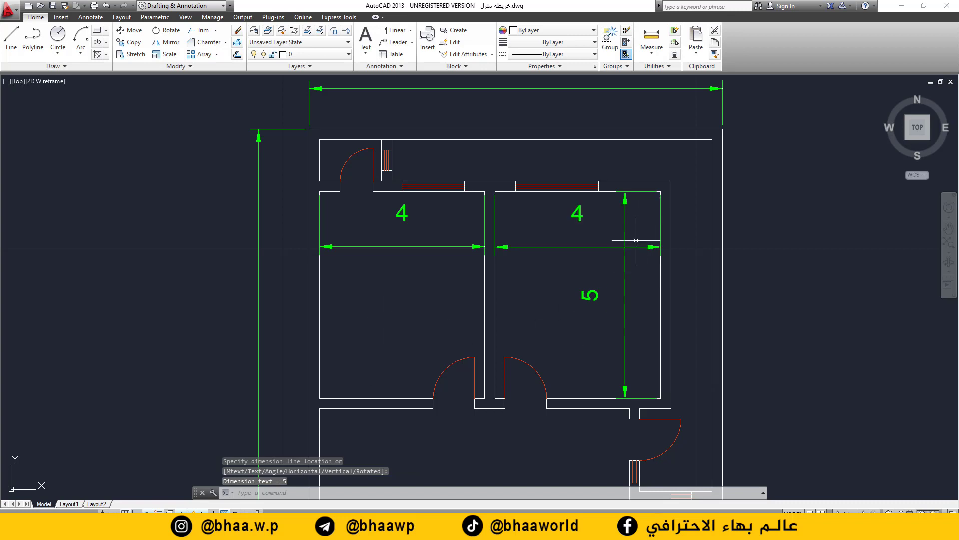
pyautogui.scroll(-2, 636, 240)
pyautogui.moveTo(443, 350); pyautogui.dragTo(440, 207, button='middle')
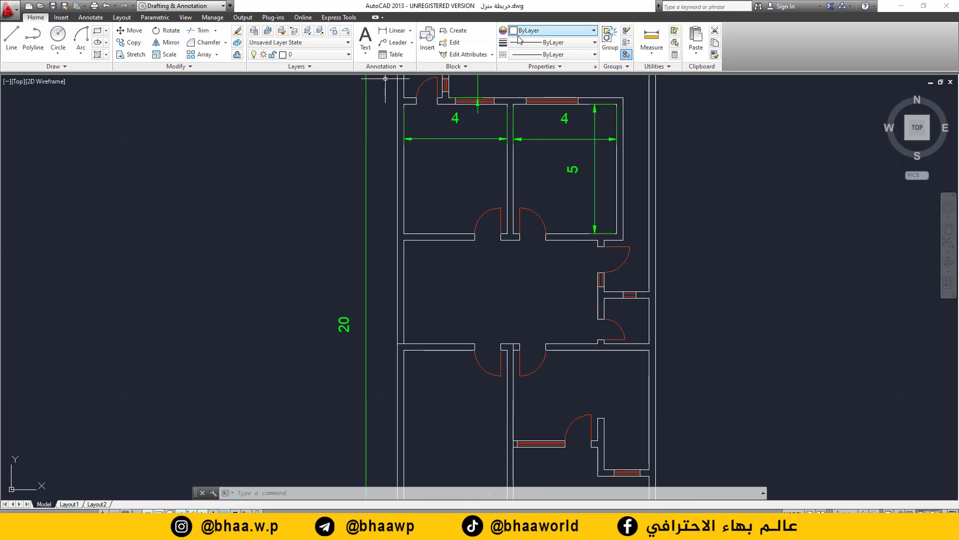
# - Dimension the central hall's height as 4 with a vertical dimension inside it
pyautogui.click(394, 30)
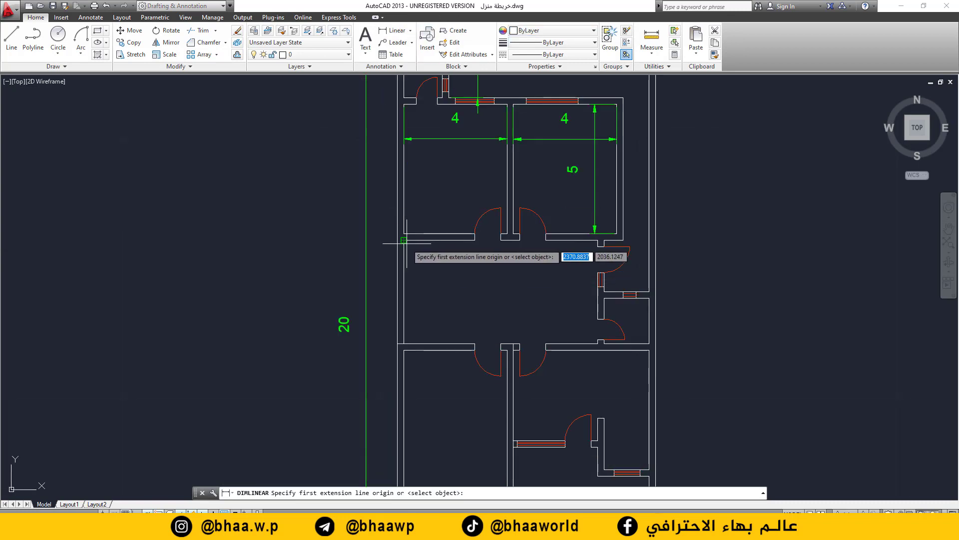
pyautogui.press('Escape')
pyautogui.scroll(-2, 609, 297)
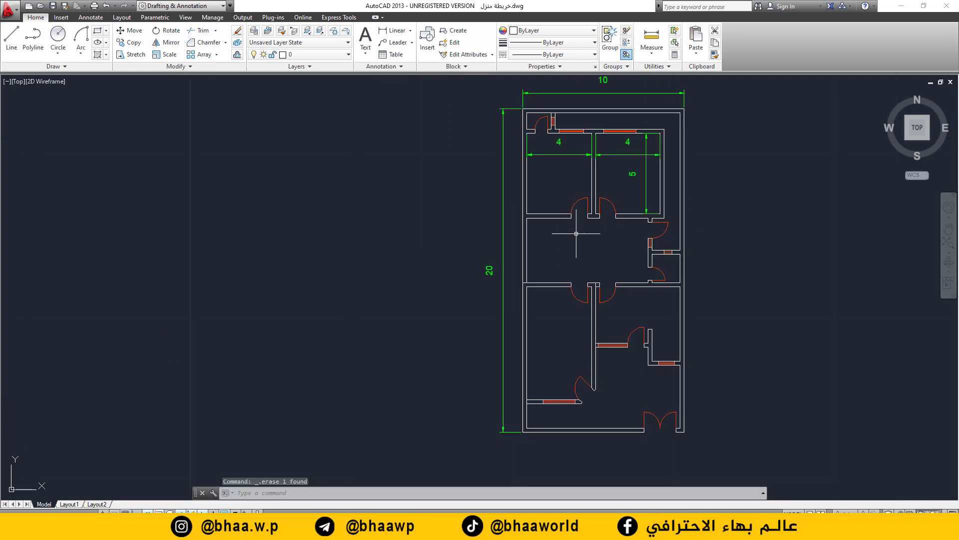
pyautogui.moveTo(576, 233); pyautogui.dragTo(549, 247, button='middle')
pyautogui.click(395, 30)
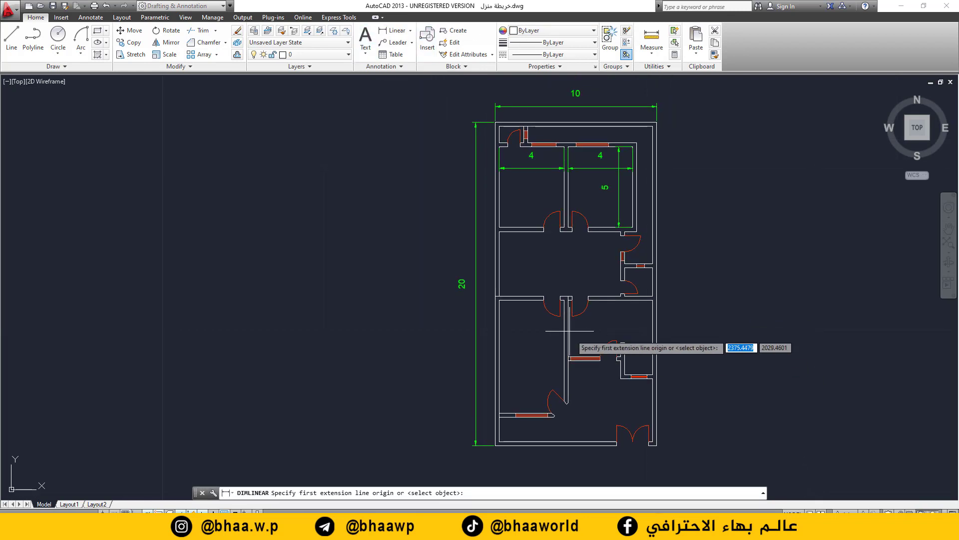
pyautogui.click(500, 232)
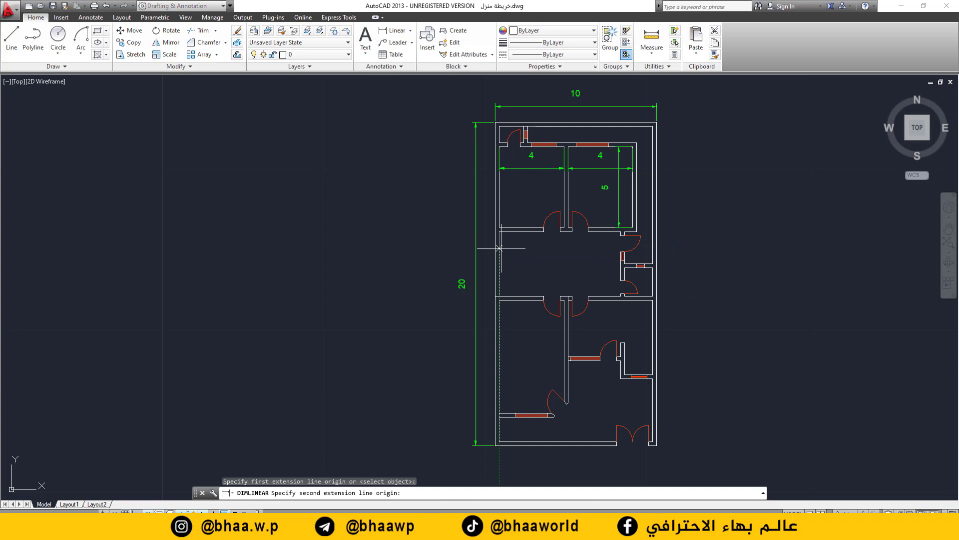
pyautogui.click(499, 297)
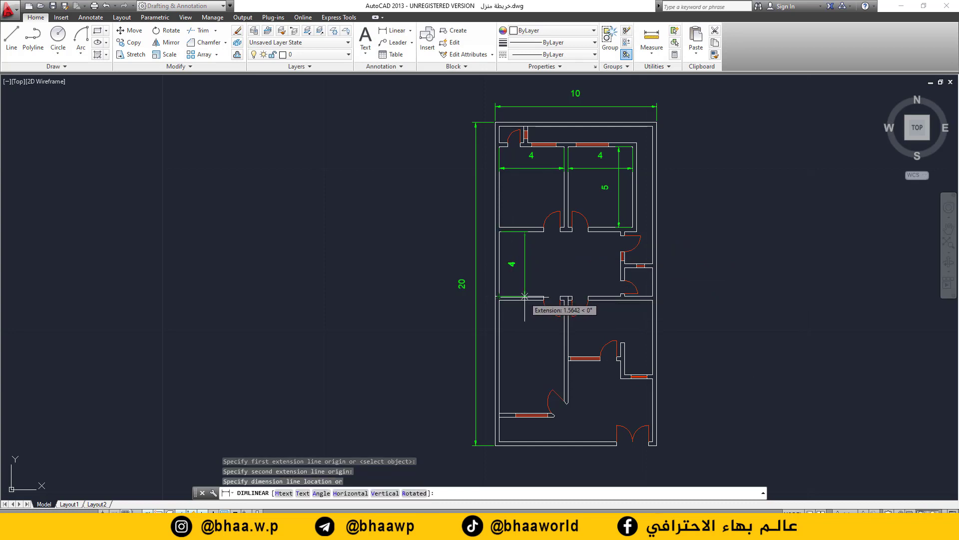
pyautogui.click(525, 296)
pyautogui.moveTo(543, 326); pyautogui.dragTo(554, 296, button='middle')
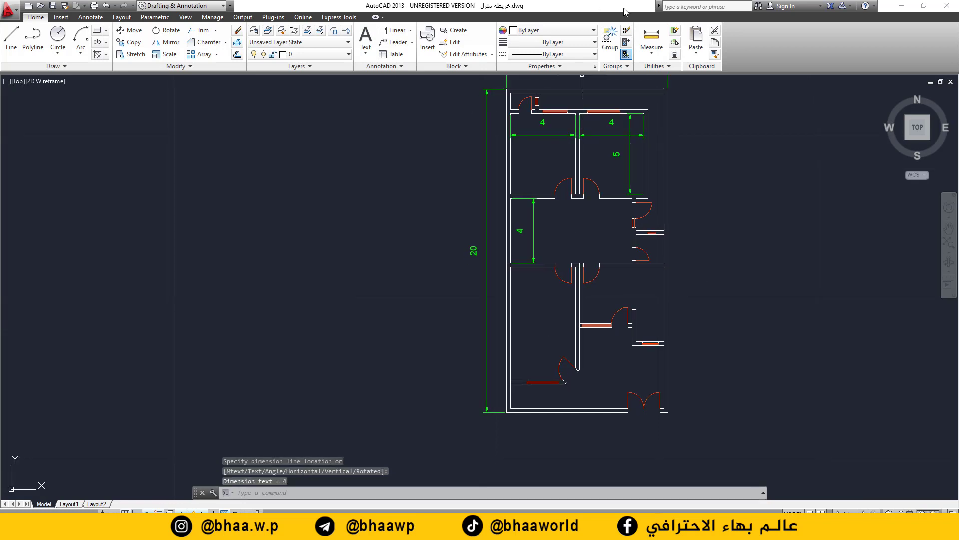
# - Add a vertical 7 dimension across the lower-left room
pyautogui.press('Return')
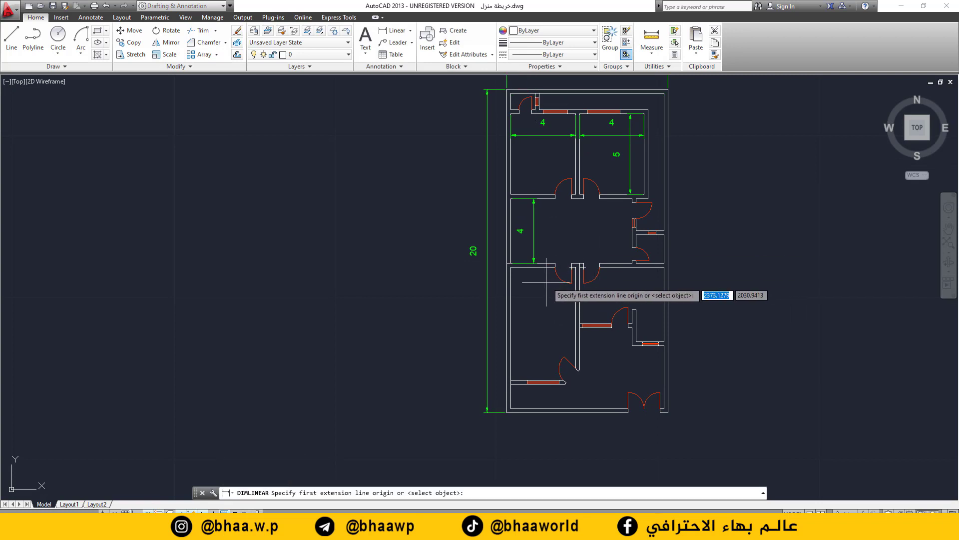
pyautogui.click(397, 31)
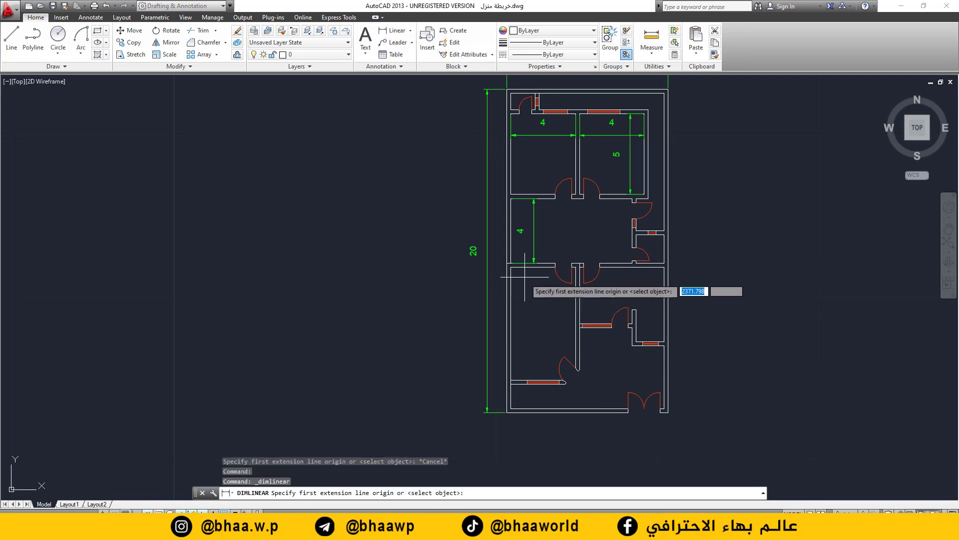
pyautogui.click(510, 267)
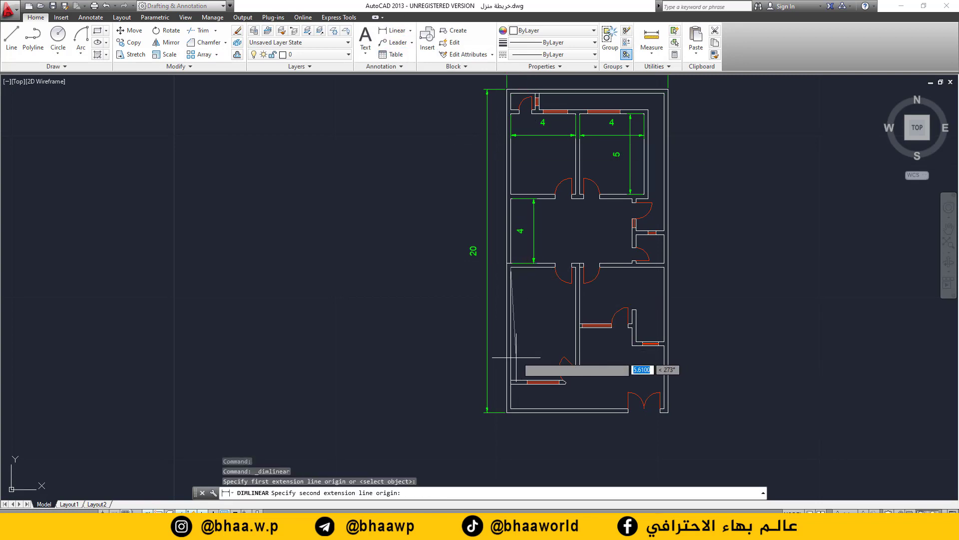
pyautogui.click(510, 380)
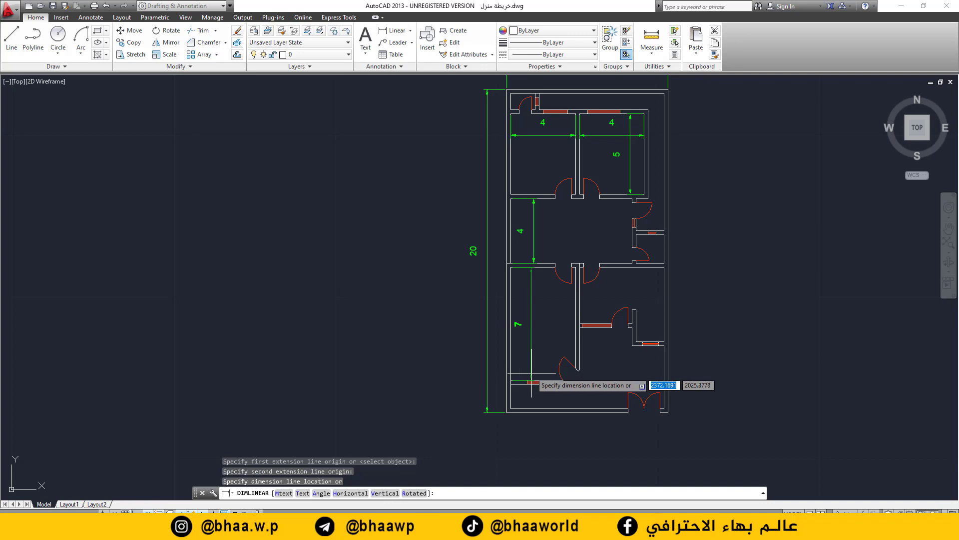
pyautogui.click(532, 373)
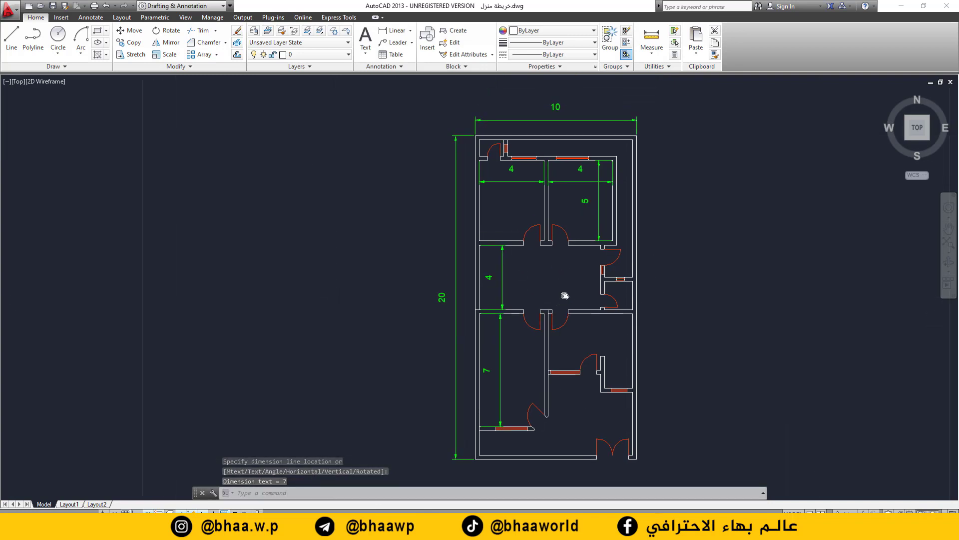
pyautogui.scroll(3, 564, 295)
# - Choose 'text' from the Home tab layer list as the current layer
pyautogui.moveTo(579, 299); pyautogui.dragTo(589, 308, button='middle')
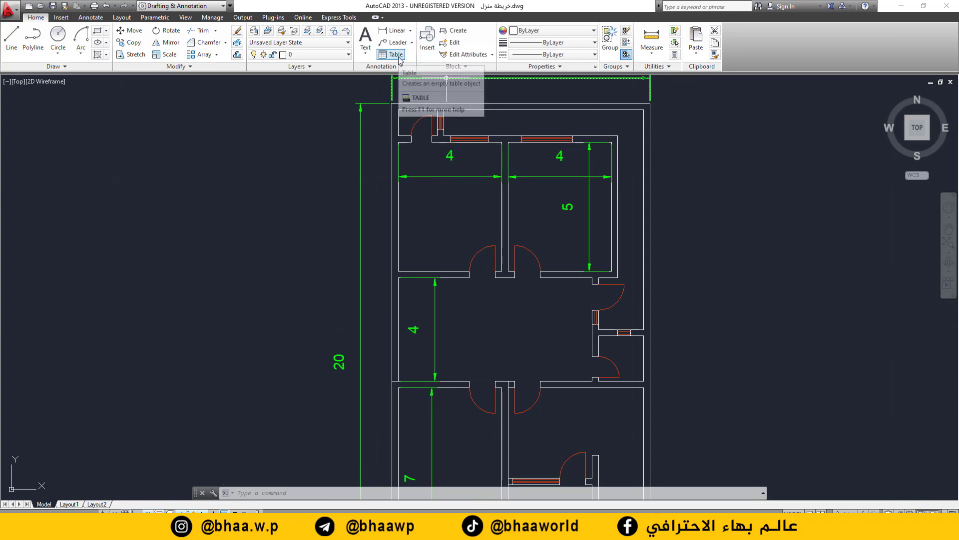
pyautogui.click(344, 57)
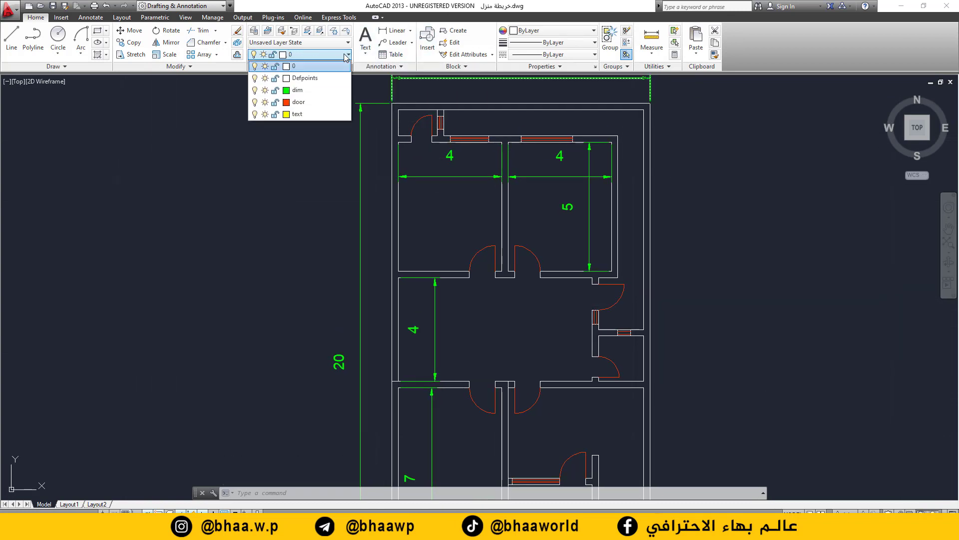
pyautogui.click(306, 115)
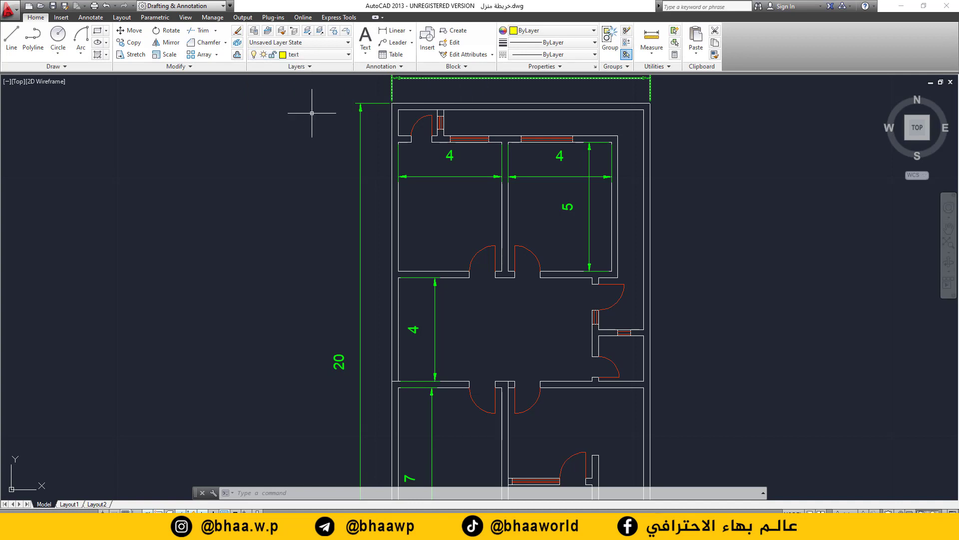
# - Add a yellow multiline text label غرفة, 0.5 high, inside the top-left room
pyautogui.click(366, 56)
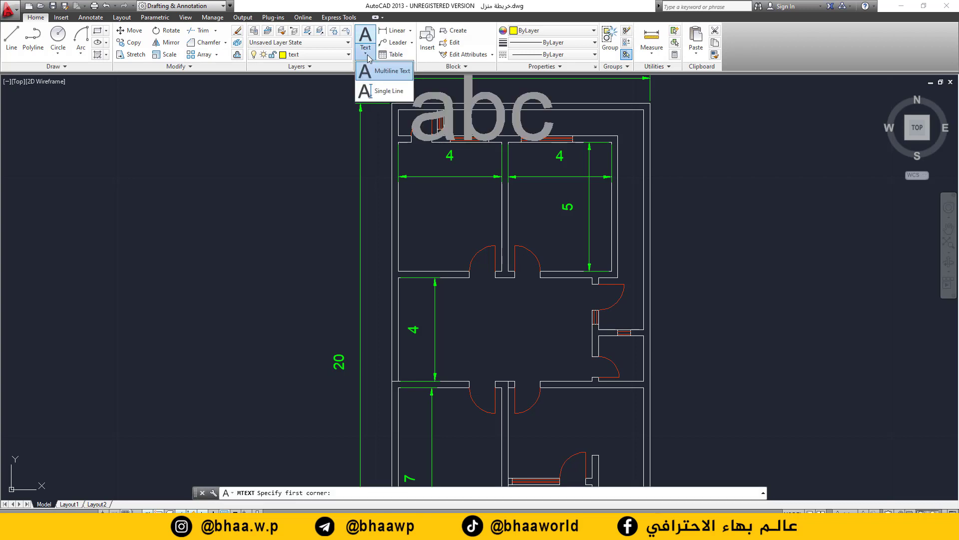
pyautogui.click(387, 75)
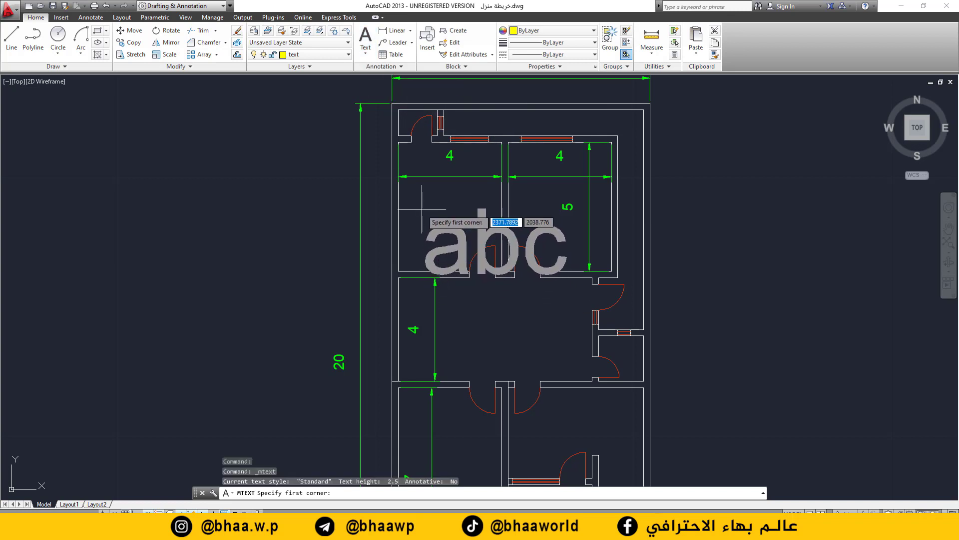
pyautogui.click(422, 209)
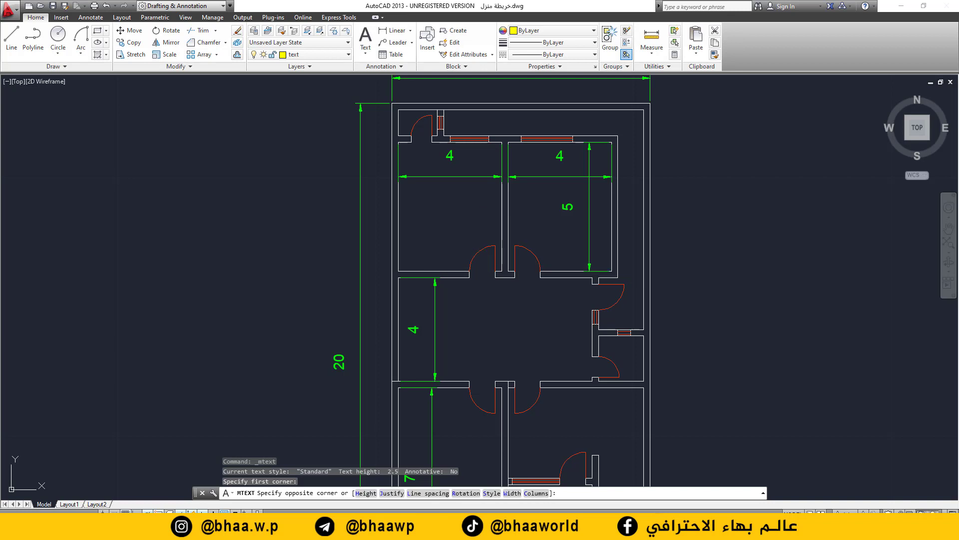
pyautogui.click(526, 317)
pyautogui.write('0.5')
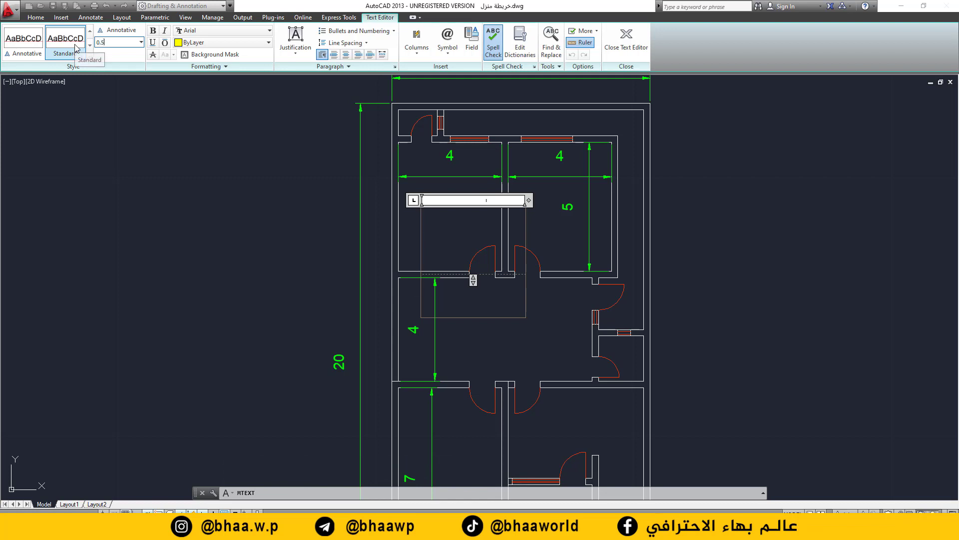
pyautogui.press('Return')
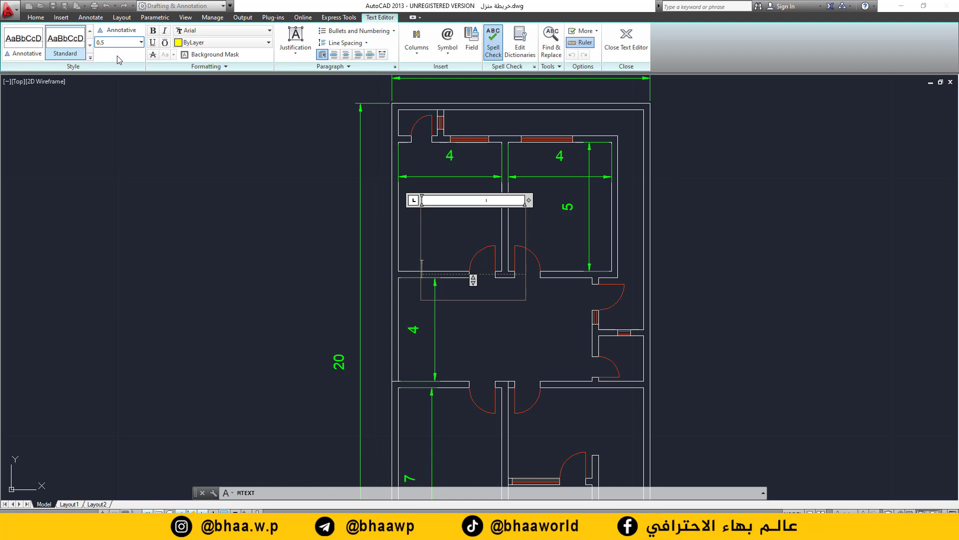
pyautogui.click(463, 200)
pyautogui.write('غرفـة')
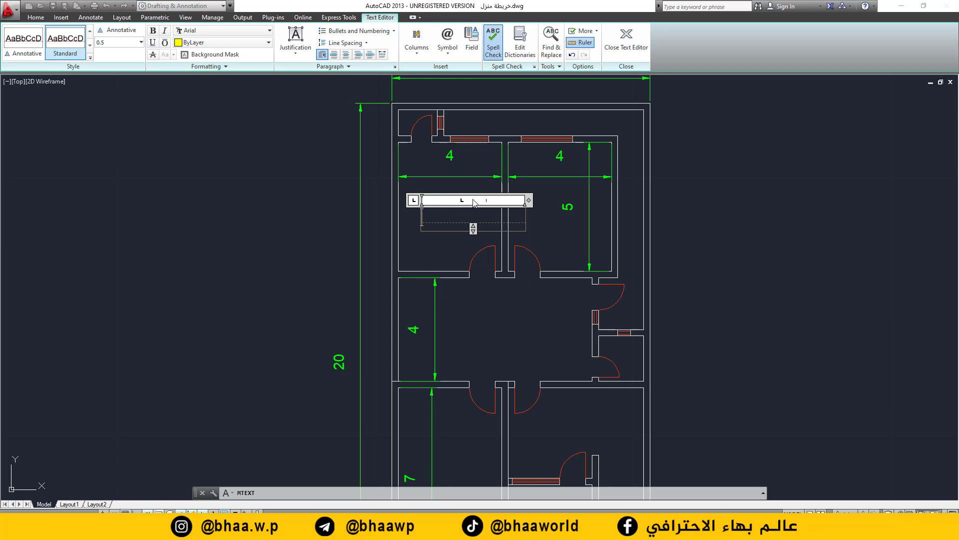
pyautogui.click(626, 38)
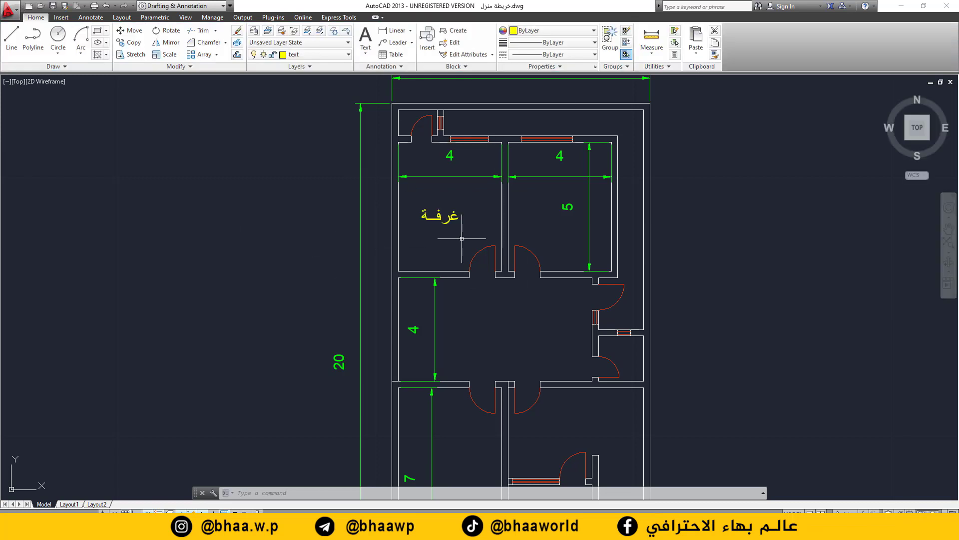
# - Copy the غرفة label into the top-right and middle rooms
pyautogui.click(422, 209)
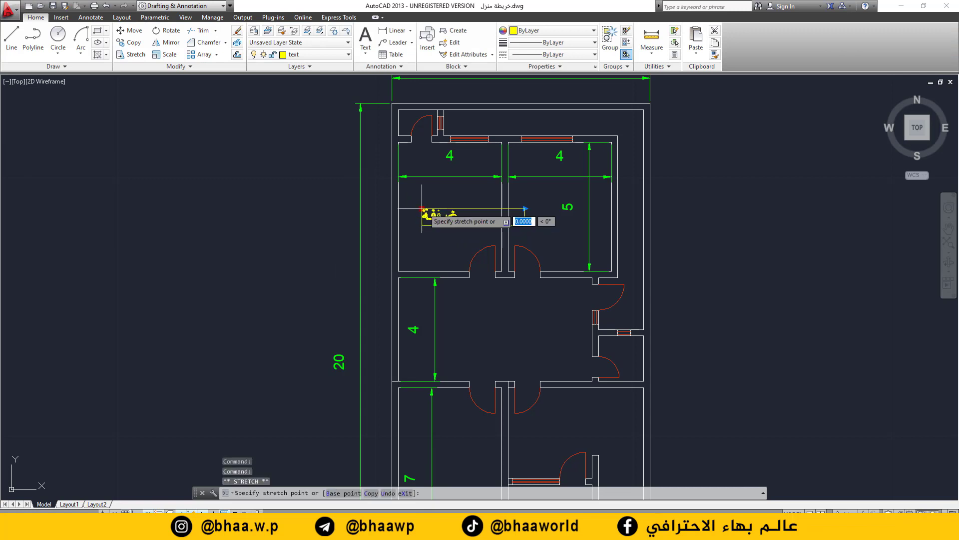
pyautogui.press('Escape')
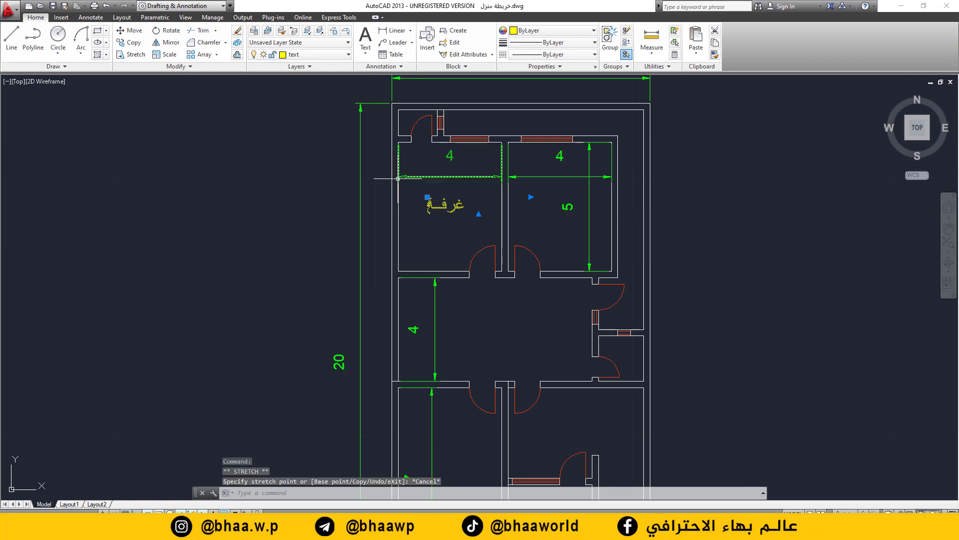
pyautogui.click(131, 42)
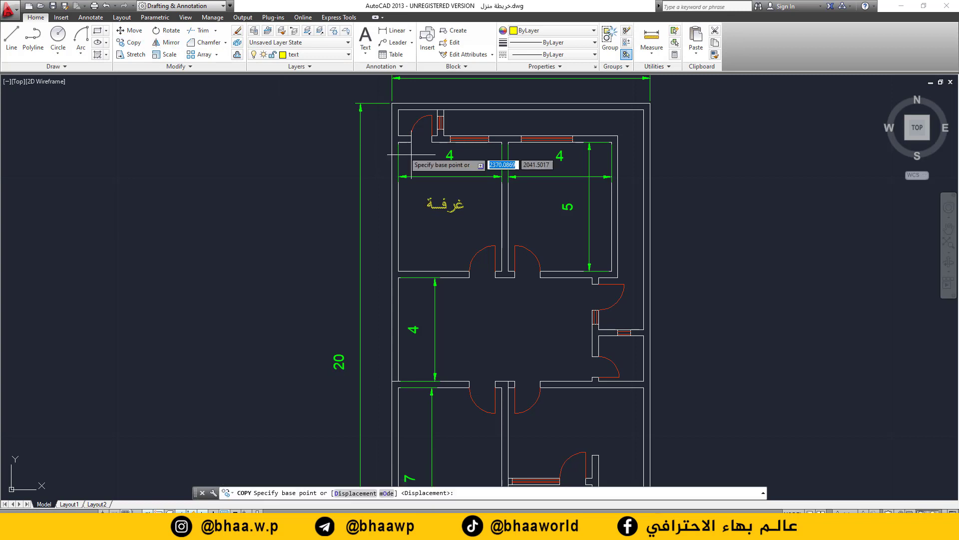
pyautogui.click(539, 217)
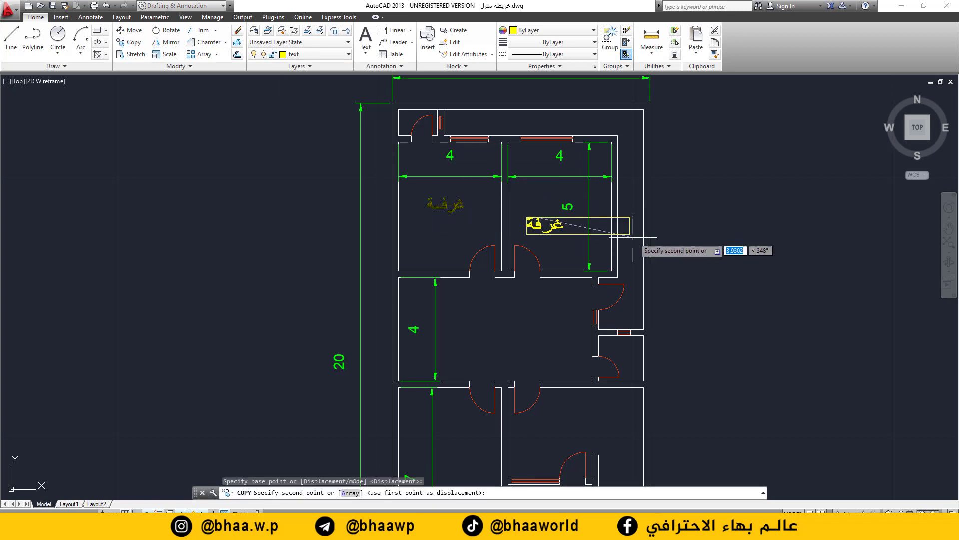
pyautogui.click(634, 232)
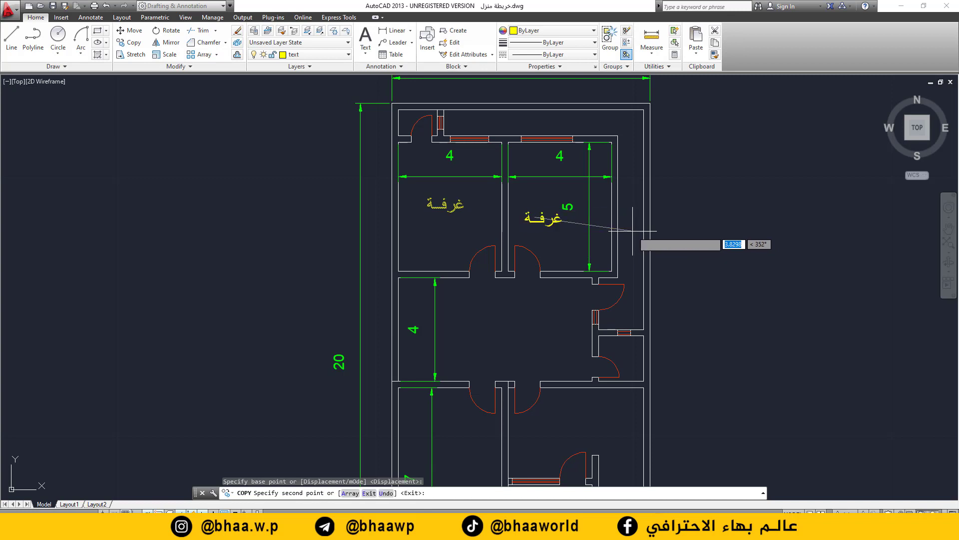
pyautogui.click(591, 330)
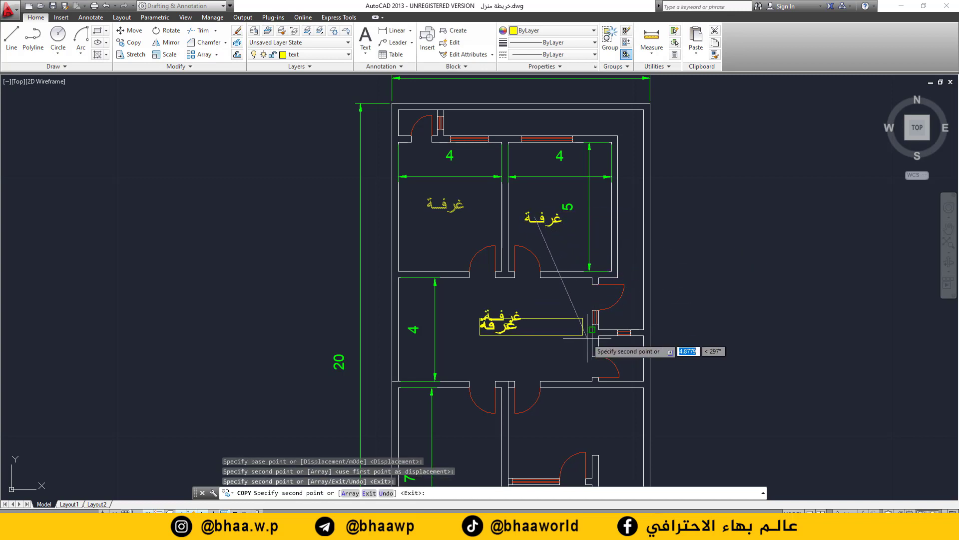
# - Place further غرفة copies in the lower-left, lower-right and small rooms
pyautogui.scroll(-2, 607, 340)
pyautogui.scroll(-2, 603, 239)
pyautogui.scroll(2, 605, 252)
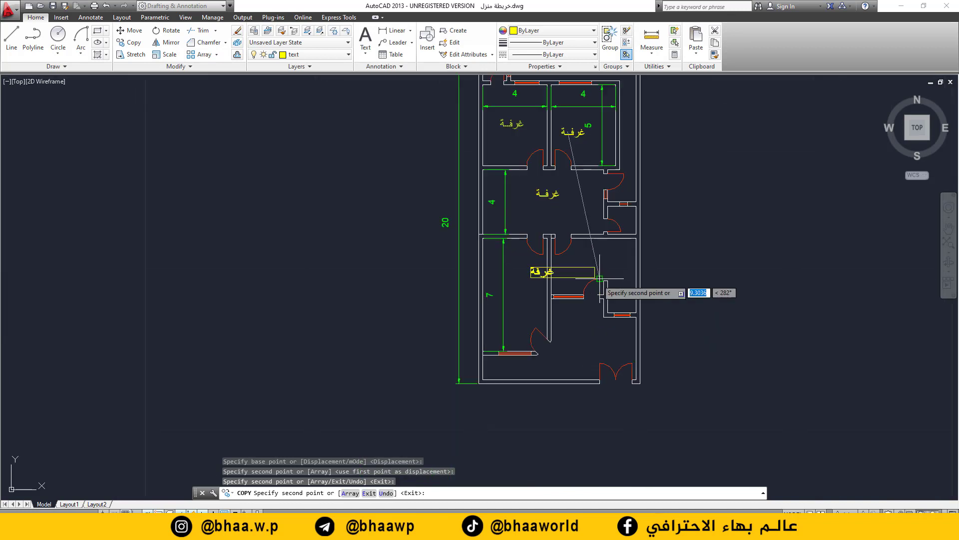
pyautogui.click(581, 295)
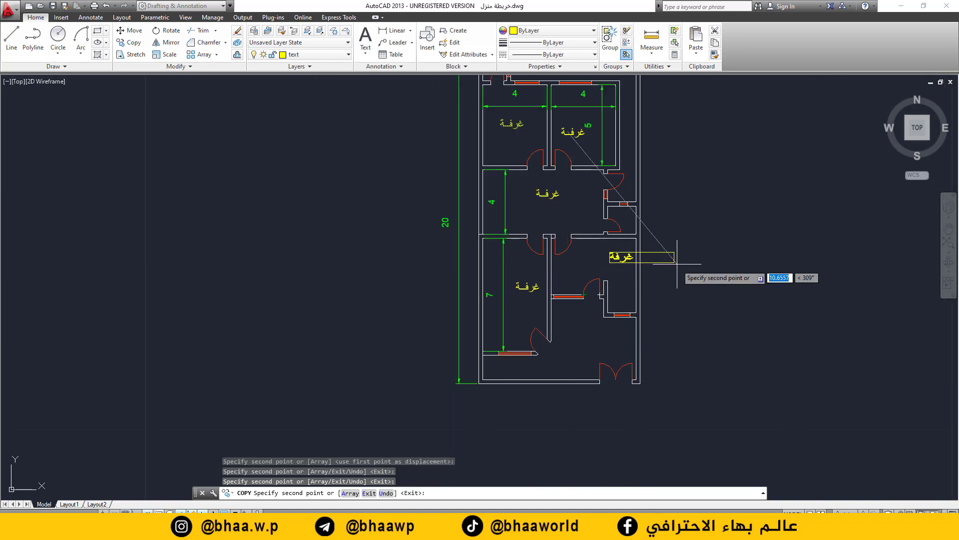
pyautogui.click(650, 265)
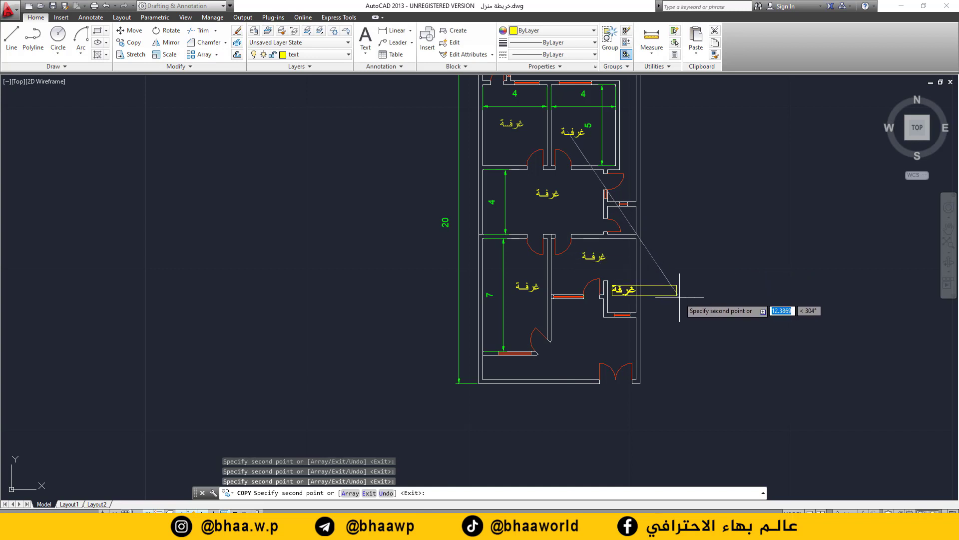
pyautogui.click(677, 297)
pyautogui.press('Escape')
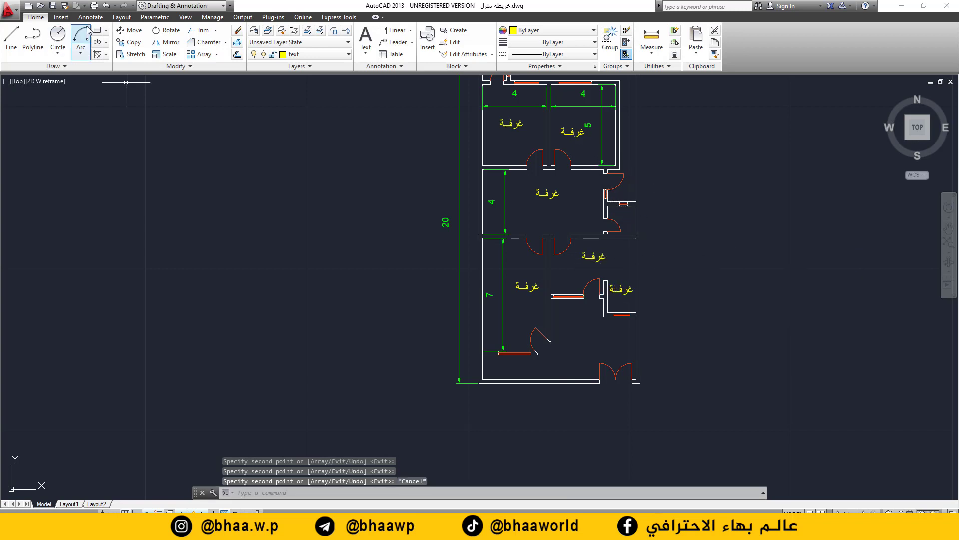
# - Rename the middle room's label to صالة and the lower-right label to مطبخ
pyautogui.click(550, 193)
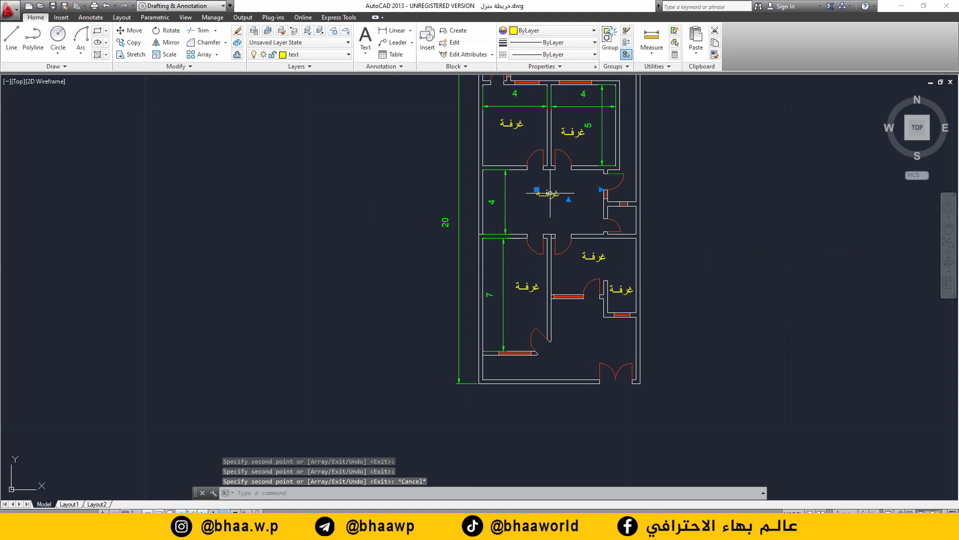
pyautogui.doubleClick(548, 193)
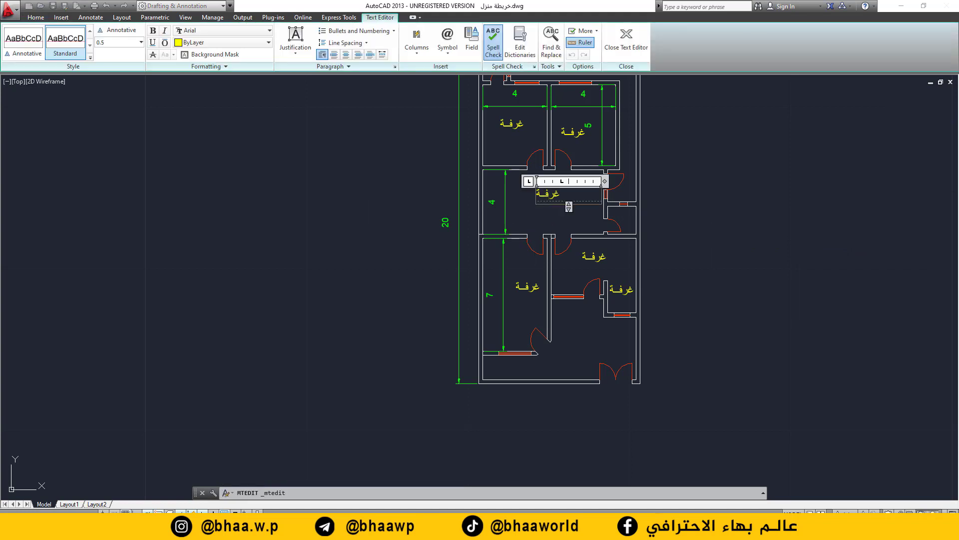
pyautogui.write('ص')
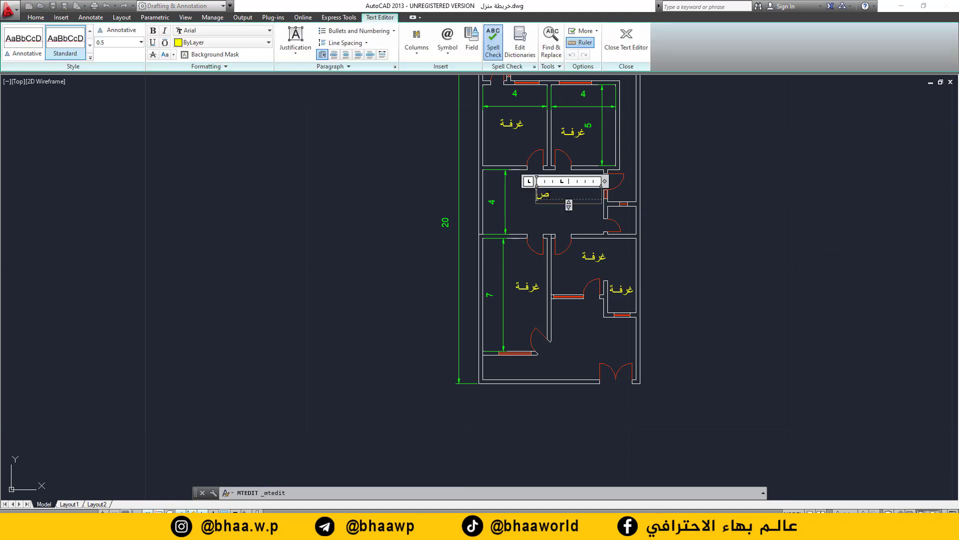
pyautogui.write('الة')
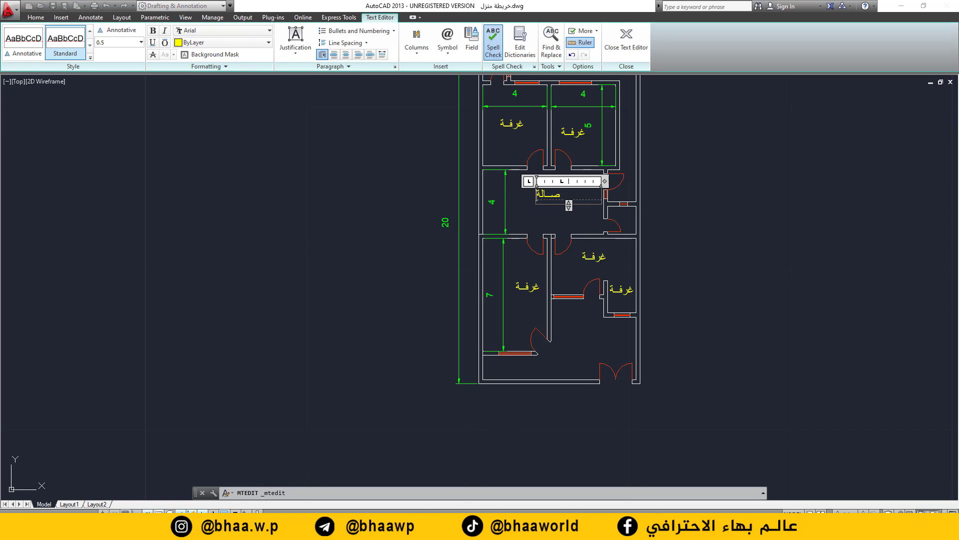
pyautogui.click(594, 256)
pyautogui.doubleClick(594, 256)
pyautogui.write('مطـ')
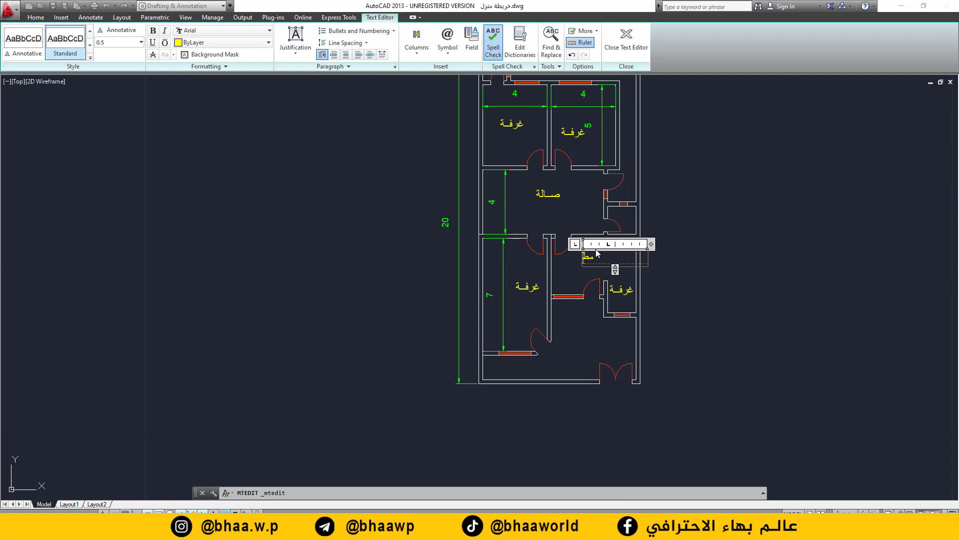
pyautogui.write('بخ')
pyautogui.click(627, 294)
# - Rename the small room's label to حار and the lower-left label to استقبال
pyautogui.click(629, 294)
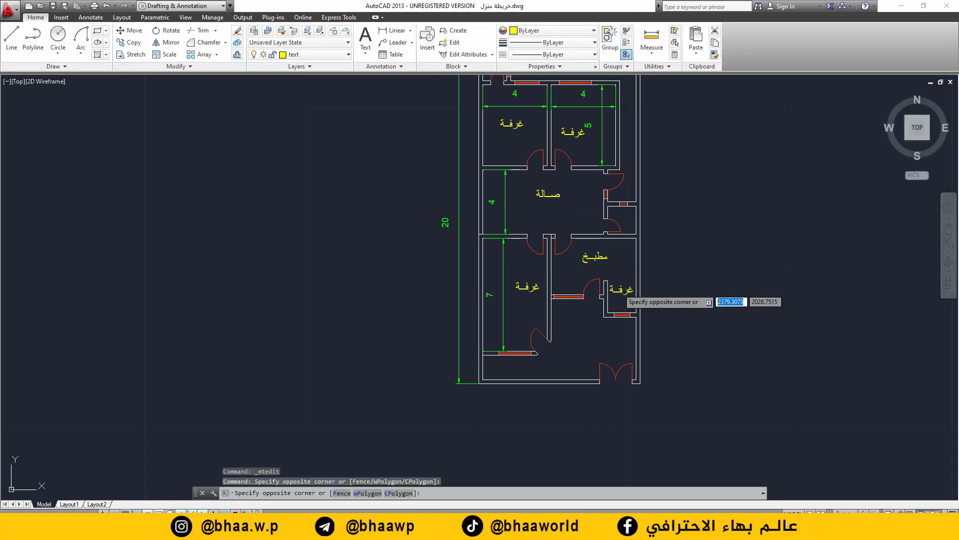
pyautogui.click(624, 294)
pyautogui.doubleClick(627, 292)
pyautogui.write('حما')
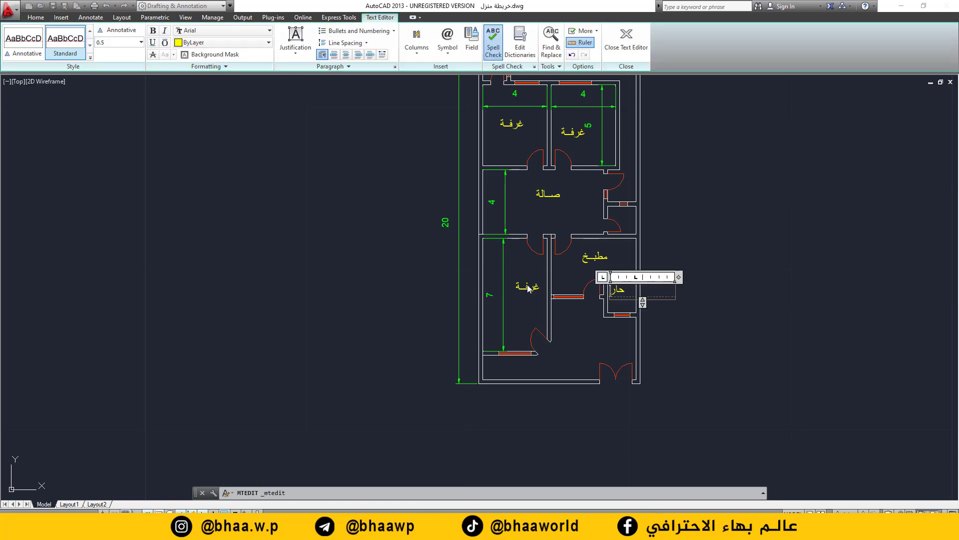
pyautogui.write('ر')
pyautogui.click(528, 288)
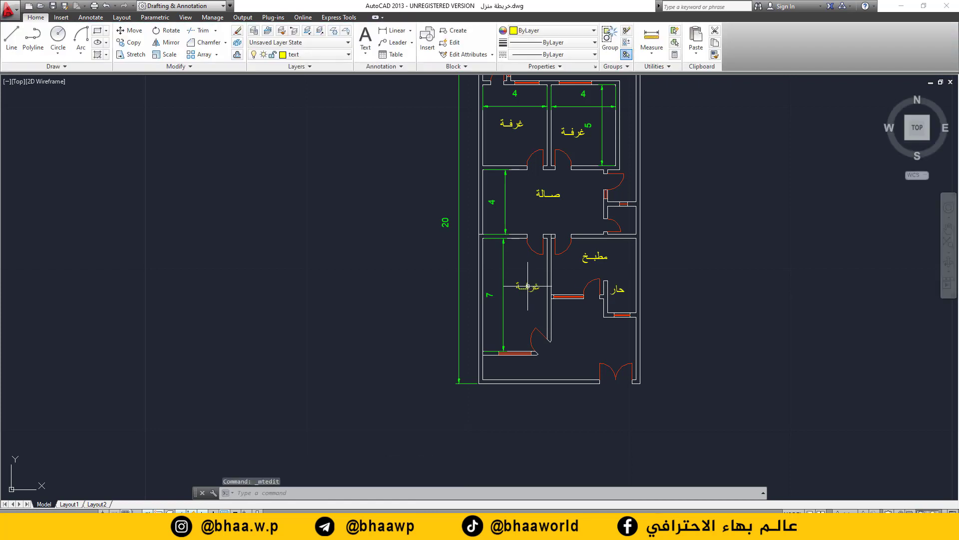
pyautogui.doubleClick(527, 288)
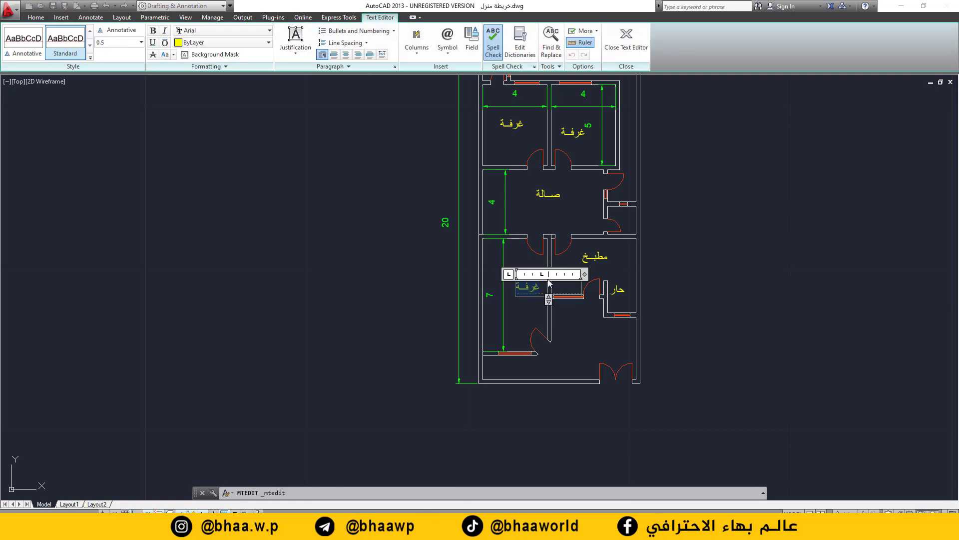
pyautogui.write('استا')
pyautogui.write('بال')
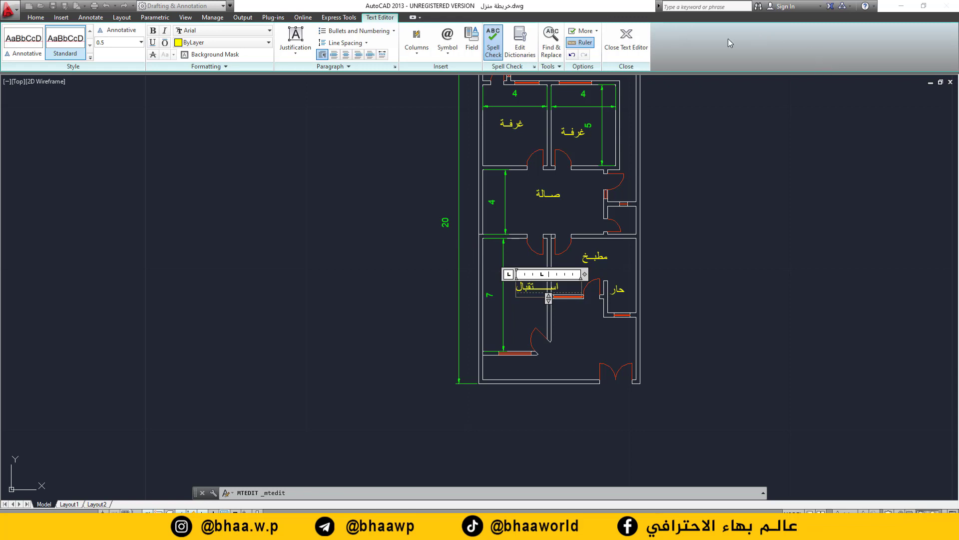
pyautogui.click(626, 40)
# - Move the استقبال label lower within the reception room
pyautogui.scroll(2, 537, 310)
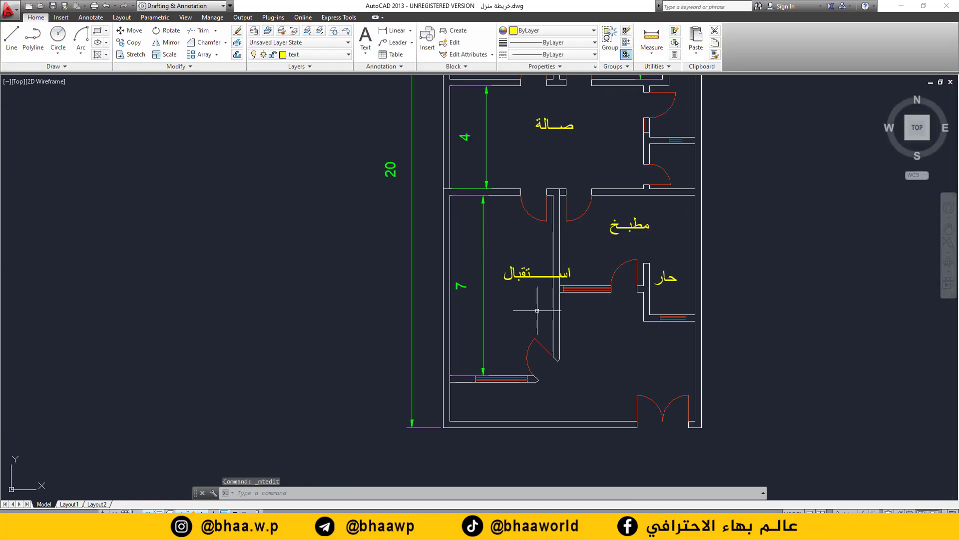
pyautogui.click(510, 268)
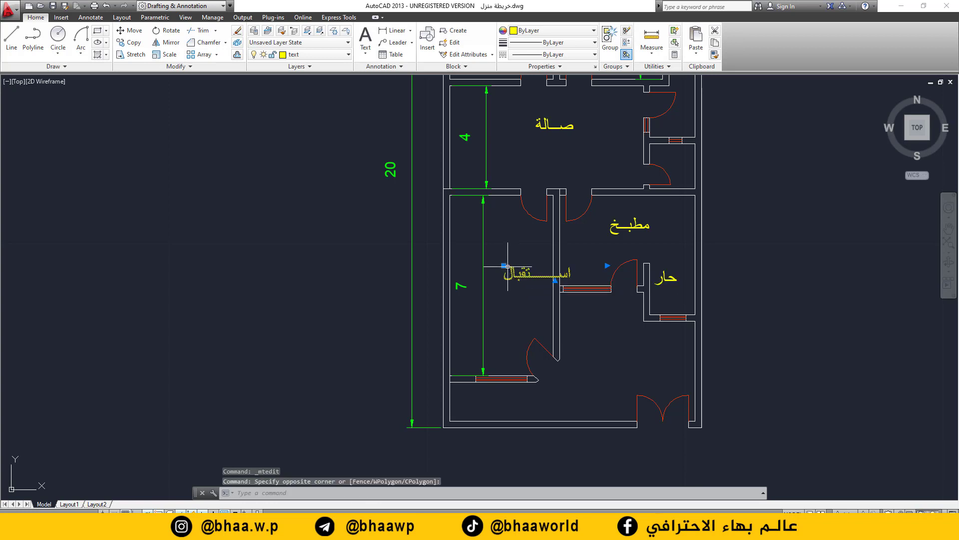
pyautogui.click(506, 266)
pyautogui.click(503, 266)
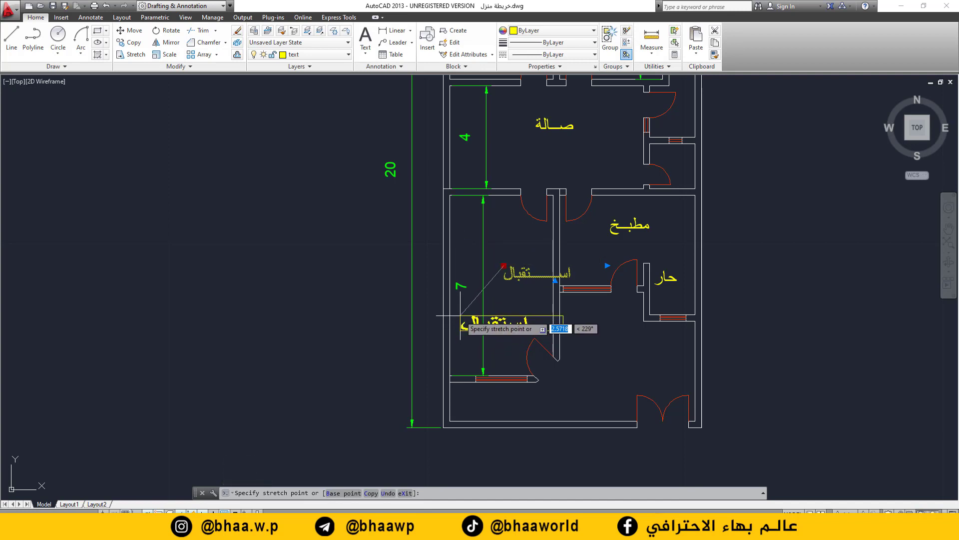
pyautogui.click(460, 315)
# - Move the حار label lower within the small room
pyautogui.click(671, 280)
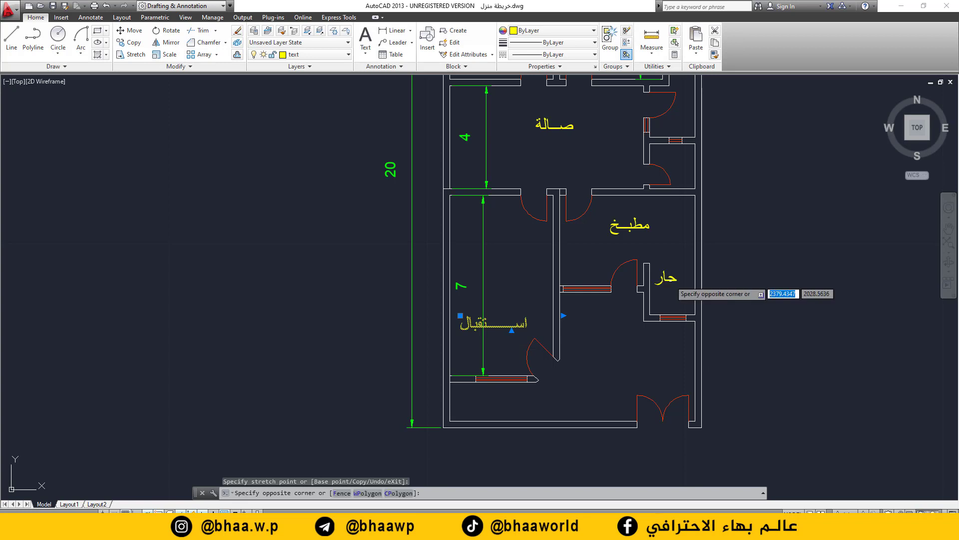
pyautogui.click(670, 274)
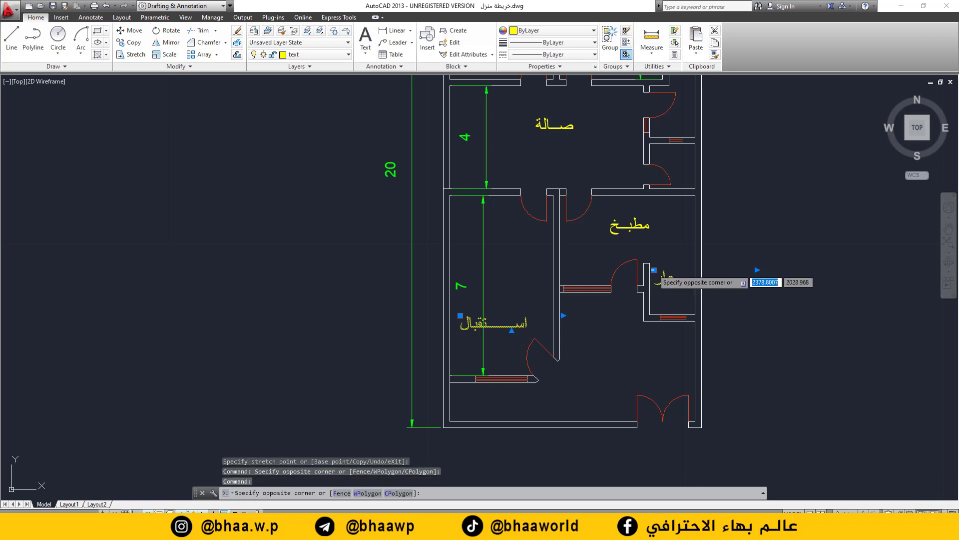
pyautogui.click(652, 274)
pyautogui.click(654, 270)
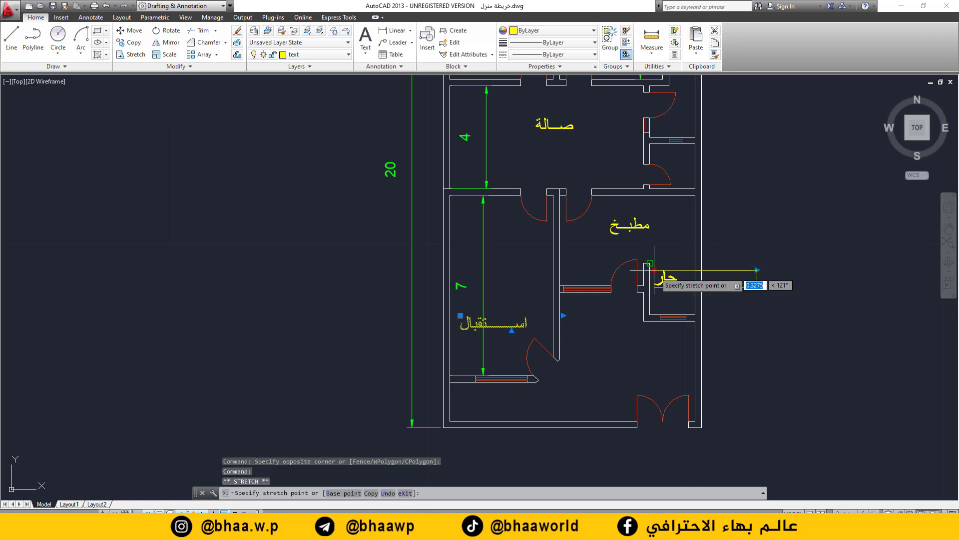
pyautogui.click(660, 286)
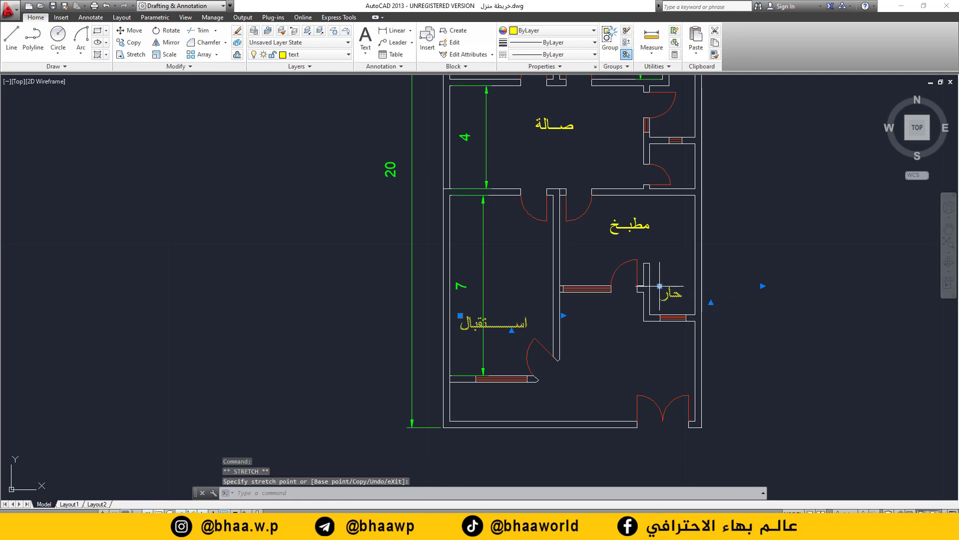
# - Reposition the مطبخ label in the kitchen, then zoom out to show the whole plan
pyautogui.click(637, 222)
pyautogui.click(612, 219)
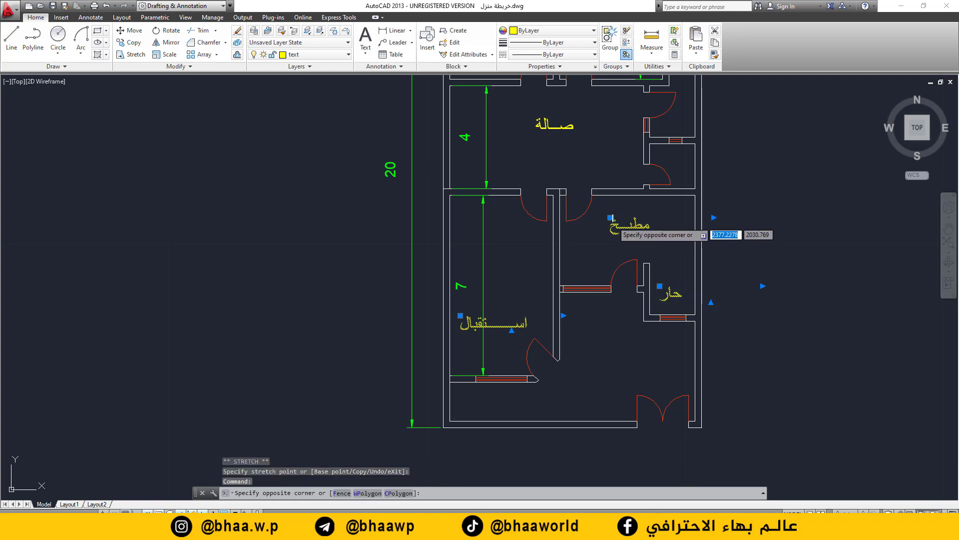
pyautogui.click(611, 217)
pyautogui.click(611, 218)
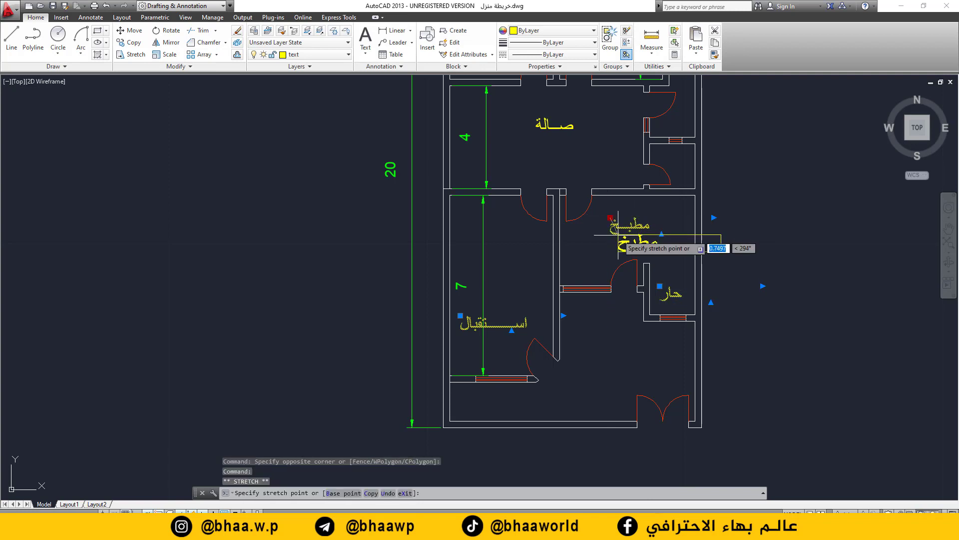
pyautogui.scroll(-1, 619, 256)
pyautogui.scroll(-1, 644, 275)
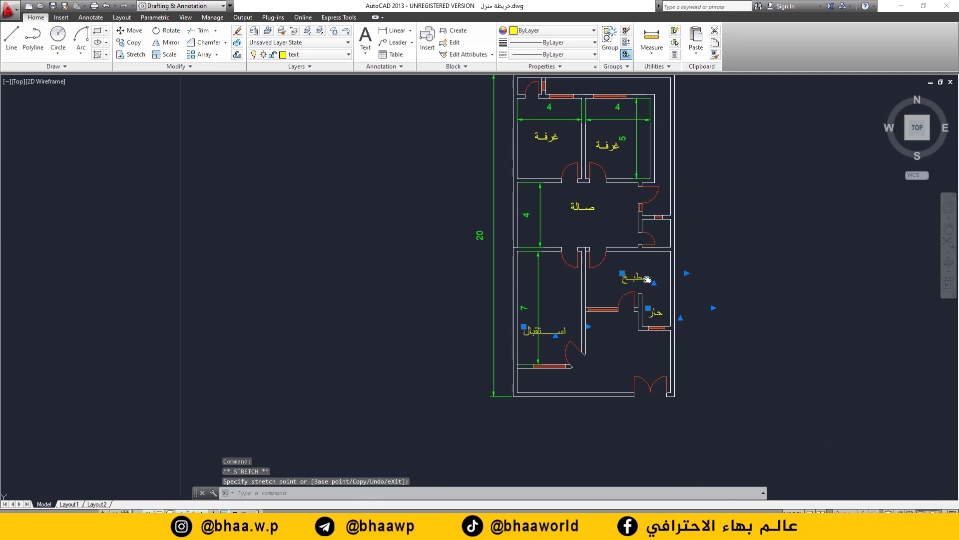
pyautogui.moveTo(745, 263); pyautogui.dragTo(669, 305, button='middle')
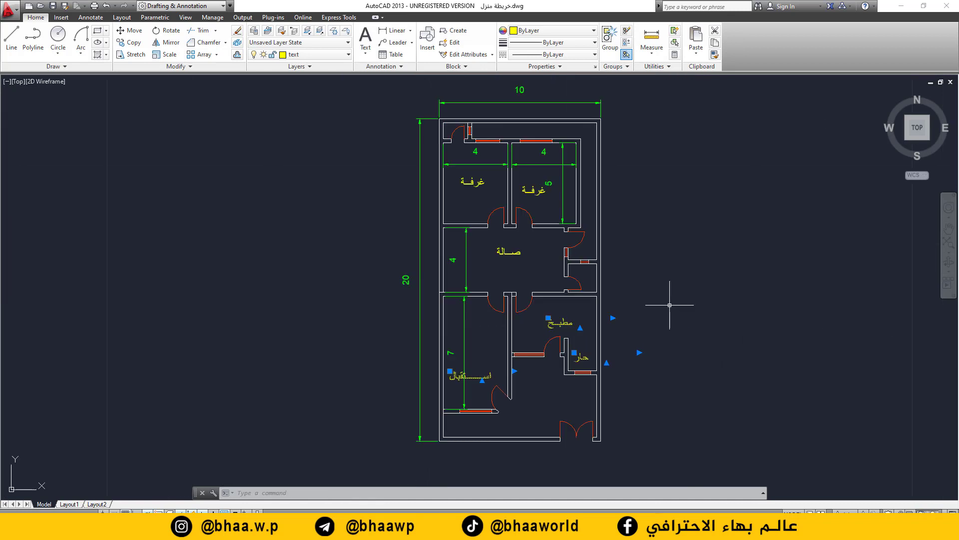